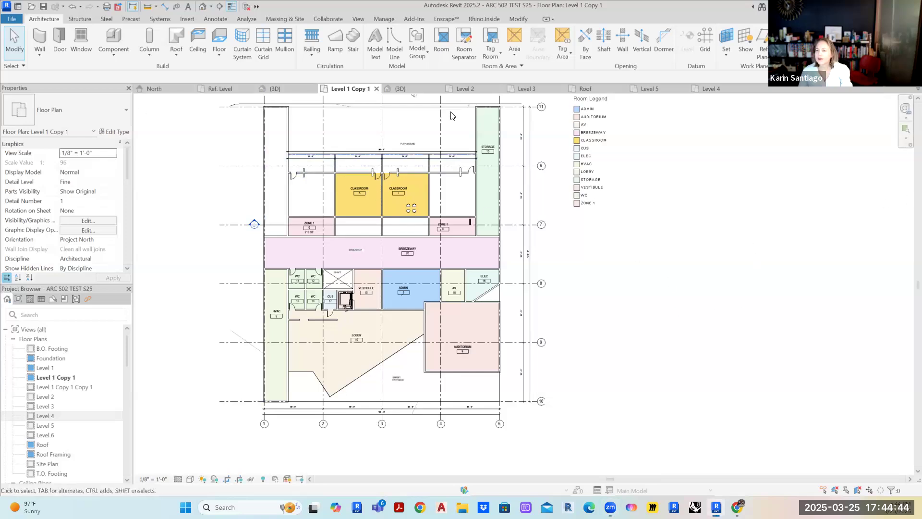
Examine the grid dimensions and wall layout around the storage room, playground and classrooms in the floor plan.
scroll(422, 123, "up", 2)
scroll(343, 149, "down", 2)
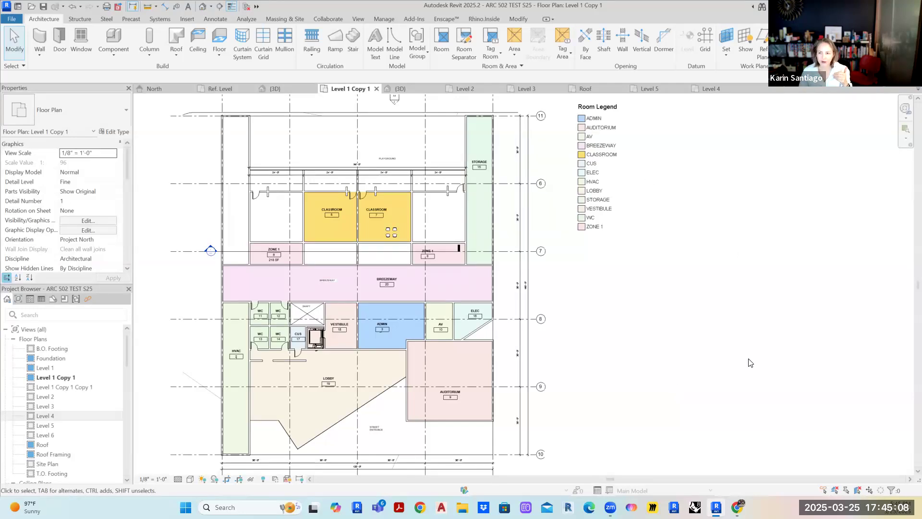
scroll(503, 142, "up", 6)
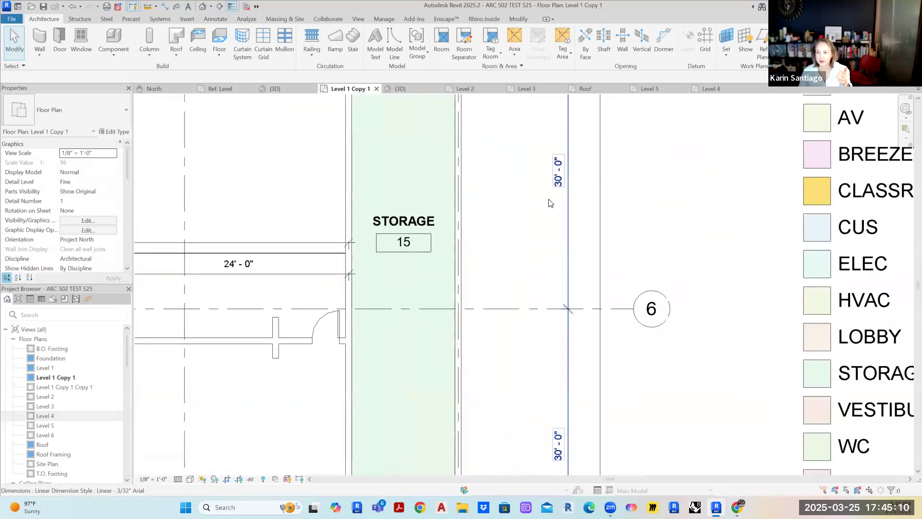
scroll(506, 274, "down", 6)
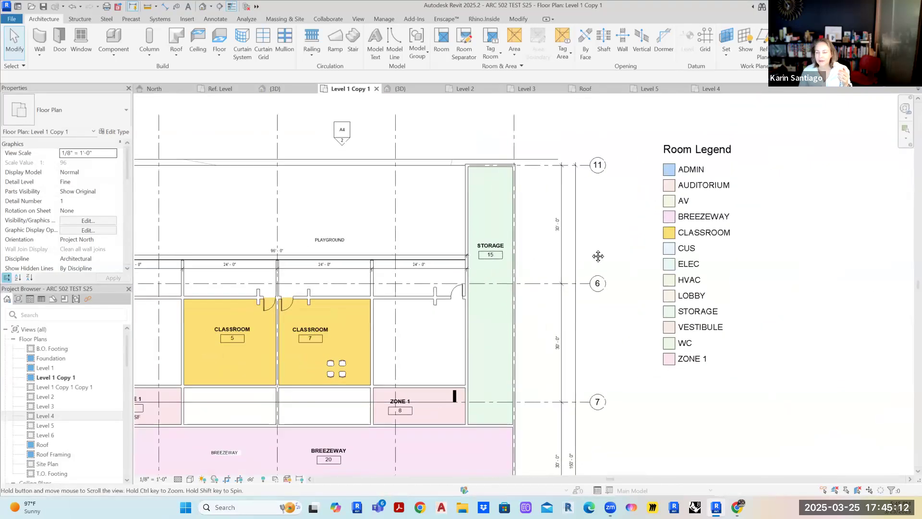
scroll(247, 223, "up", 2)
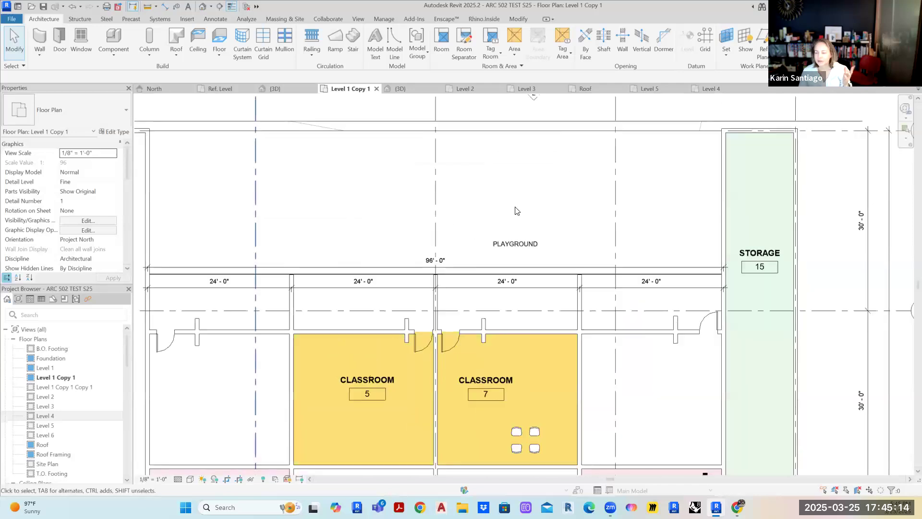
scroll(511, 208, "up", 1)
scroll(520, 222, "down", 1)
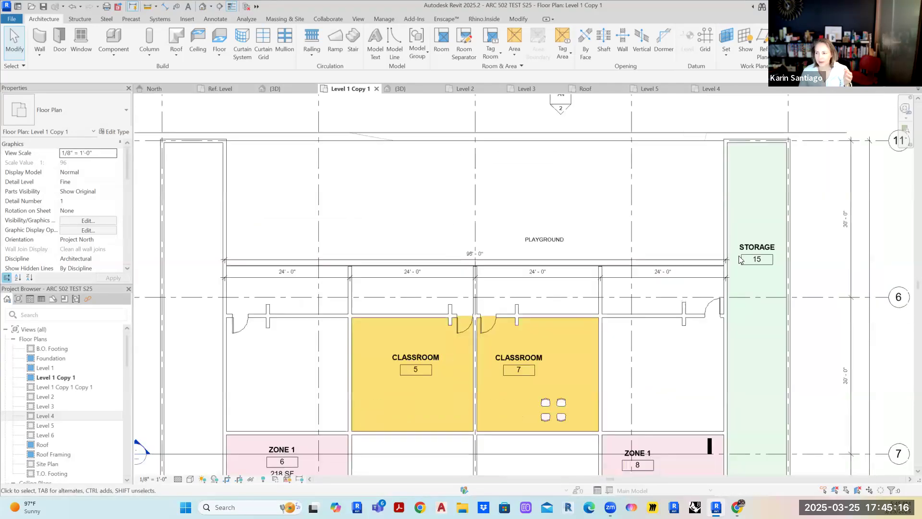
scroll(737, 262, "down", 1)
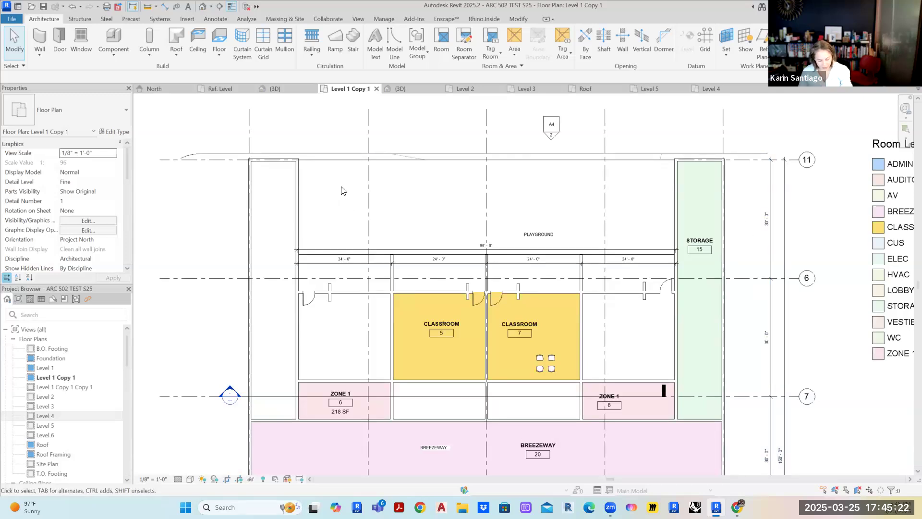
key("a")
key("l")
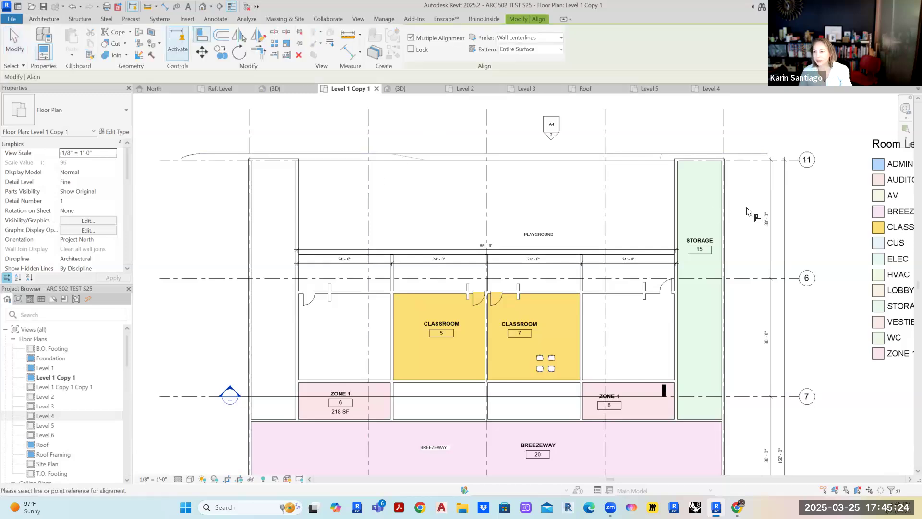
scroll(739, 216, "up", 2)
scroll(735, 218, "up", 1)
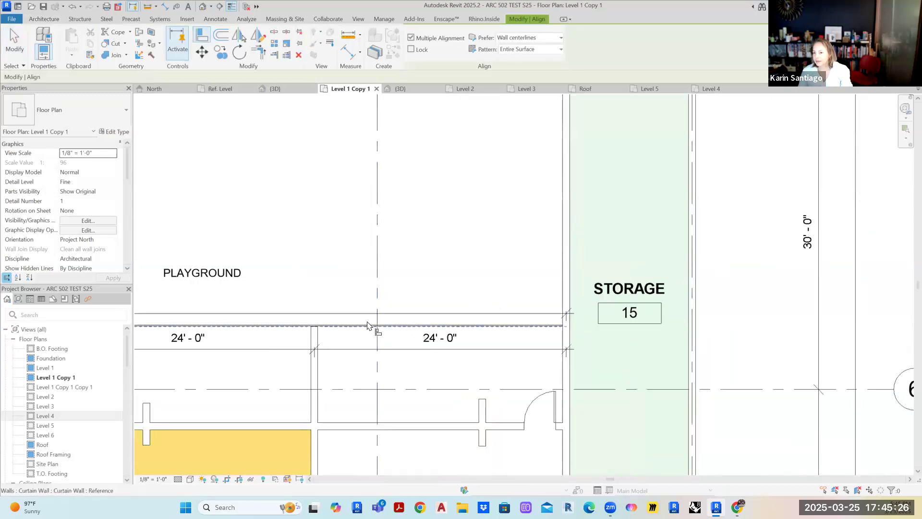
key("Escape")
key("Escape")
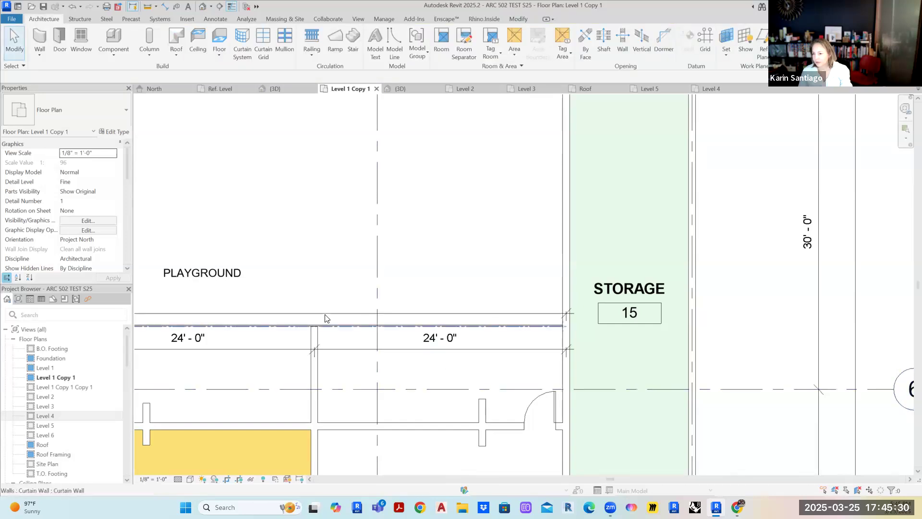
Examine how the curtain wall, classroom bays, Zone 1 rooms and breezeway relate to the building's grid lines.
left_click(466, 339)
scroll(468, 338, "down", 2)
middle_click_drag(480, 337, 793, 287)
left_click(251, 304)
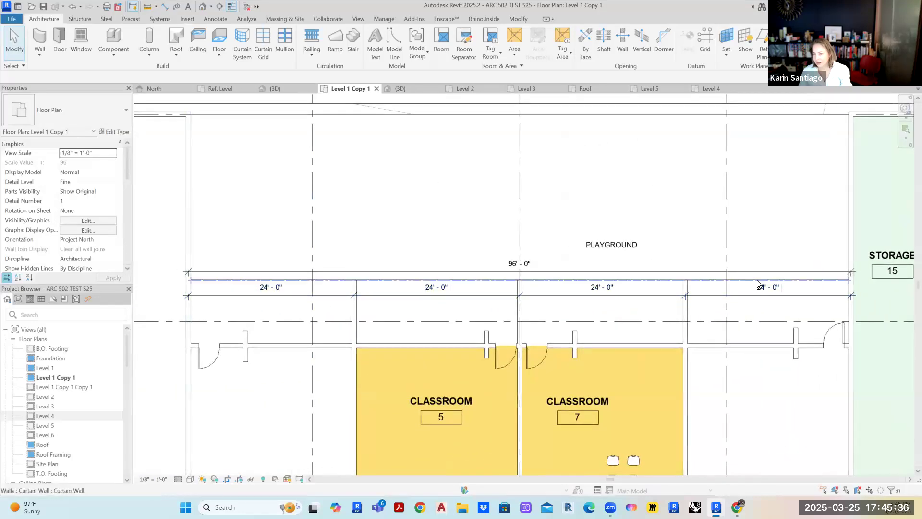
scroll(609, 255, "down", 2)
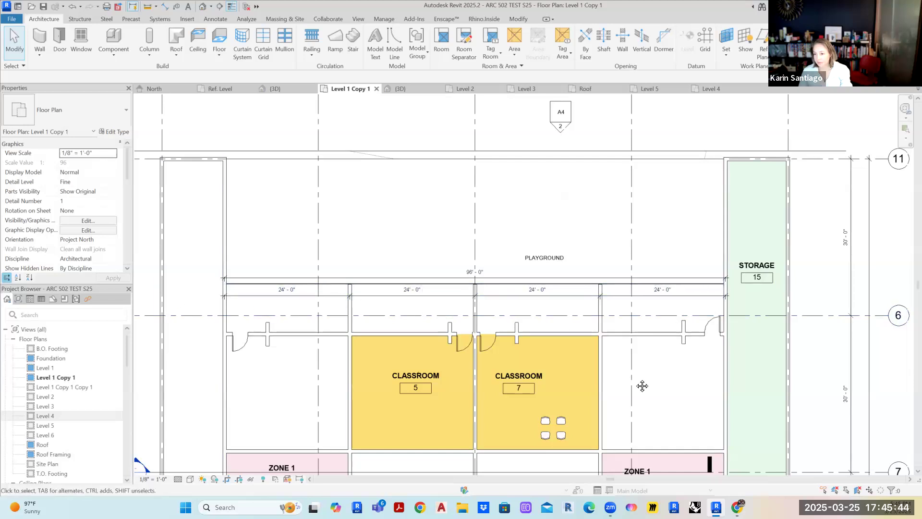
middle_click_drag(640, 384, 611, 255)
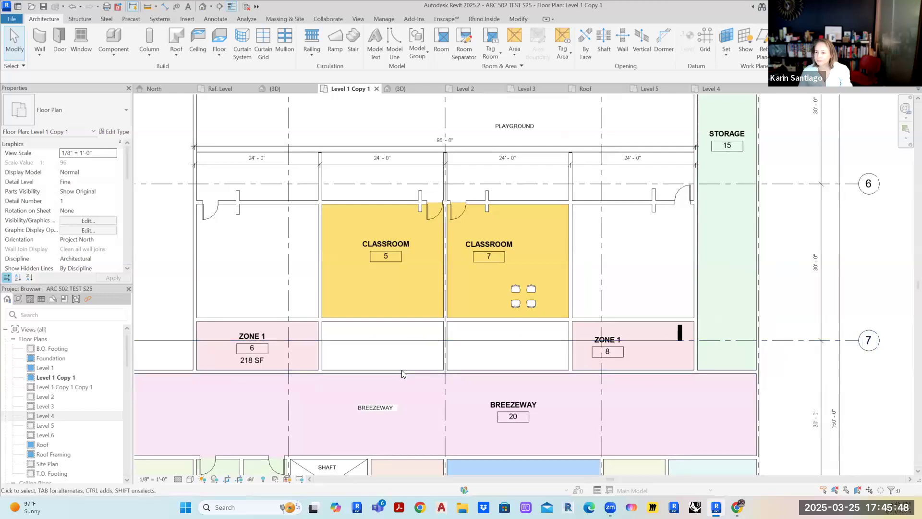
scroll(293, 342, "down", 1)
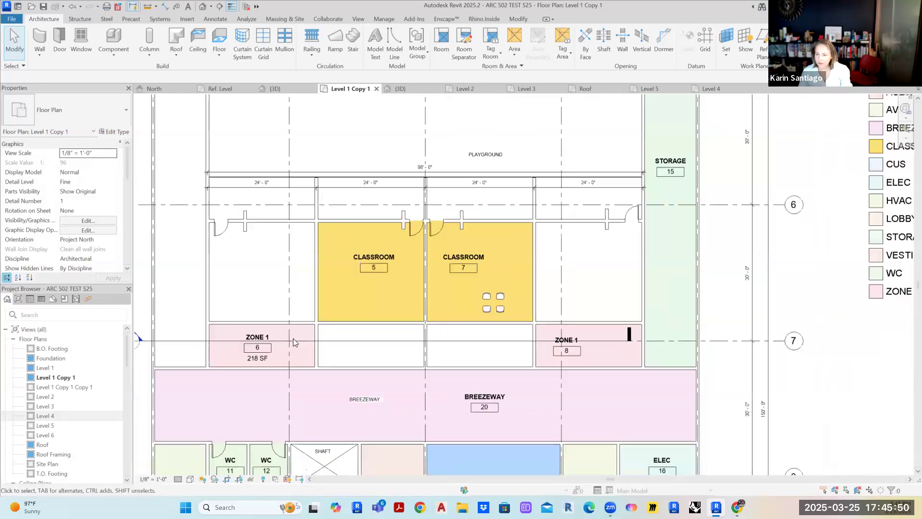
scroll(293, 341, "down", 1)
middle_click_drag(278, 275, 295, 347)
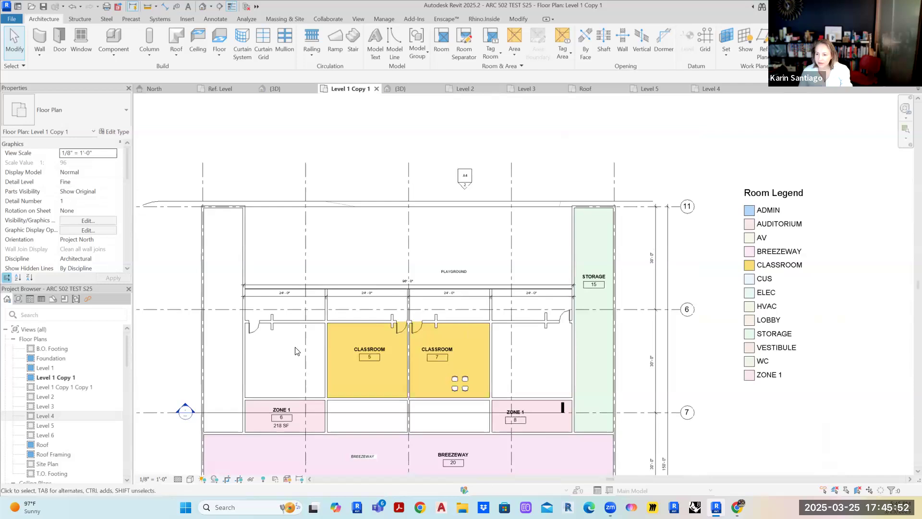
scroll(281, 397, "up", 2)
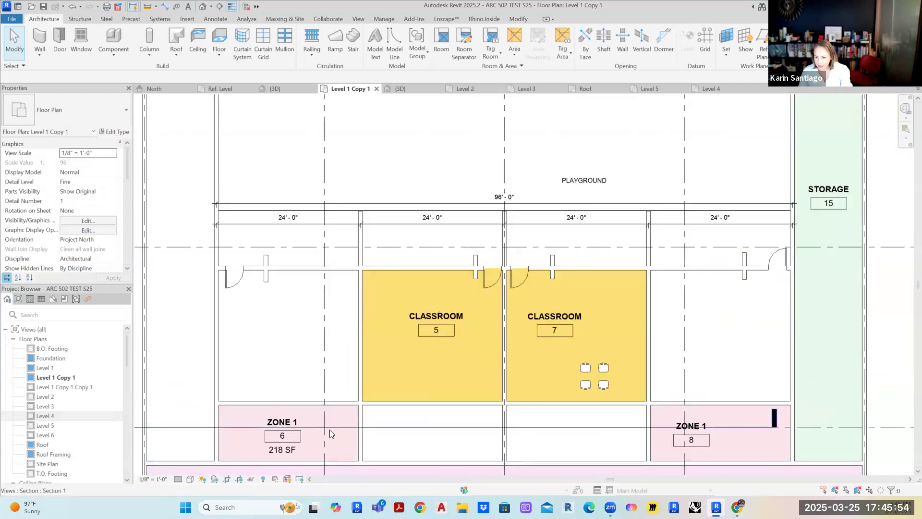
middle_click_drag(331, 418, 327, 374)
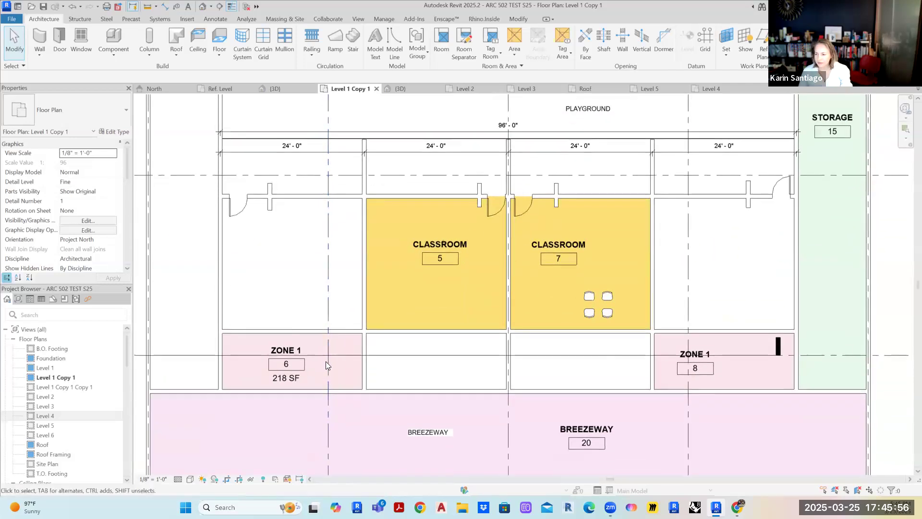
scroll(327, 357, "down", 1)
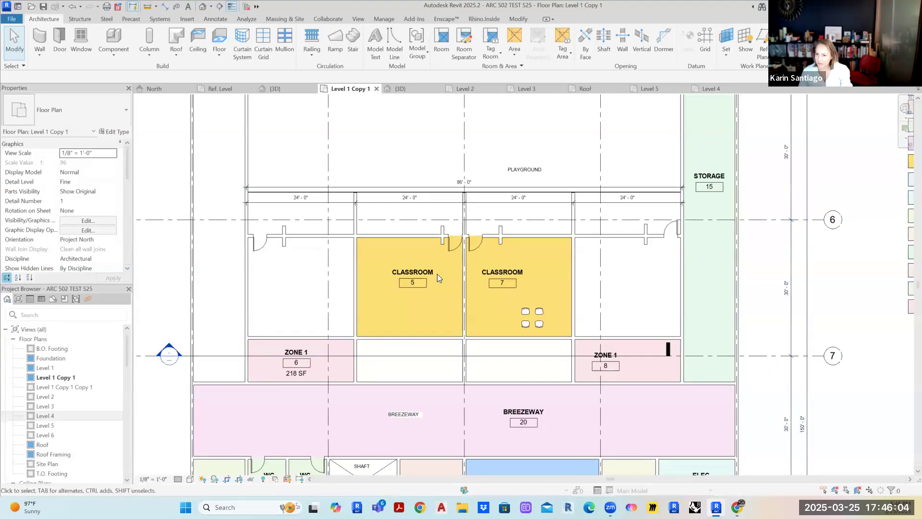
scroll(360, 202, "up", 2)
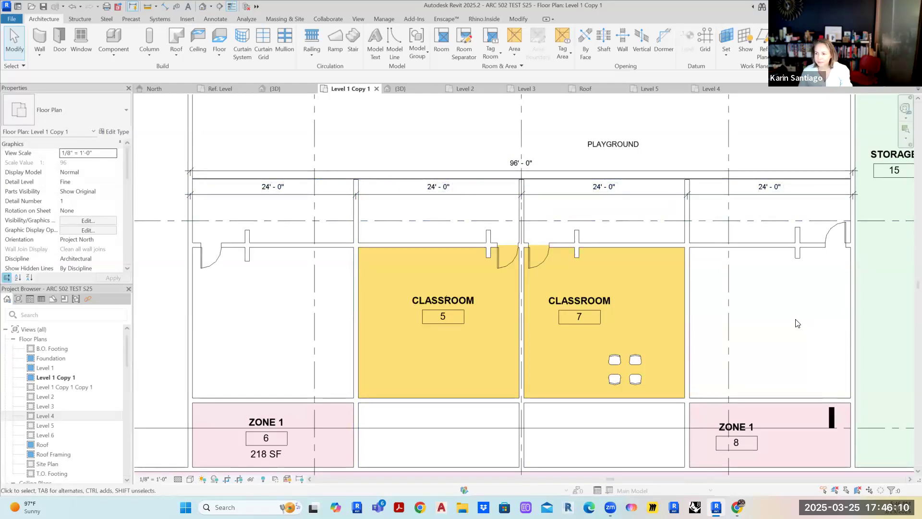
scroll(797, 322, "down", 4)
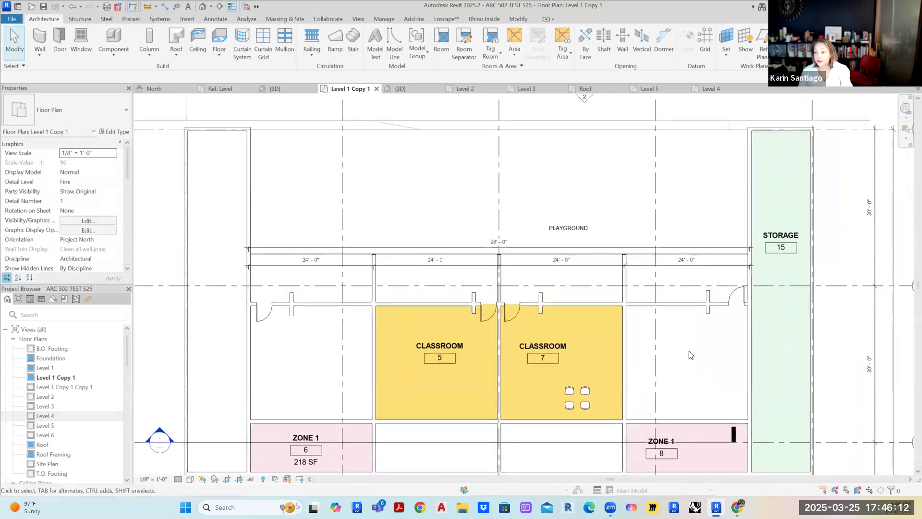
scroll(690, 354, "down", 1)
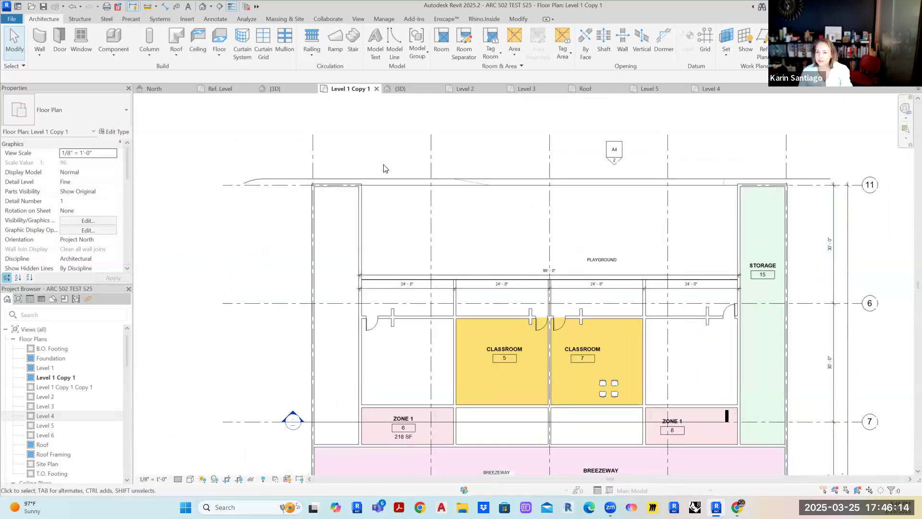
Align grid 2 with the centerline of the HVAC room's lobby-side wall.
scroll(469, 152, "down", 4)
scroll(416, 377, "up", 4)
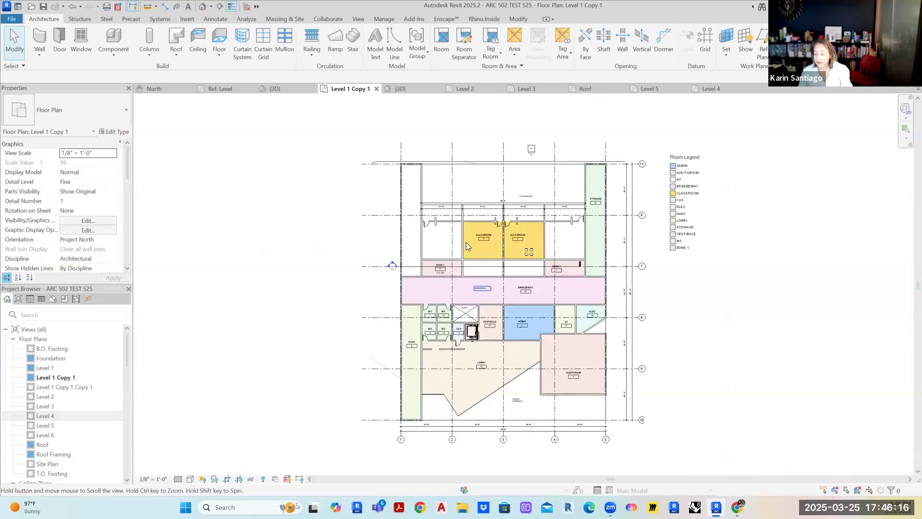
scroll(416, 377, "up", 2)
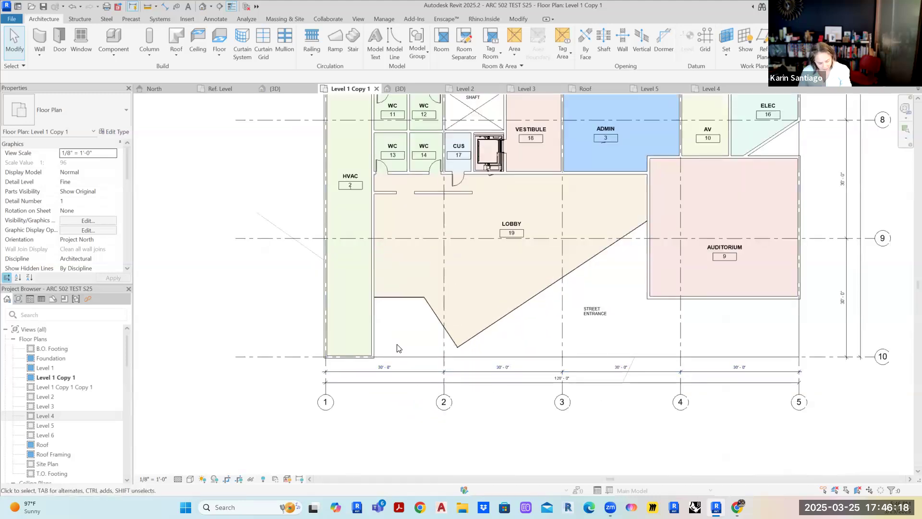
key("a")
key("l")
scroll(383, 335, "up", 4)
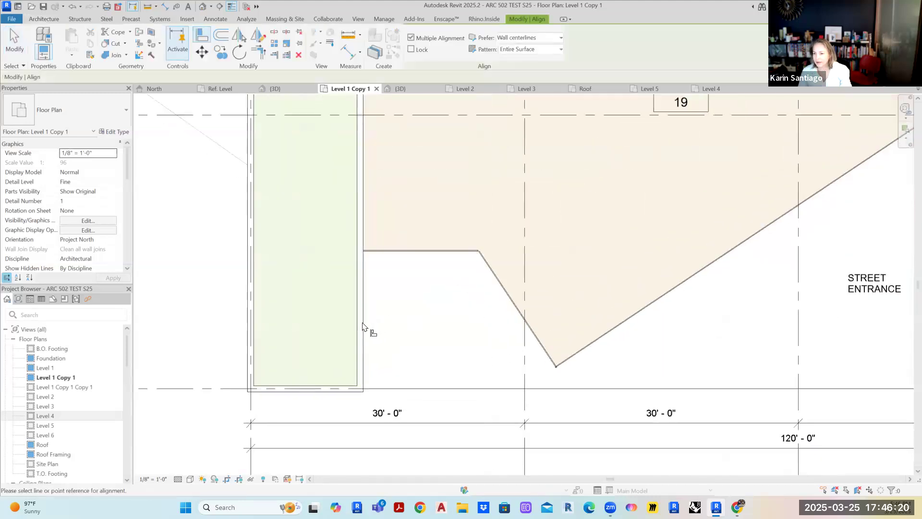
left_click(524, 370)
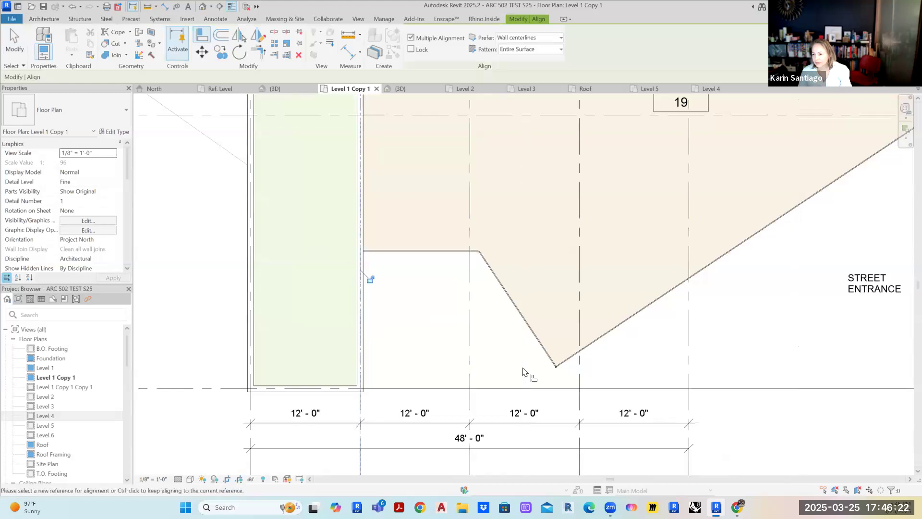
scroll(576, 370, "down", 4)
key("Escape")
key("Escape")
Delete the dimension string that spaces grids 1 to 5 equally and remove its equality constraints.
middle_click_drag(667, 349, 554, 471)
scroll(570, 454, "down", 1)
scroll(611, 375, "down", 3)
middle_click_drag(611, 374, 518, 304)
left_click(457, 376)
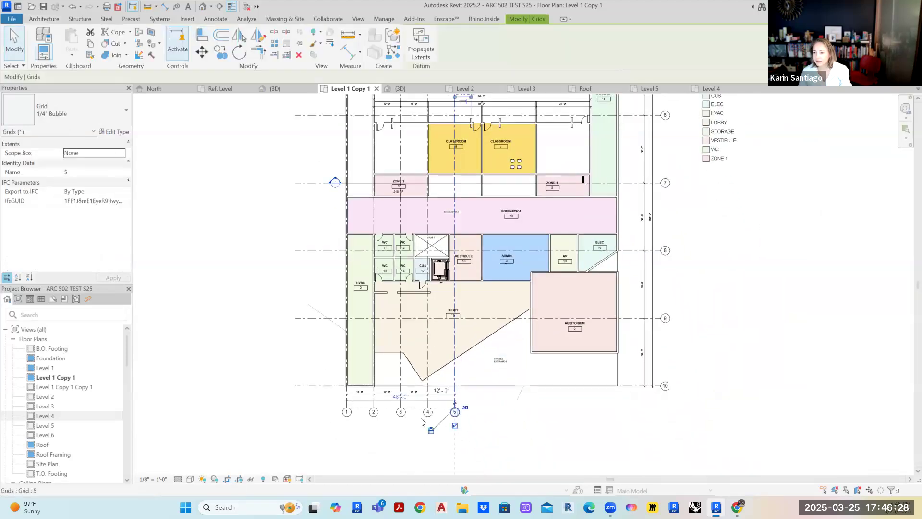
left_click(506, 418)
scroll(402, 409, "up", 5)
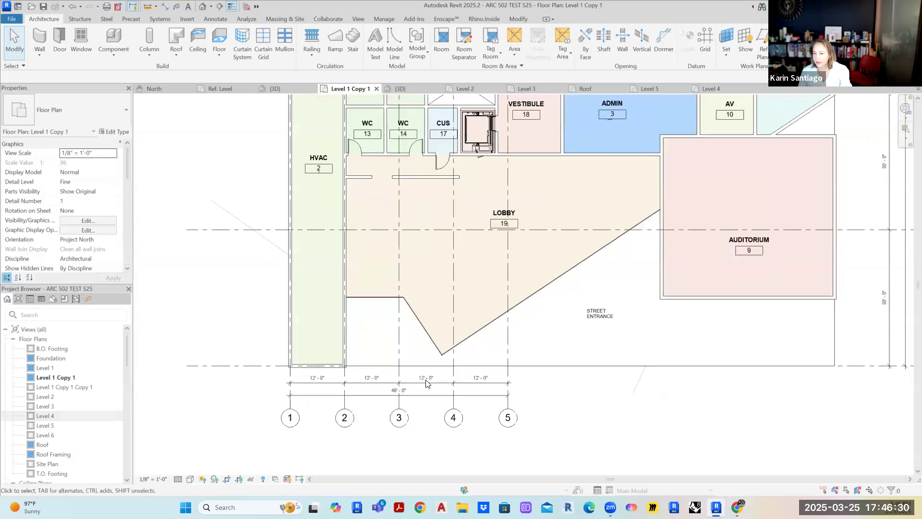
left_click(434, 373)
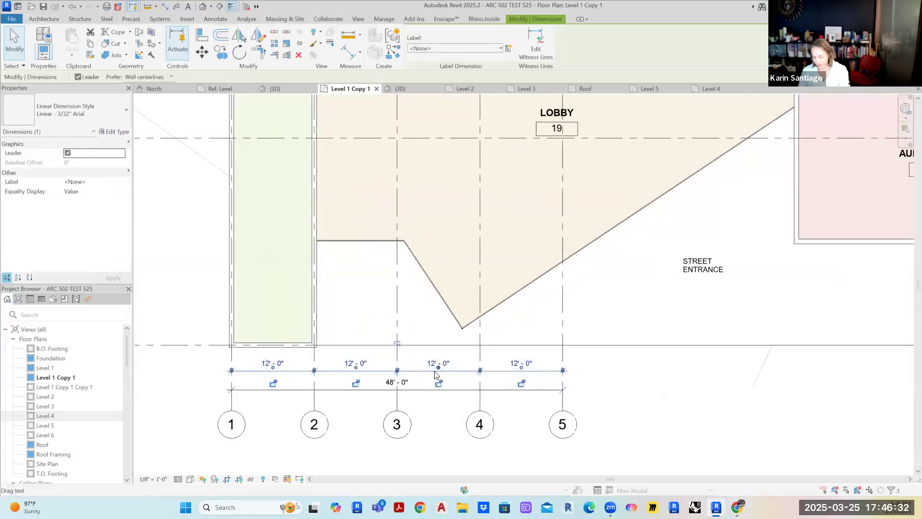
key("Delete")
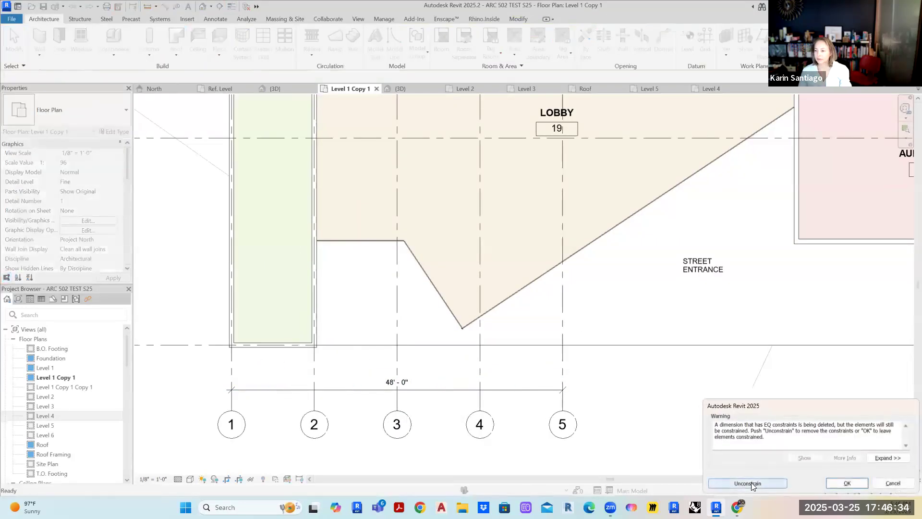
left_click(750, 483)
Examine the positions of grids 1 to 5 relative to the lobby, classroom and playground walls.
scroll(616, 367, "down", 2)
middle_click_drag(621, 329, 551, 443)
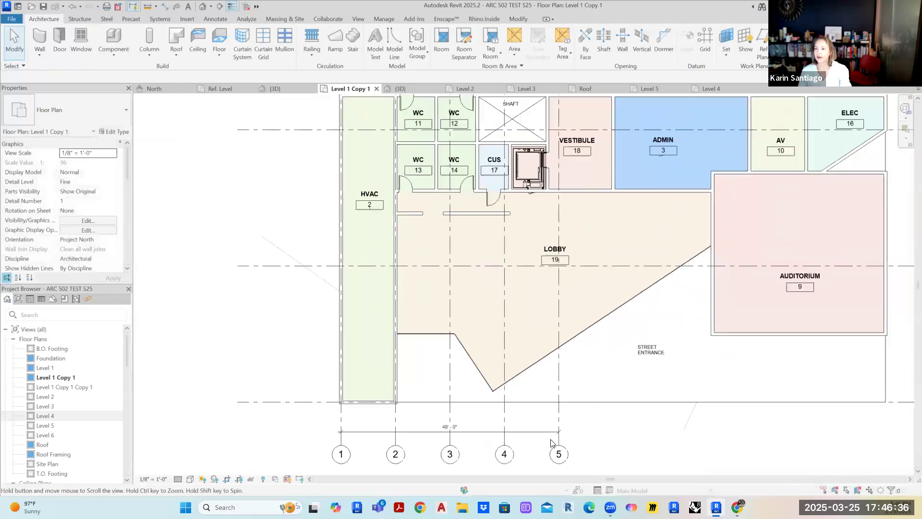
scroll(551, 417, "down", 2)
middle_click_drag(523, 271, 450, 448)
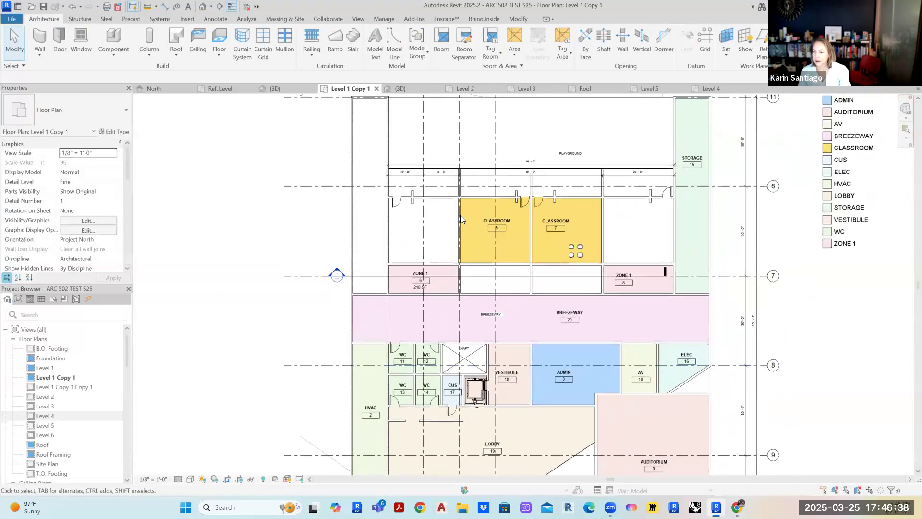
scroll(460, 215, "up", 2)
scroll(479, 165, "down", 2)
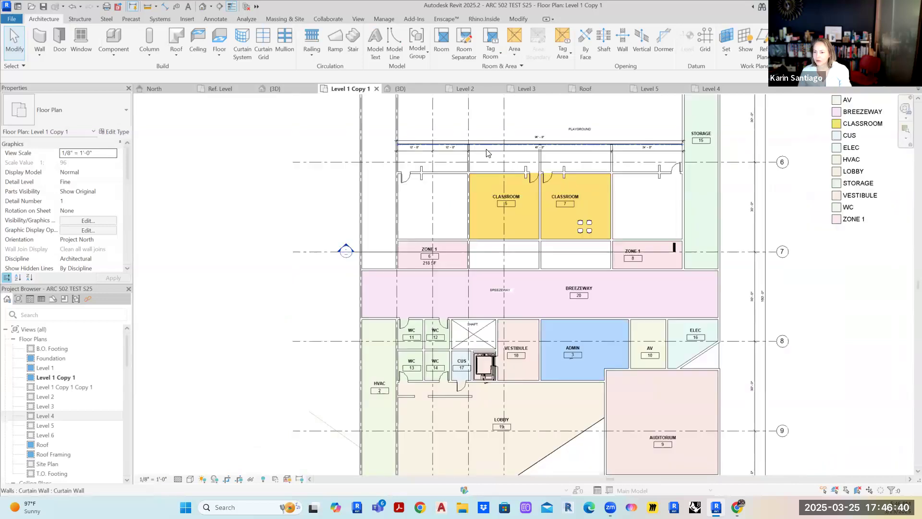
scroll(479, 161, "down", 1)
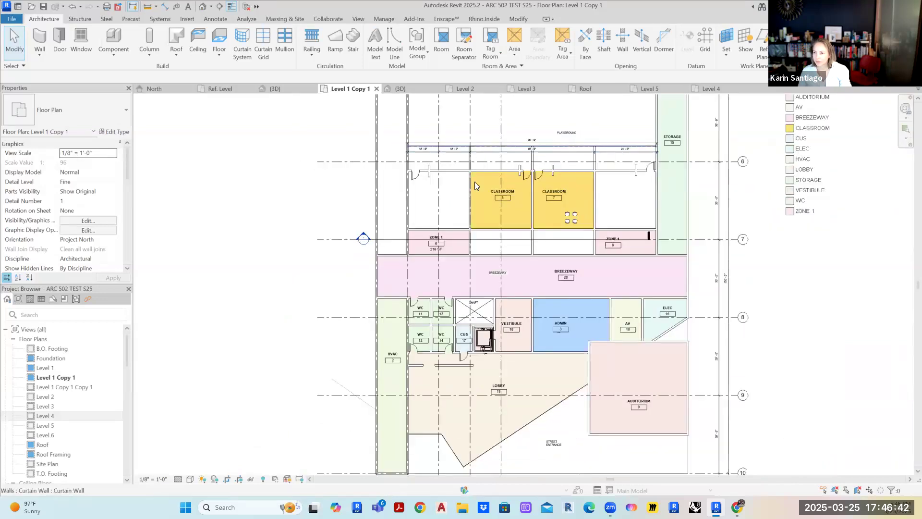
middle_click_drag(501, 142, 463, 209)
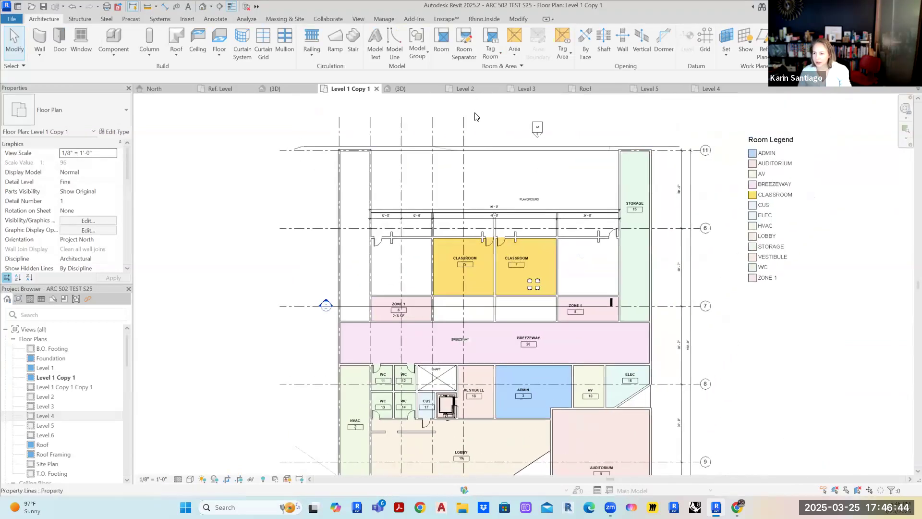
left_click(392, 141)
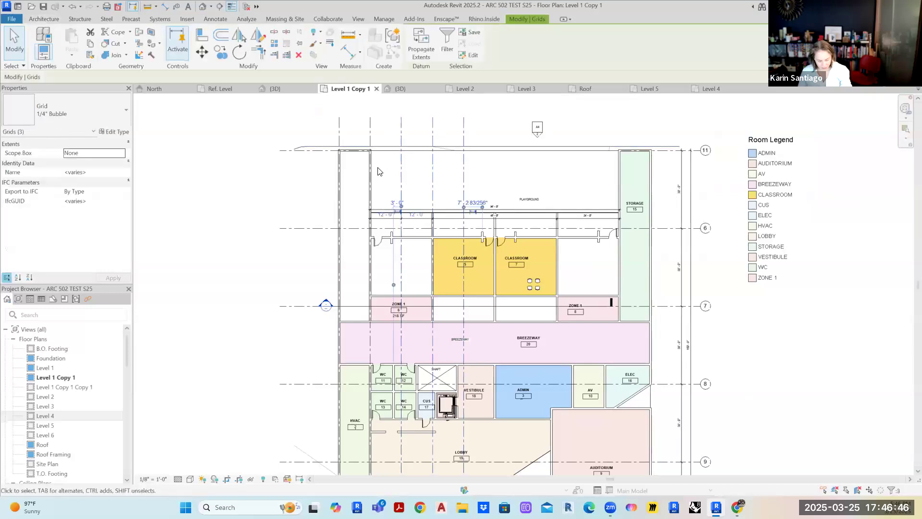
key("m")
key("v")
key("Escape")
key("Escape")
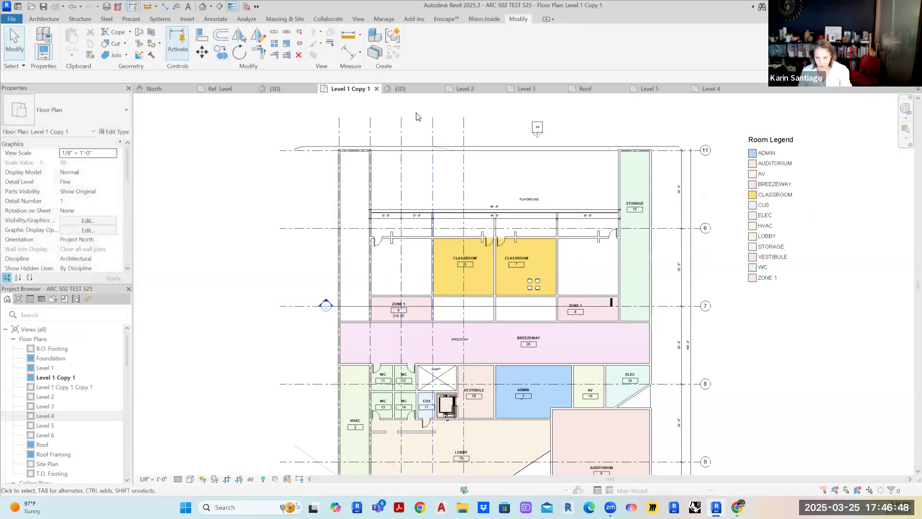
Move grids 3, 4 and 5 together about 12' east so grid 3 falls on Classroom 5's west wall.
left_click(401, 133)
left_click(463, 135, "ctrl")
left_click(429, 214, "ctrl")
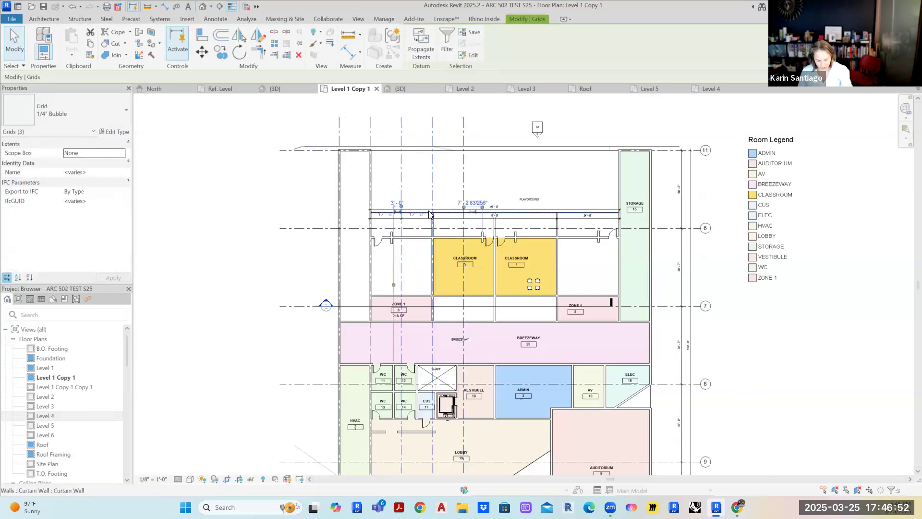
key("m")
key("v")
scroll(417, 240, "up", 4)
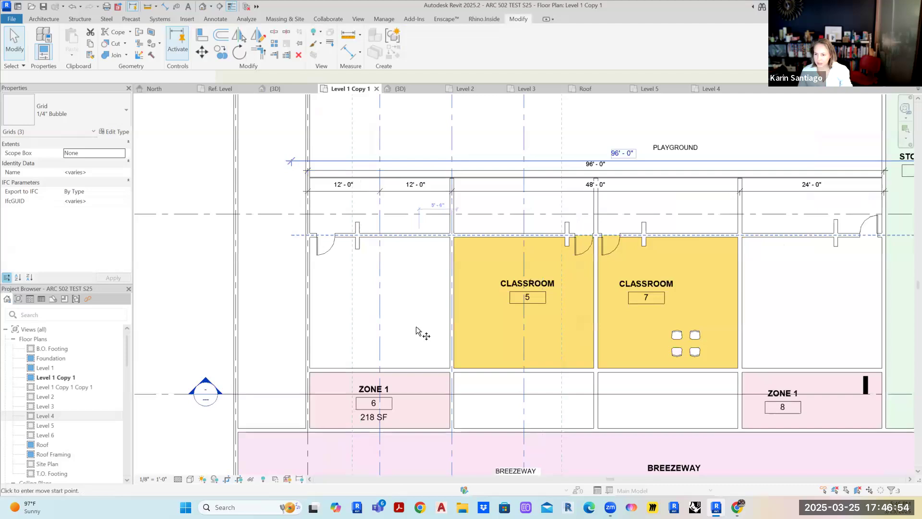
scroll(416, 235, "up", 2)
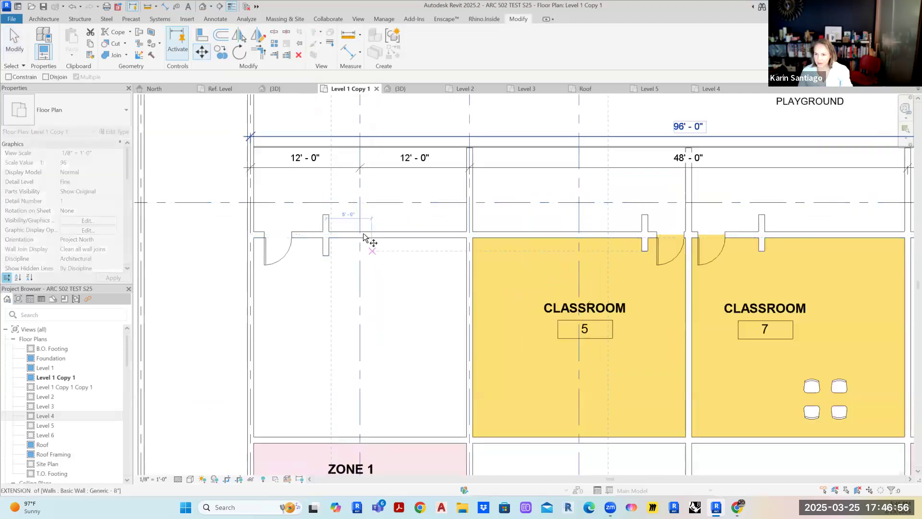
scroll(397, 345, "up", 1)
middle_click_drag(397, 345, 443, 136)
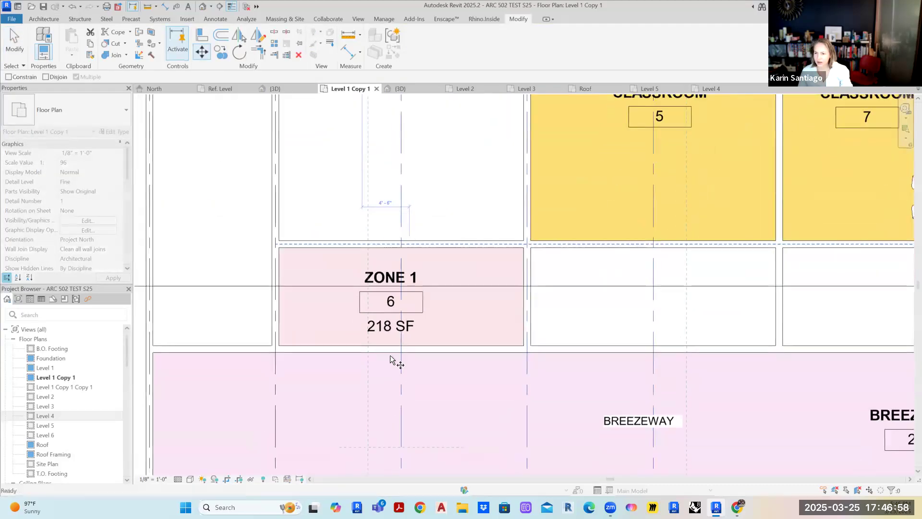
scroll(402, 284, "up", 1)
left_click(403, 284)
left_click(568, 285)
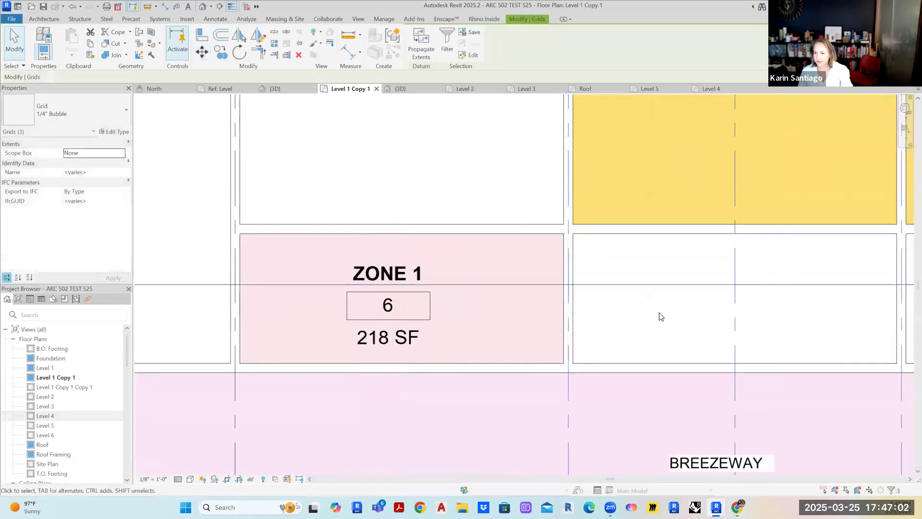
Shift grids 3, 4 and 5 together another 12' east so grid 4 falls on the wall between Classrooms 5 and 7.
scroll(660, 316, "down", 5)
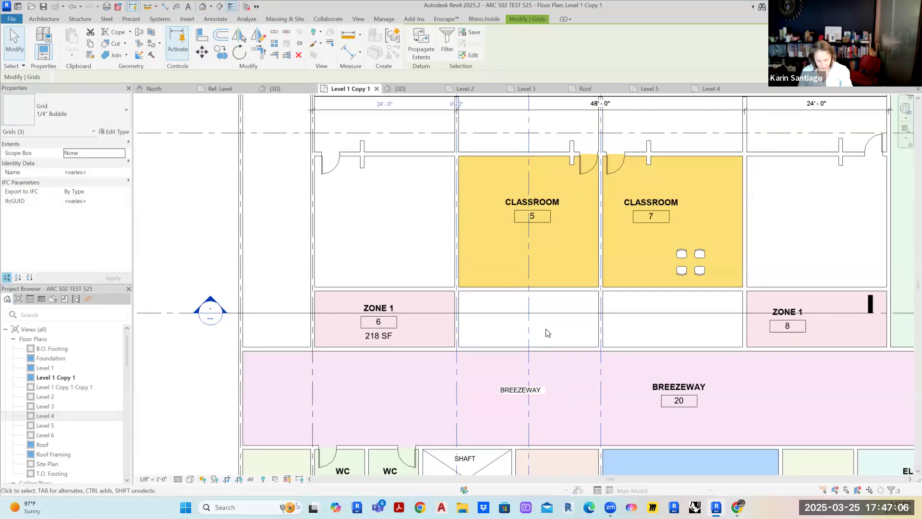
key("m")
key("v")
left_click(528, 313)
scroll(604, 313, "up", 6)
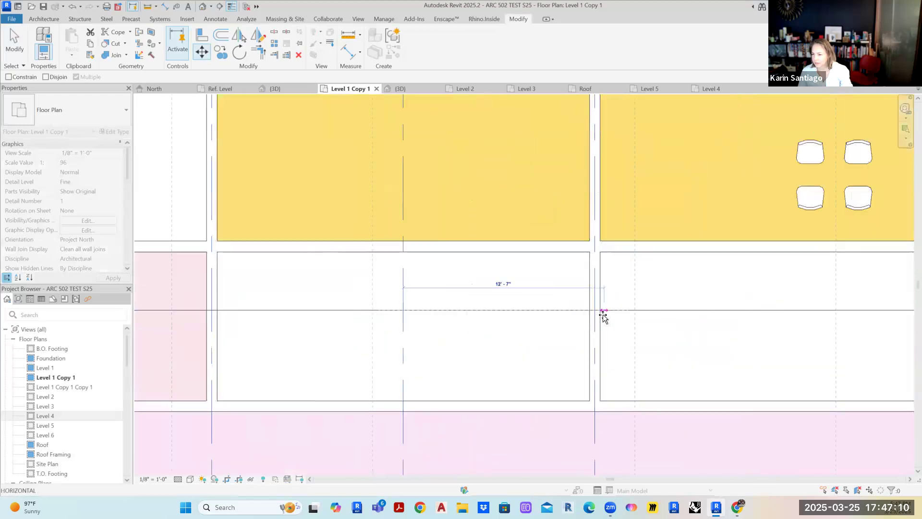
left_click(594, 313)
scroll(715, 334, "down", 1)
Examine how grids 3, 4 and 5 fall relative to the classroom, Zone 1 and breezeway walls.
scroll(716, 333, "down", 3)
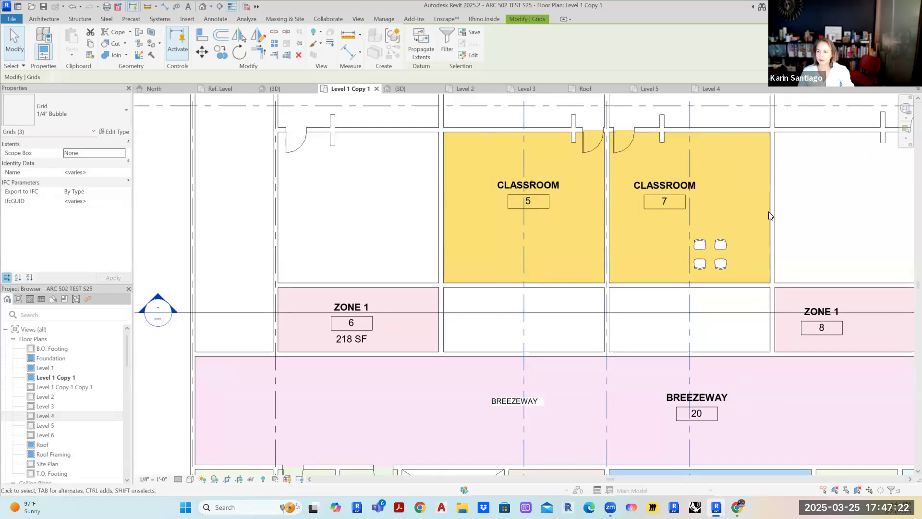
scroll(710, 236, "down", 2)
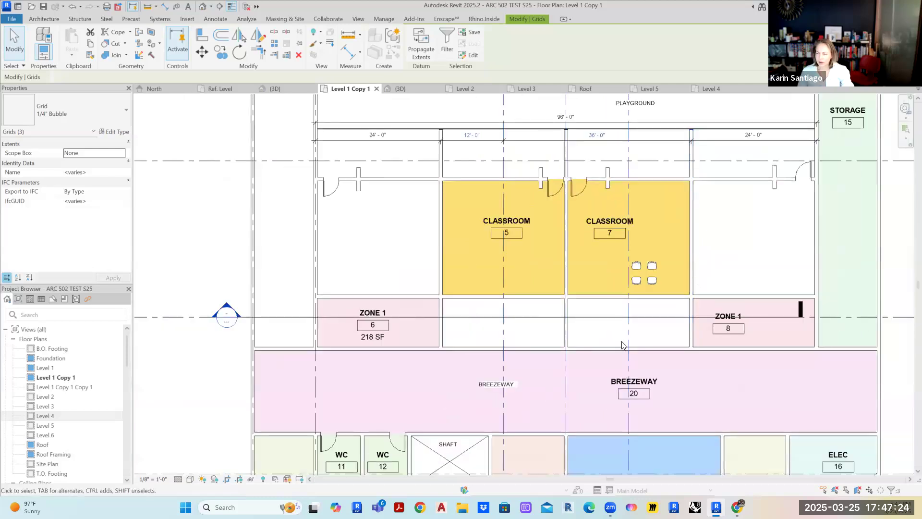
scroll(571, 330, "up", 1)
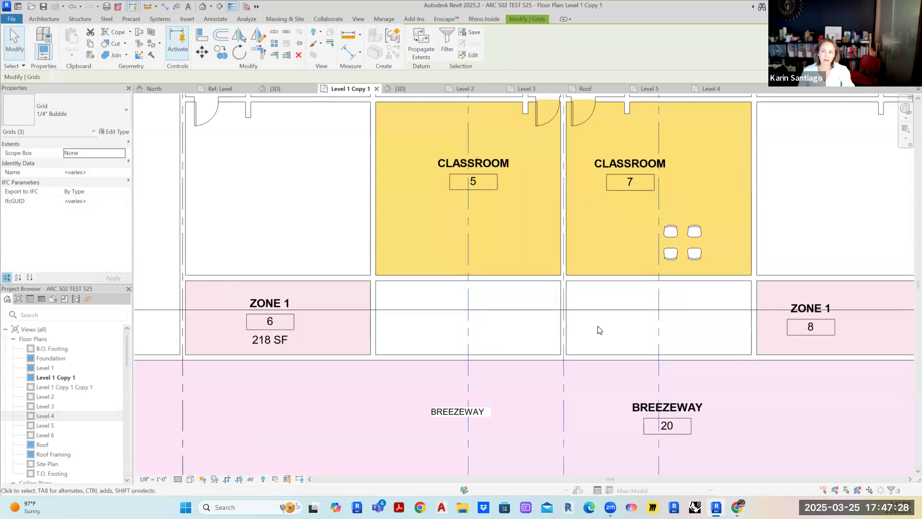
scroll(395, 272, "down", 1)
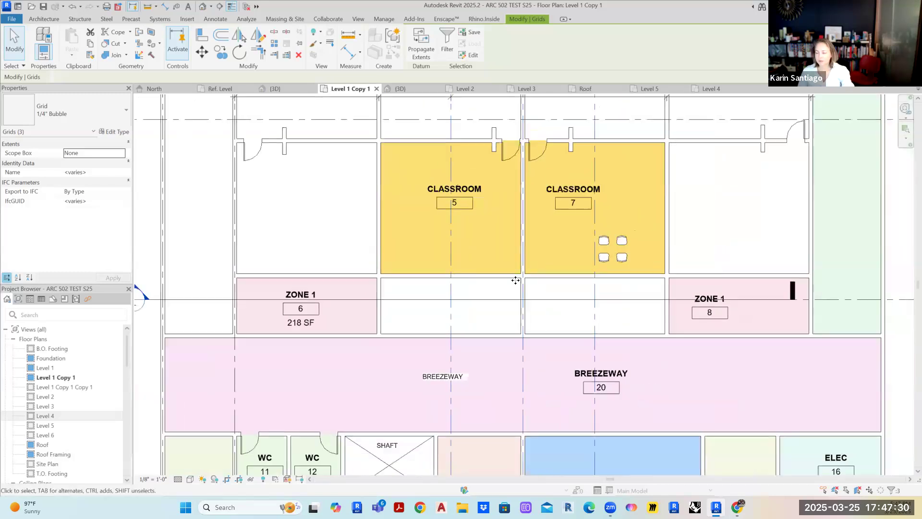
scroll(327, 236, "down", 1)
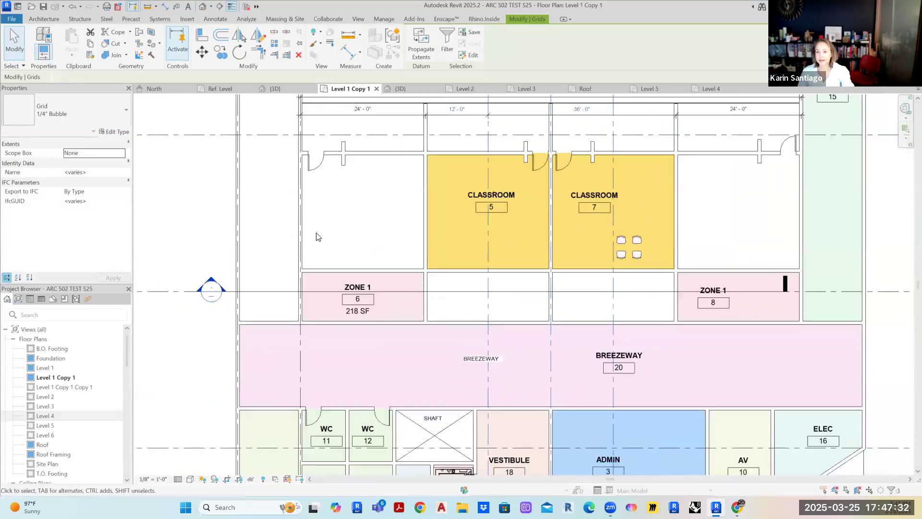
scroll(255, 243, "up", 2)
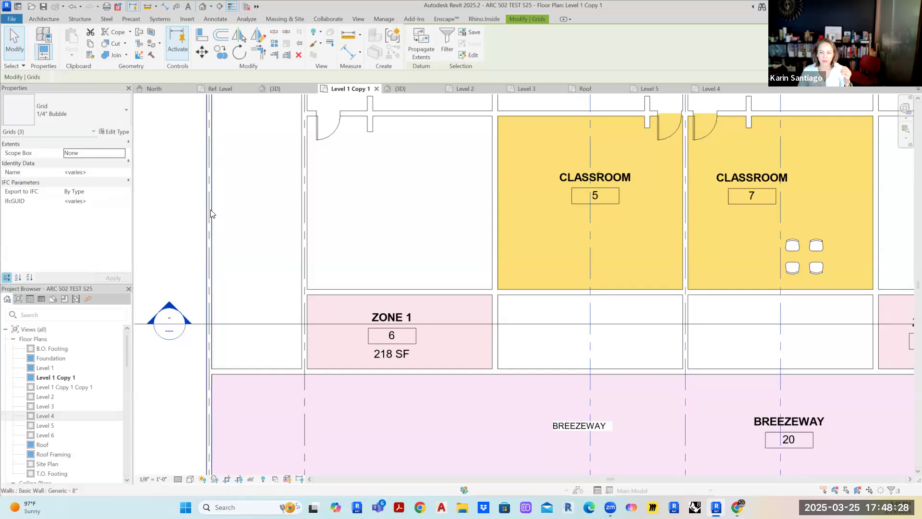
scroll(210, 212, "down", 3)
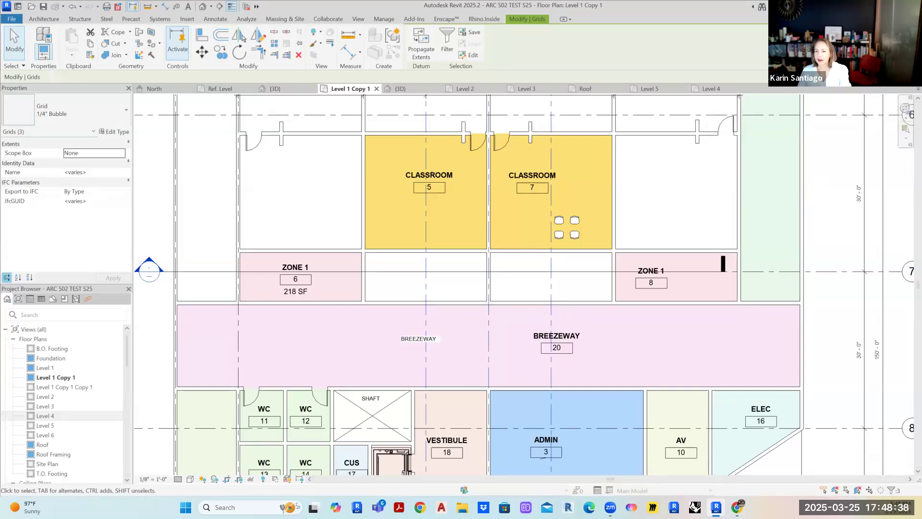
scroll(808, 106, "down", 3)
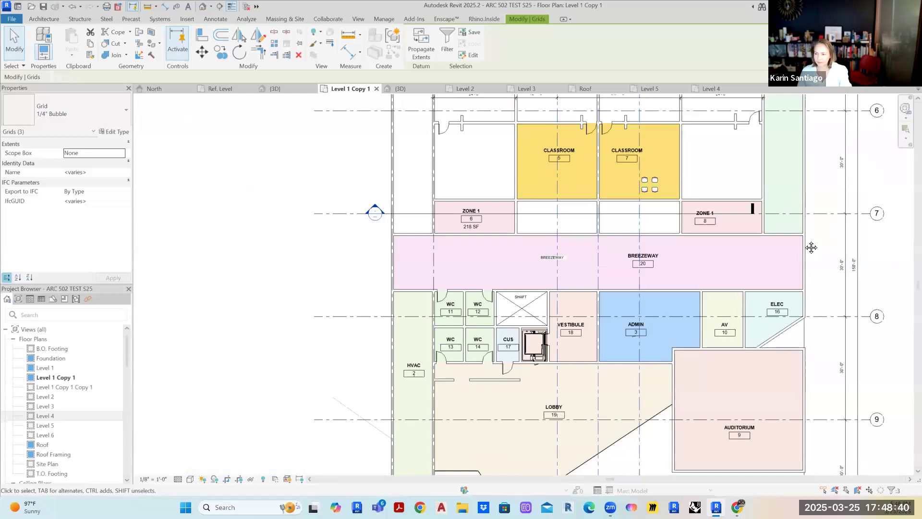
Move grid 3 by itself from the middle of Classroom 5 to near that classroom's west wall.
middle_click_drag(812, 246, 774, 324)
middle_click_drag(696, 176, 668, 218)
left_click(608, 151)
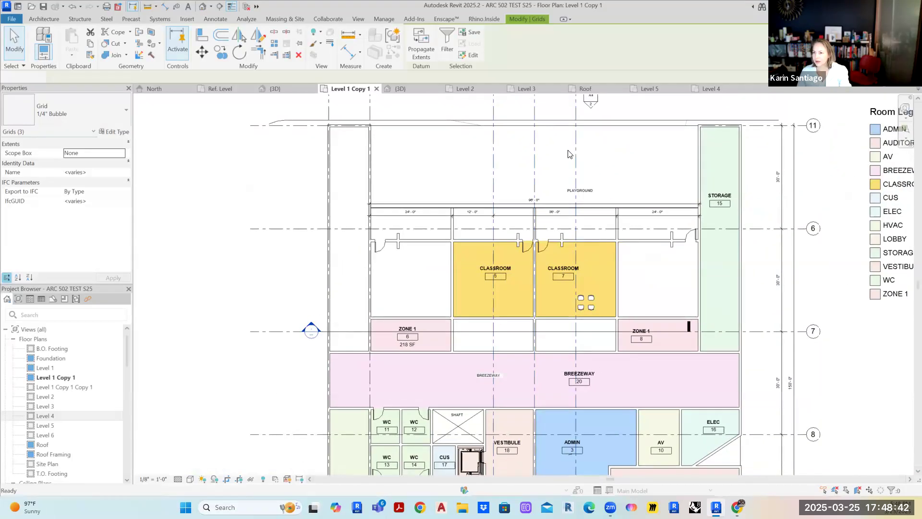
scroll(495, 162, "up", 2)
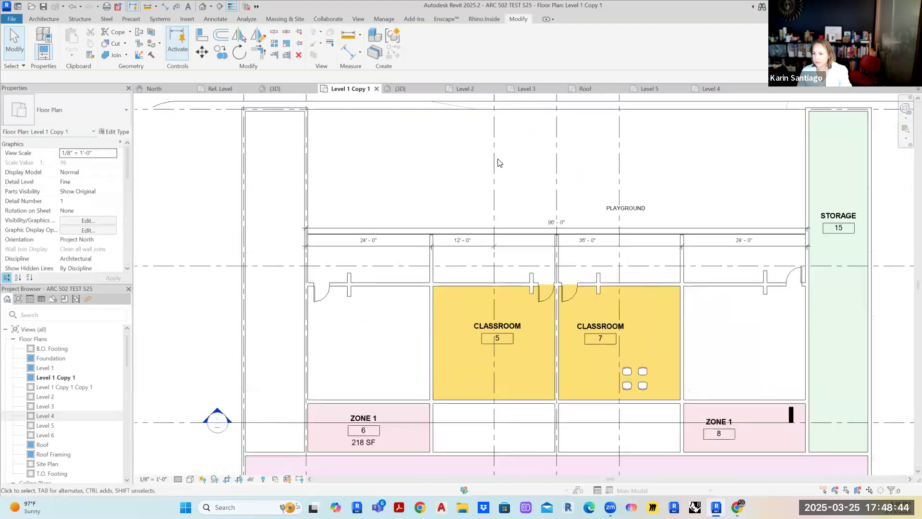
left_click(494, 163)
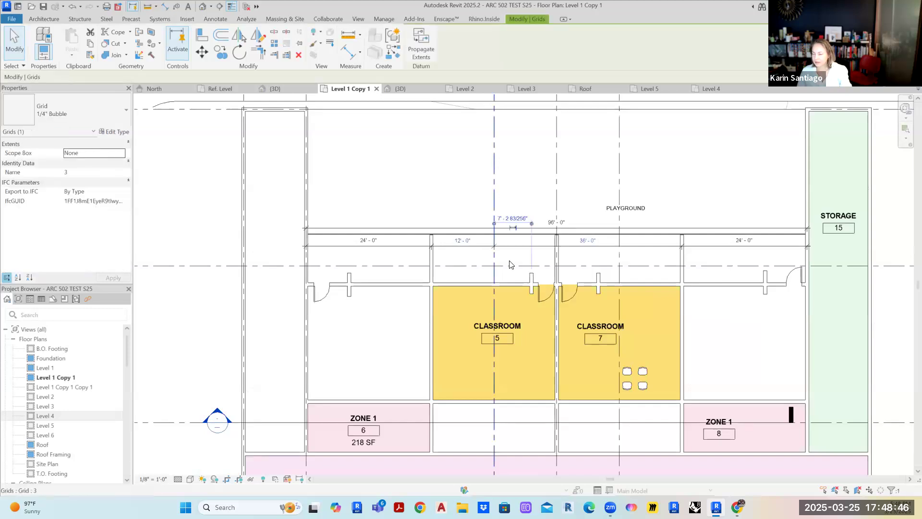
left_click_drag(490, 208, 440, 202)
left_click(468, 192)
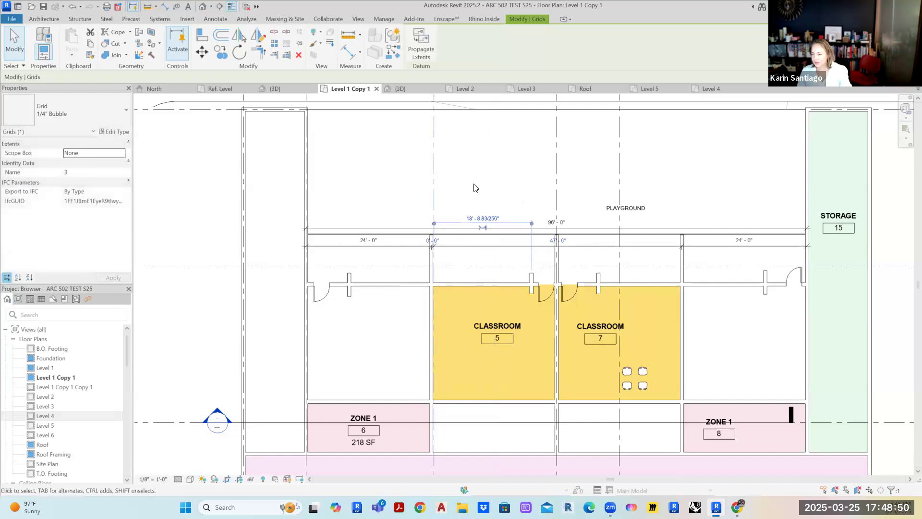
Align grid 3 with the centerline of Classroom 5's west wall.
key("a")
key("l")
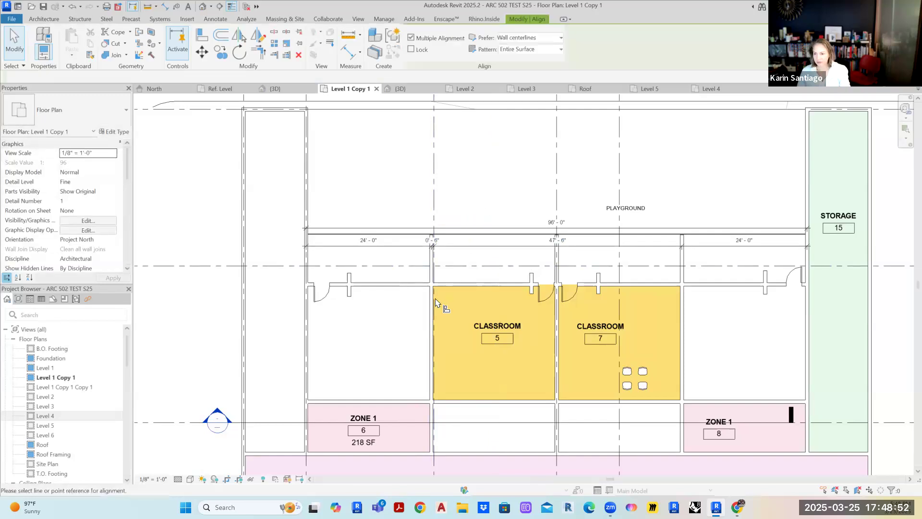
scroll(432, 283, "up", 2)
scroll(431, 281, "up", 2)
left_click(428, 204)
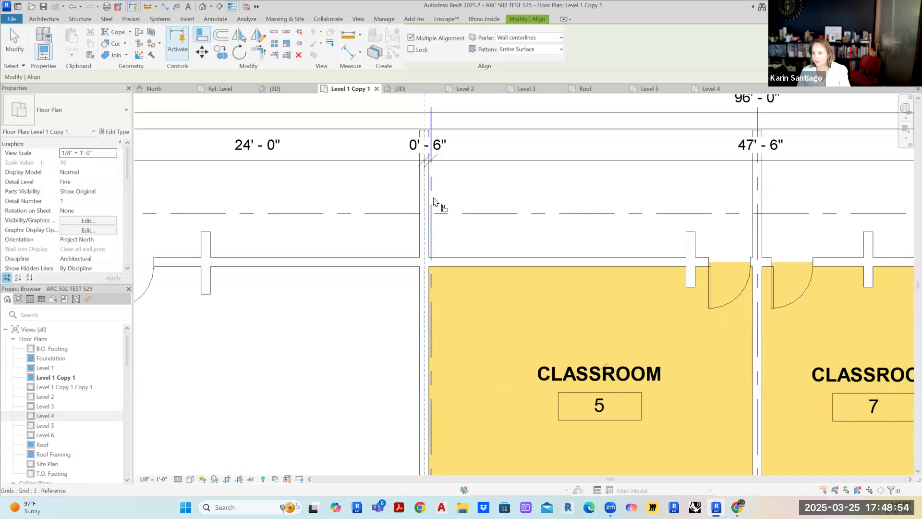
Try to align grid 5 with Classroom 7's east wall, and undo the alignment.
scroll(582, 205, "down", 2)
middle_click_drag(588, 206, 372, 261)
middle_click_drag(575, 265, 278, 309)
left_click(584, 287)
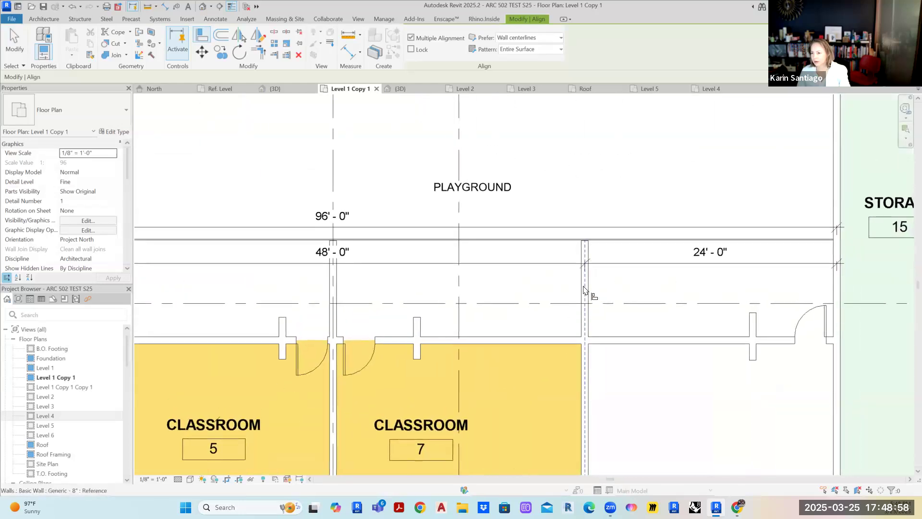
left_click(462, 281)
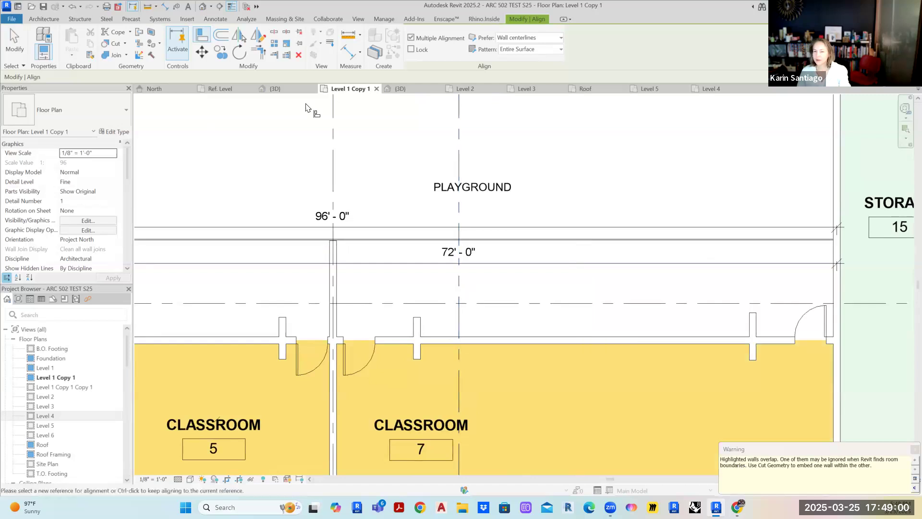
left_click(71, 8)
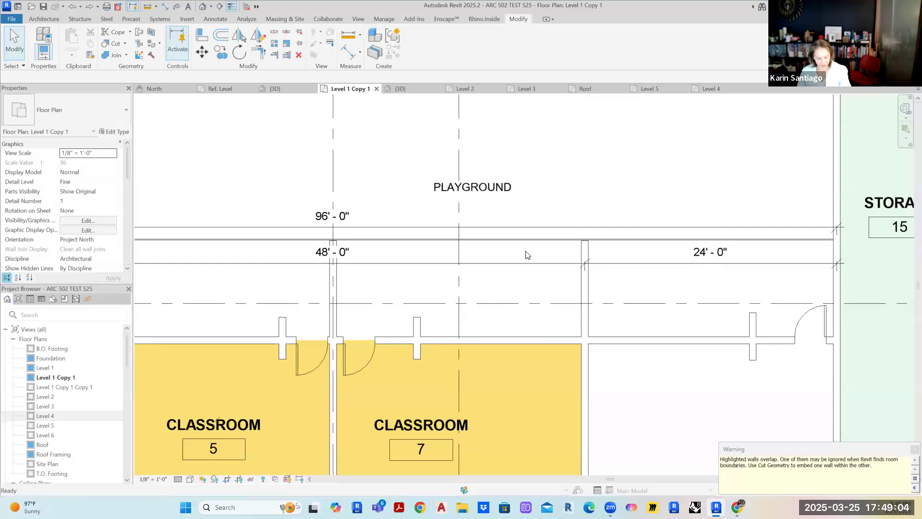
Align grid 5 with the centerline of Classroom 7's east wall.
key("a")
key("l")
left_click(583, 321)
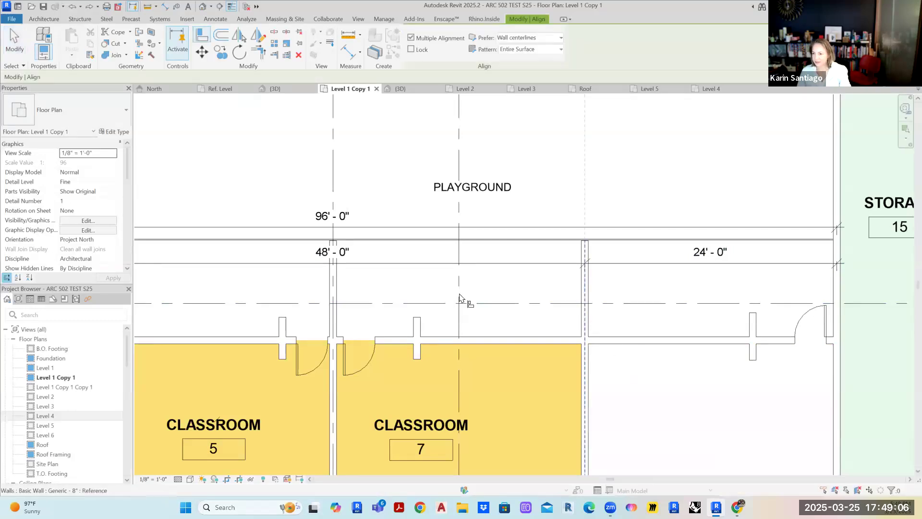
scroll(668, 384, "down", 3)
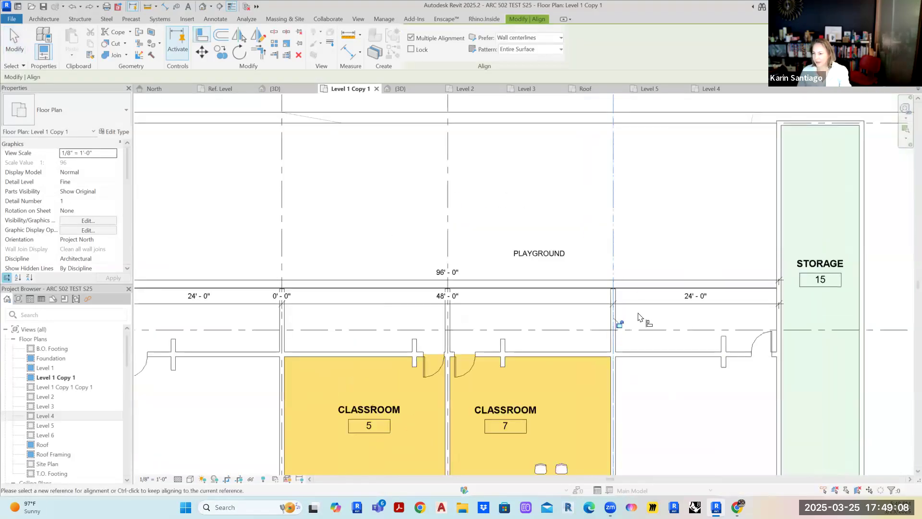
scroll(616, 327, "up", 3)
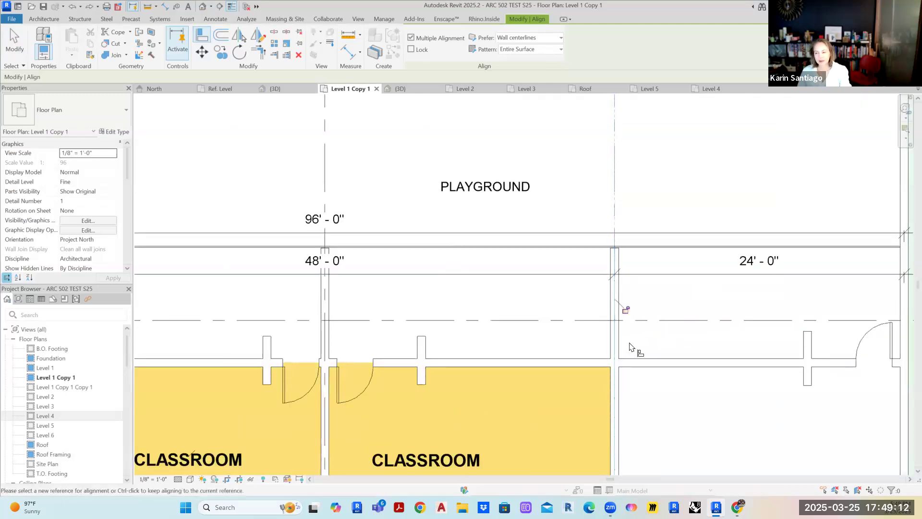
key("Escape")
key("Escape")
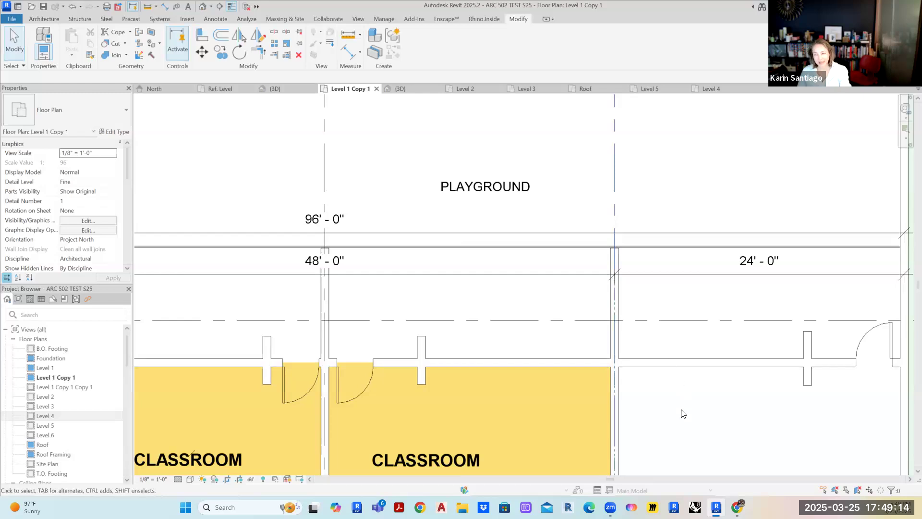
Move the overall 96'-0" dimension and the classroom bay dimension string north, away from the curtain wall into the playground.
scroll(683, 410, "down", 2)
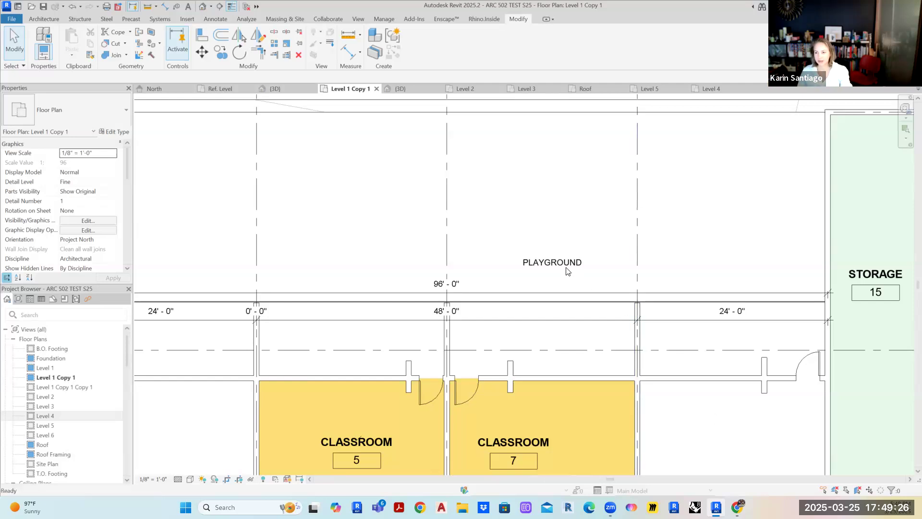
scroll(479, 290, "up", 2)
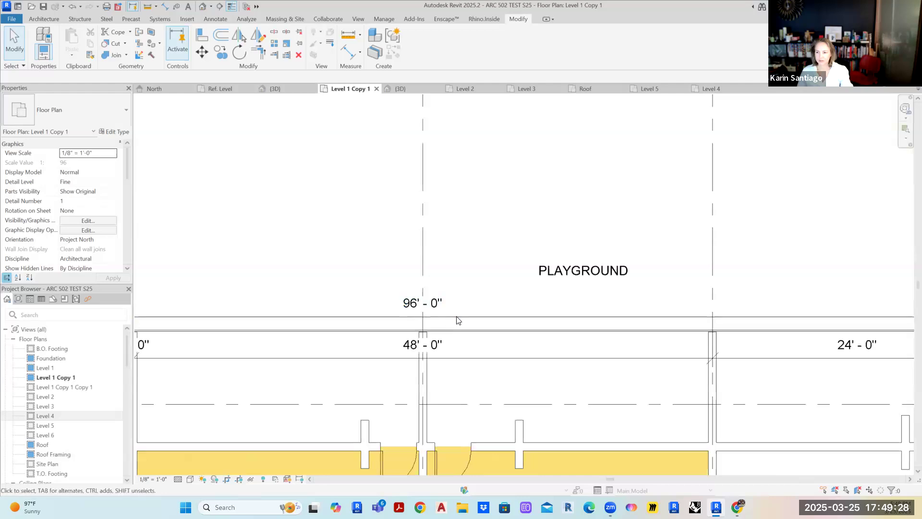
left_click_drag(458, 317, 483, 225)
left_click_drag(480, 362, 489, 271)
left_click(482, 299)
scroll(485, 312, "down", 5)
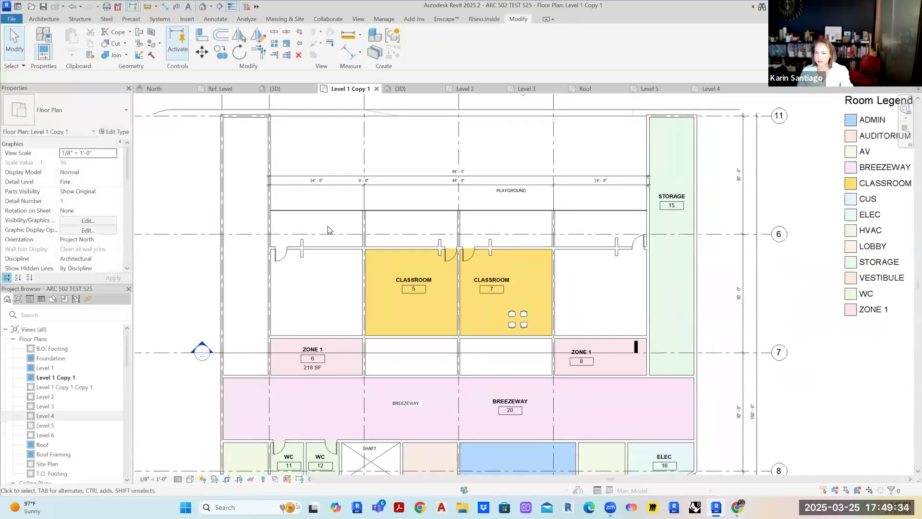
scroll(439, 169, "up", 1)
scroll(402, 207, "up", 1)
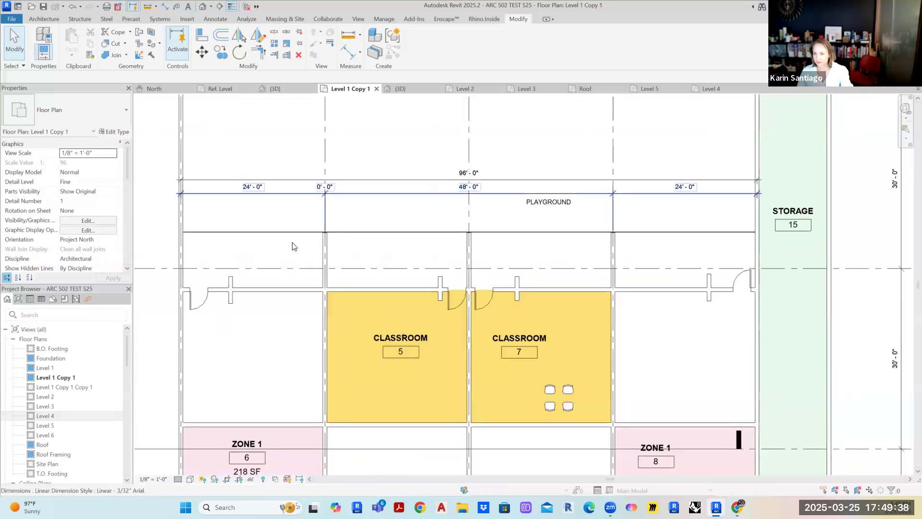
scroll(368, 233, "down", 1)
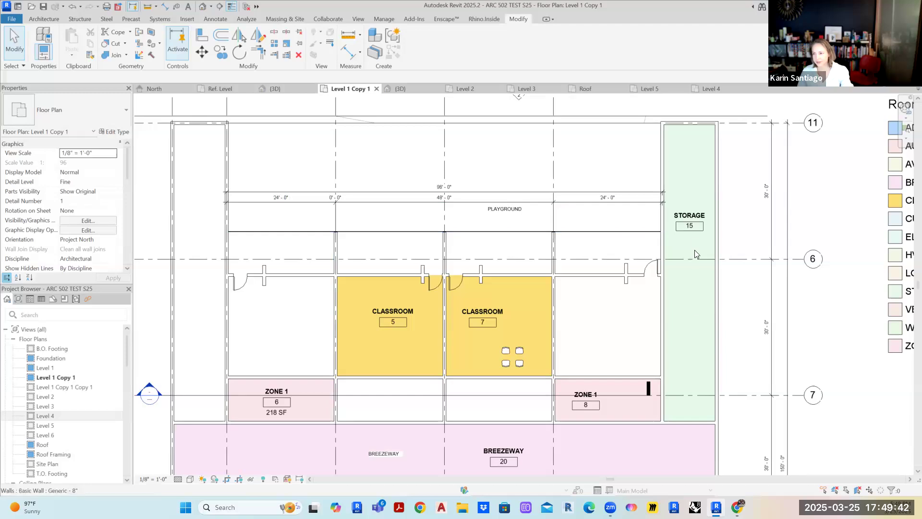
scroll(644, 208, "up", 2)
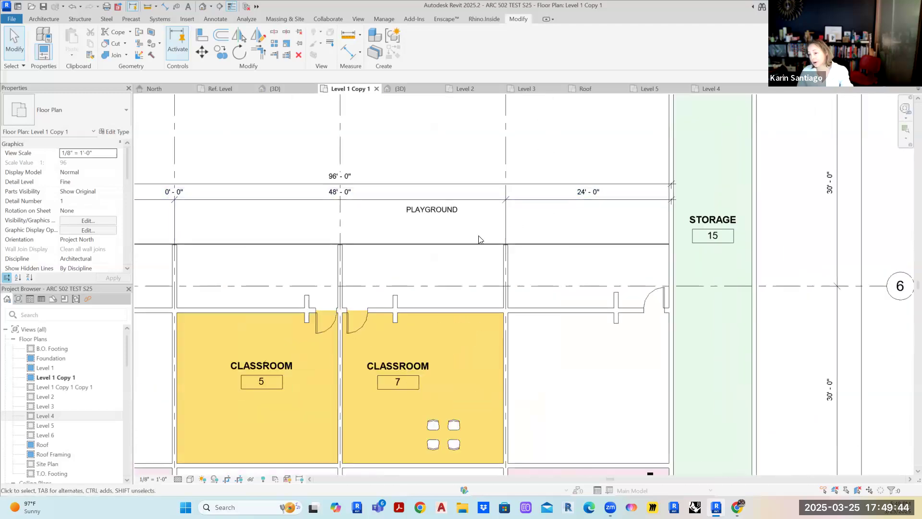
scroll(648, 230, "down", 1)
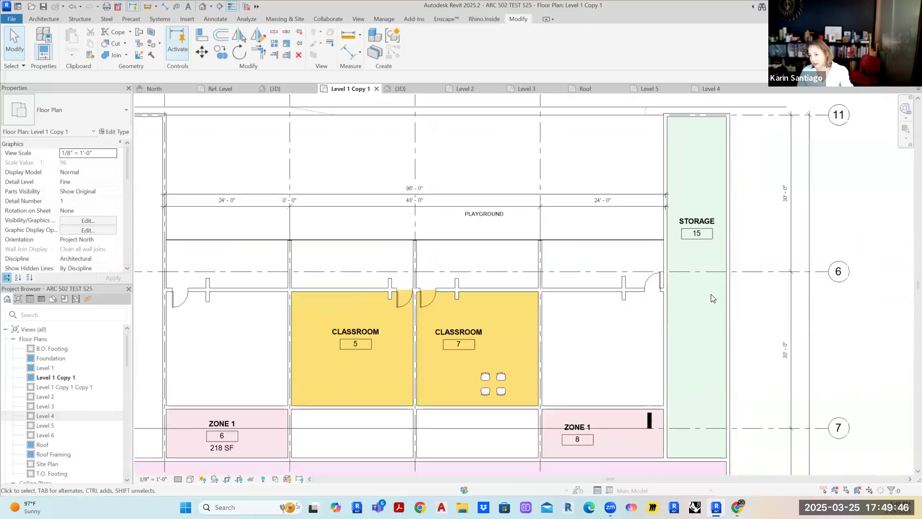
Reposition grid 6 by setting its spacing from grid 11 to 24'-0".
left_click(758, 271)
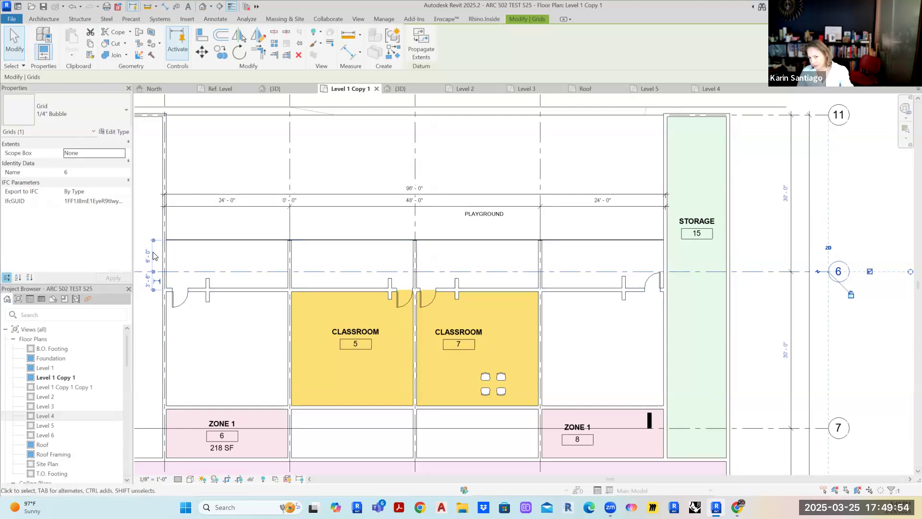
scroll(153, 256, "up", 2)
scroll(329, 261, "down", 4)
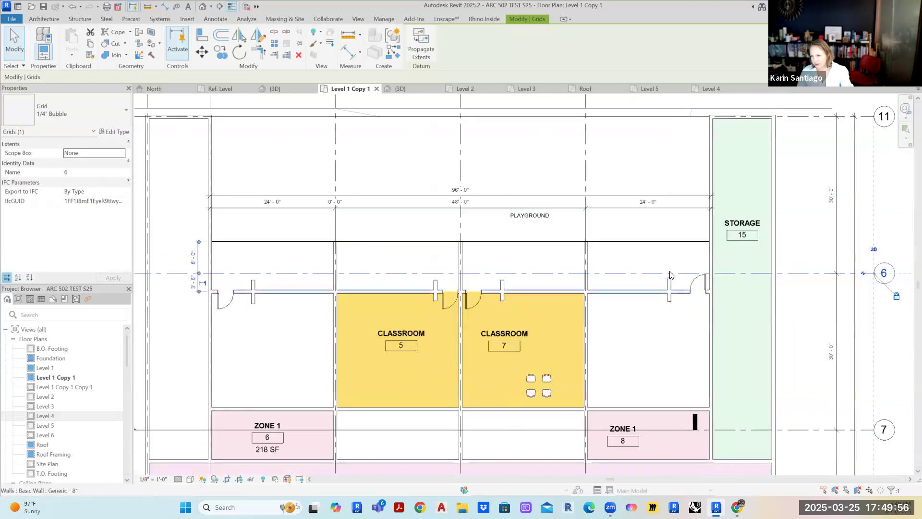
scroll(752, 242, "up", 2)
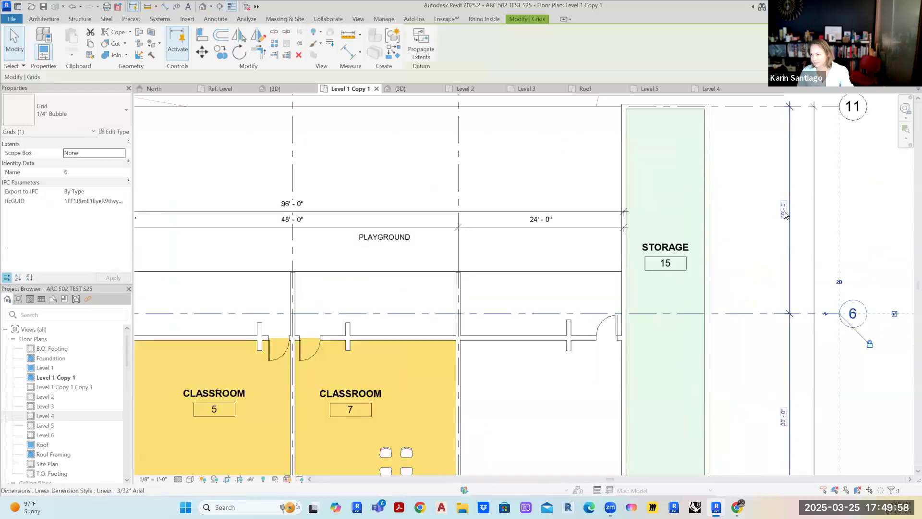
left_click(783, 210)
type("24")
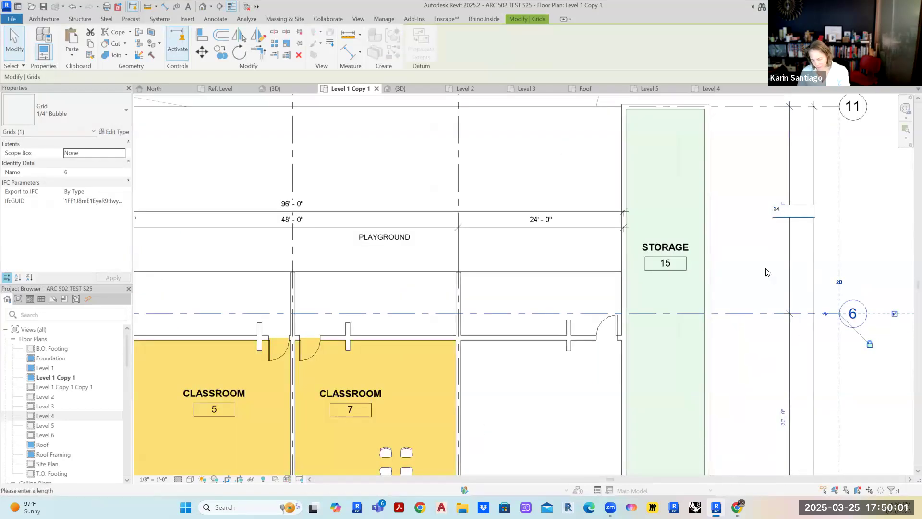
key("Return")
left_click(743, 330)
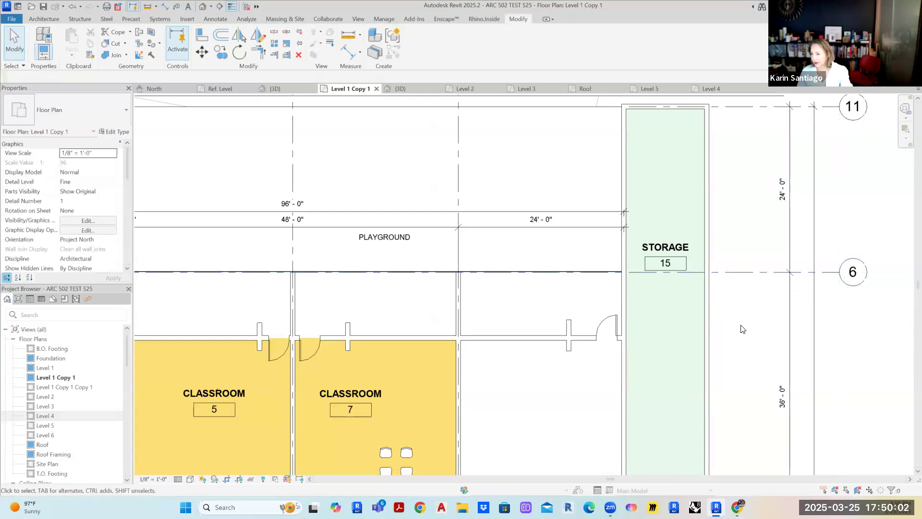
Reposition grid 7 by setting its spacing from grid 6 to 30'-0".
scroll(743, 330, "down", 2)
middle_click_drag(741, 329, 742, 247)
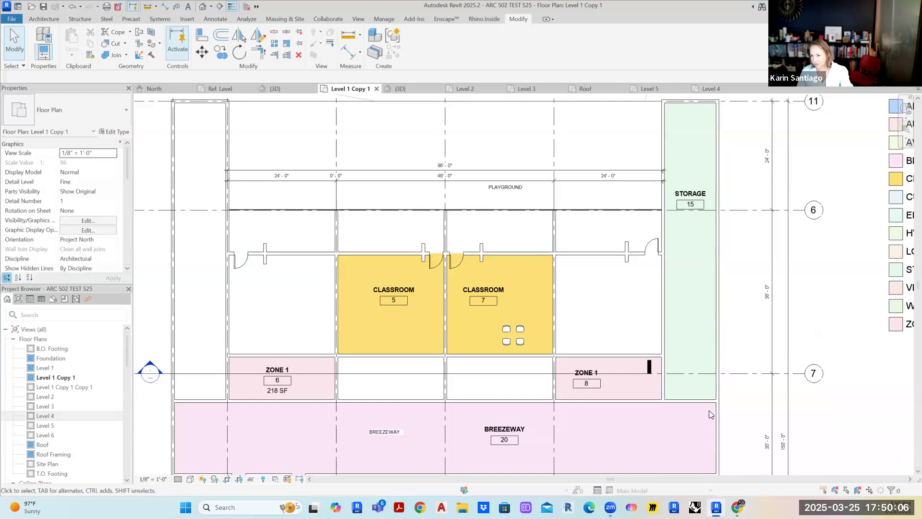
left_click(755, 211)
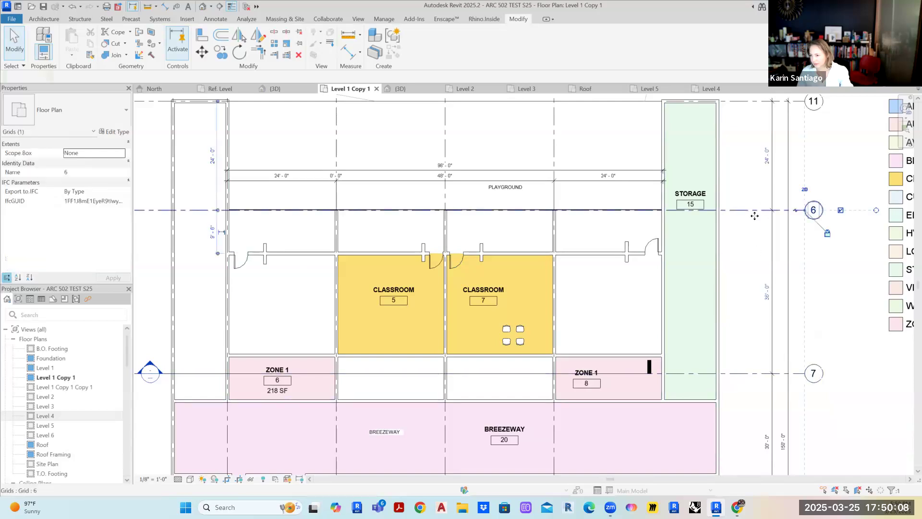
left_click(742, 374)
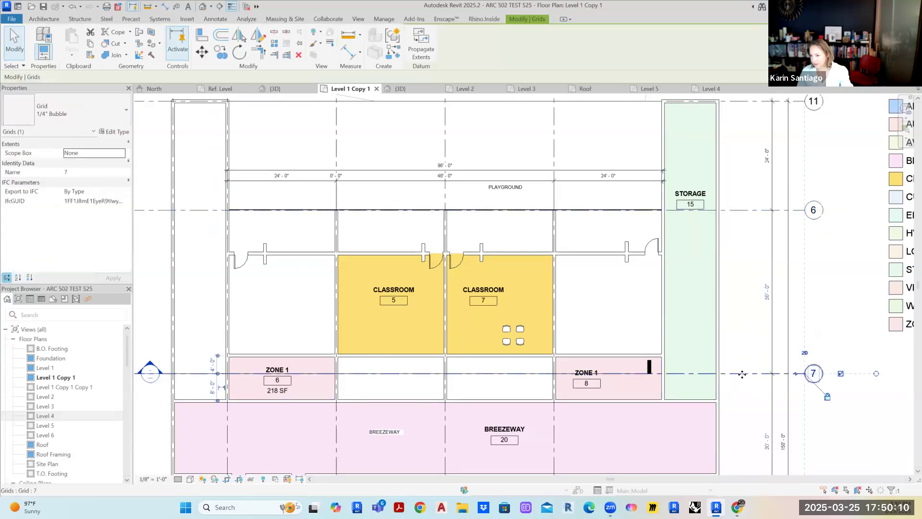
left_click(767, 291)
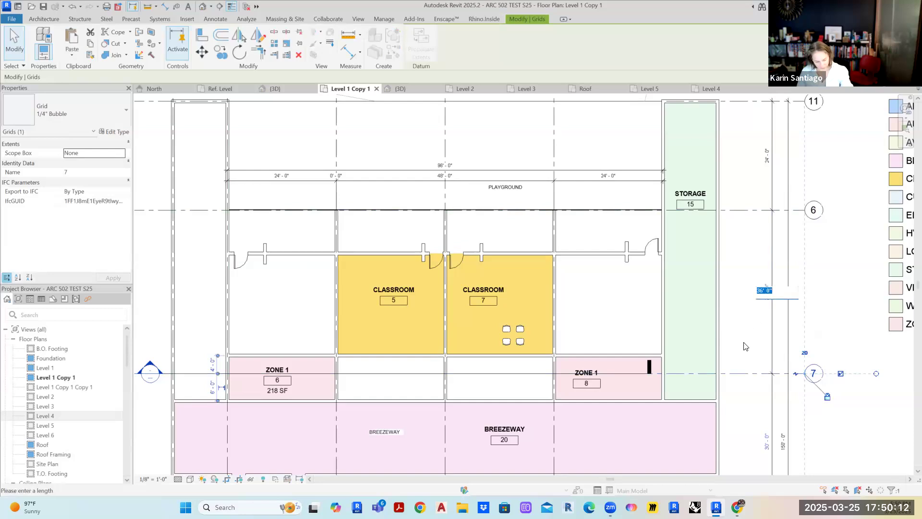
type("30")
key("Return")
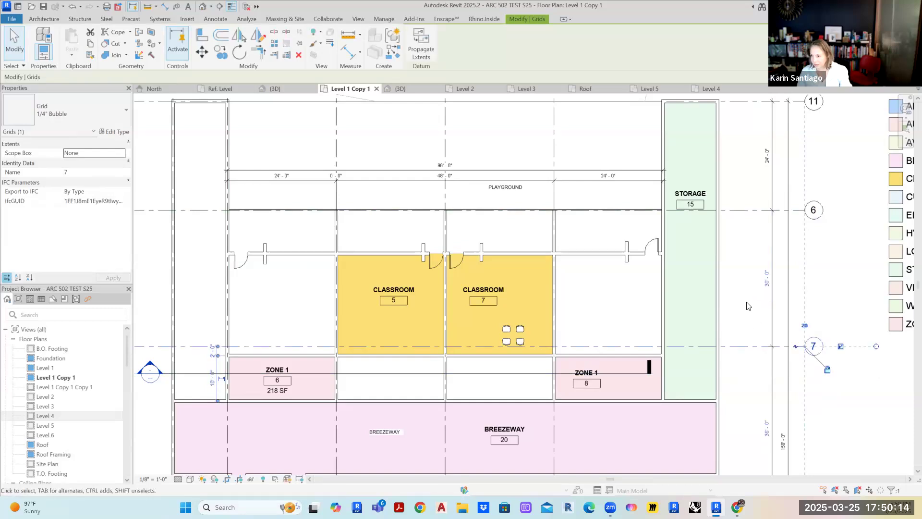
left_click(749, 308)
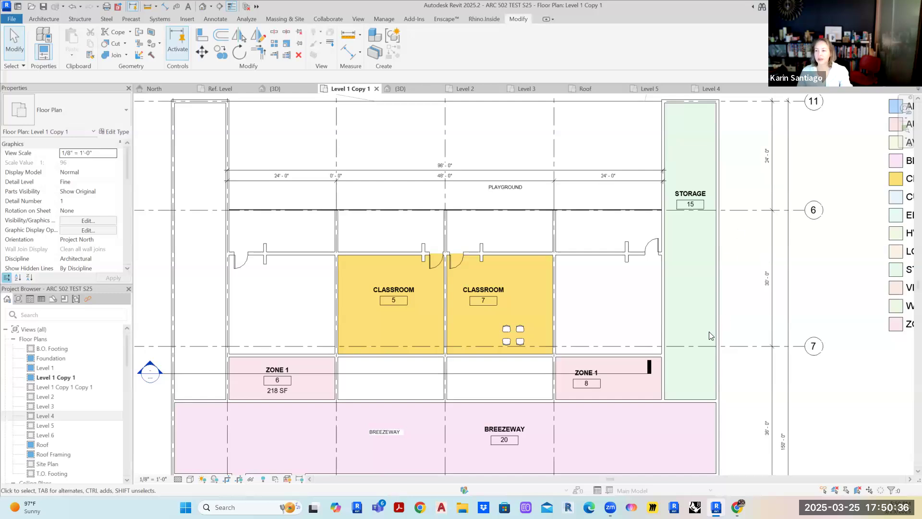
Align the centerline of the wall between the classrooms and Zone 1 rooms with grid 7.
scroll(598, 303, "up", 1)
scroll(568, 356, "down", 2)
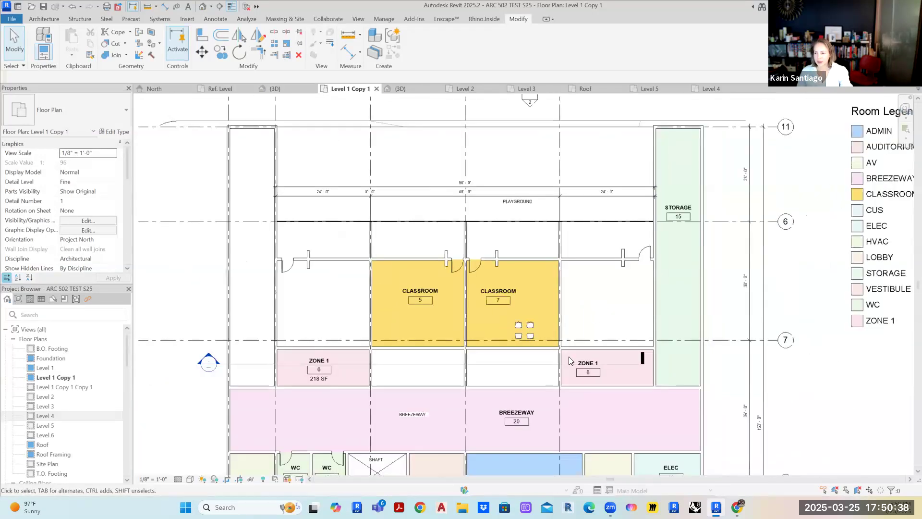
scroll(399, 362, "up", 3)
scroll(388, 363, "down", 2)
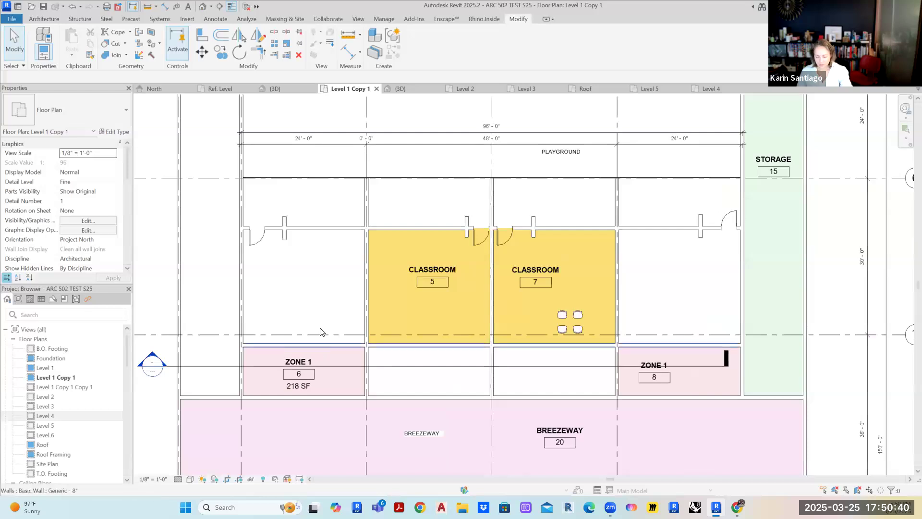
key("a")
key("l")
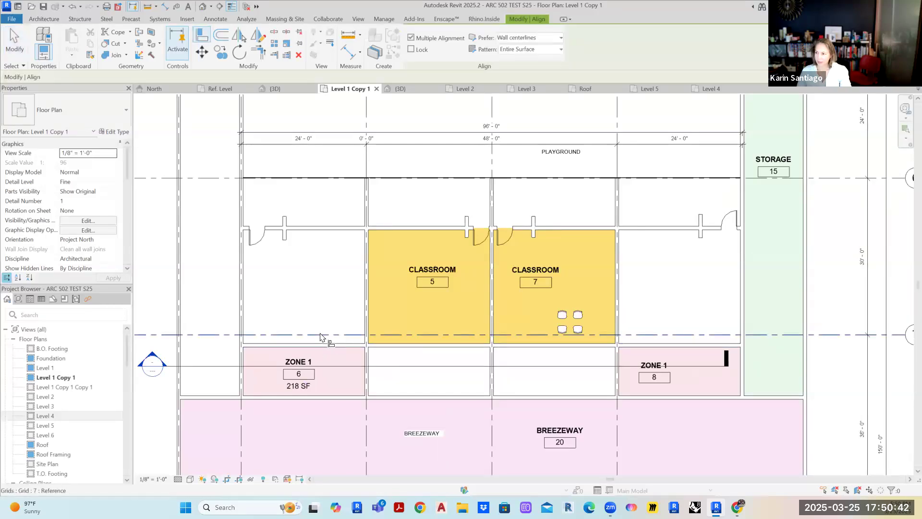
left_click(320, 335)
left_click(325, 345)
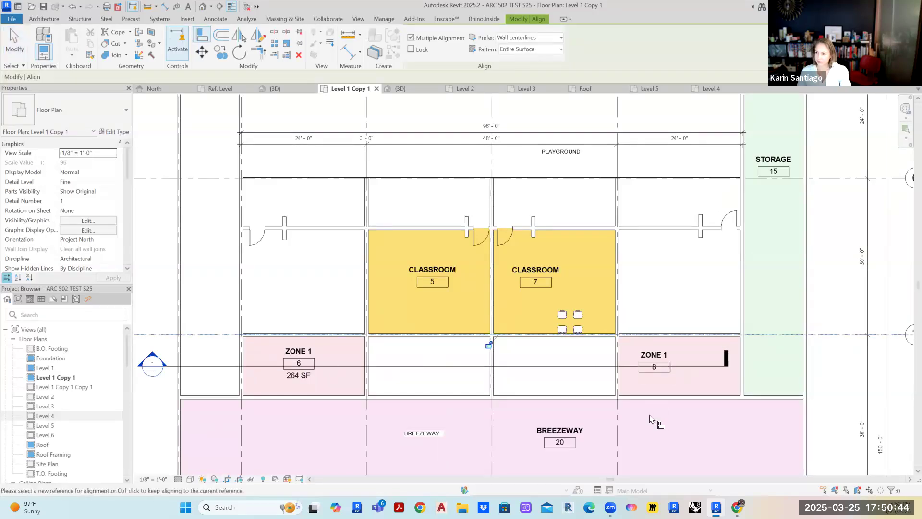
key("Escape")
key("Escape")
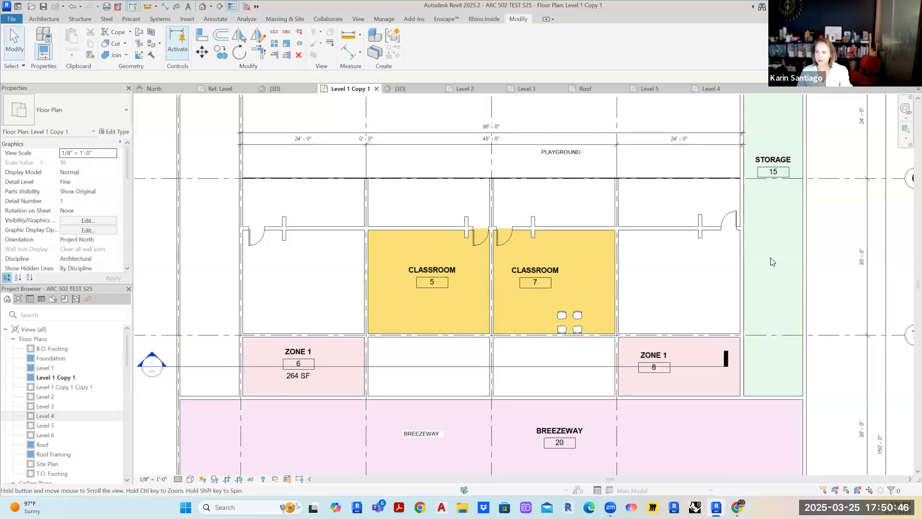
Examine how the classroom partitions, curtain wall and Zone 1 walls meet the adjusted grid lines.
middle_click_drag(770, 258, 769, 259)
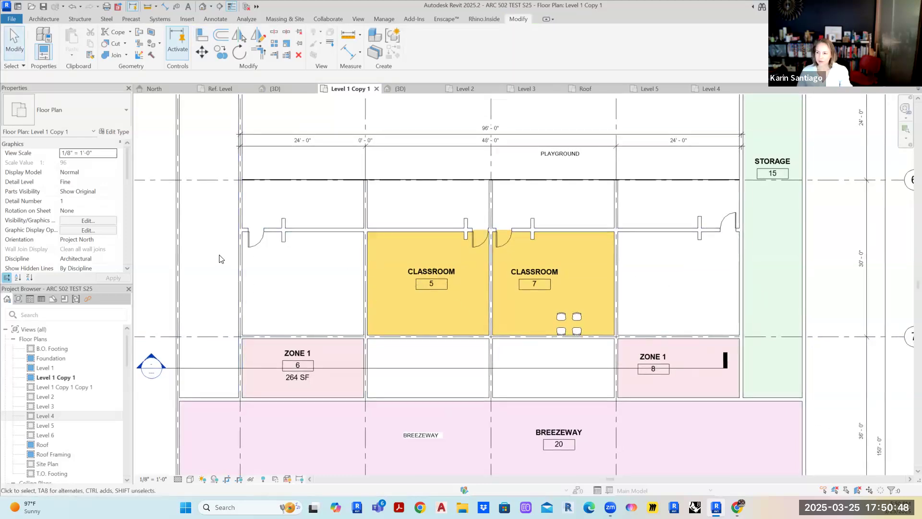
scroll(528, 217, "down", 3)
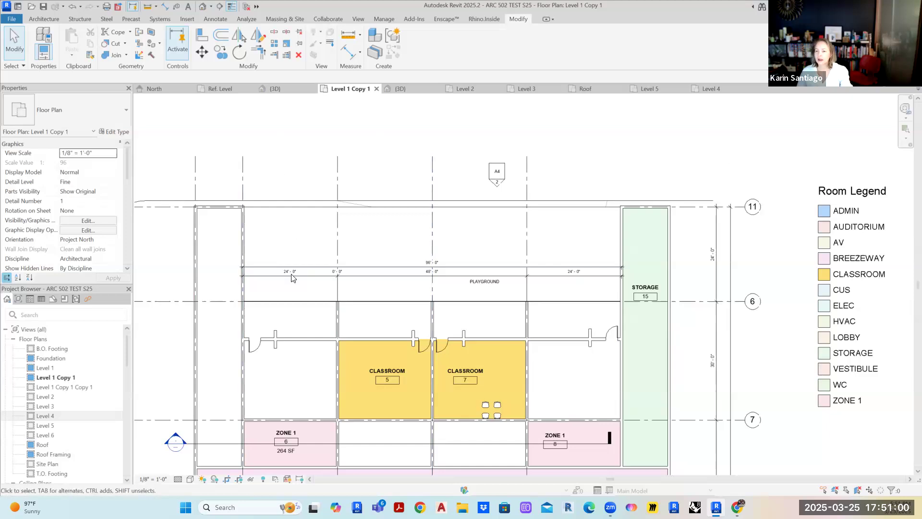
middle_click_drag(292, 277, 313, 168)
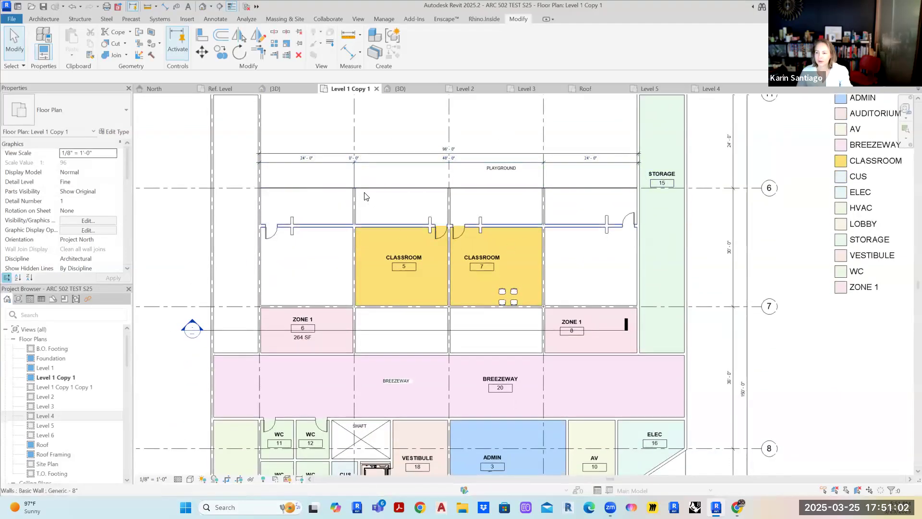
scroll(356, 196, "up", 4)
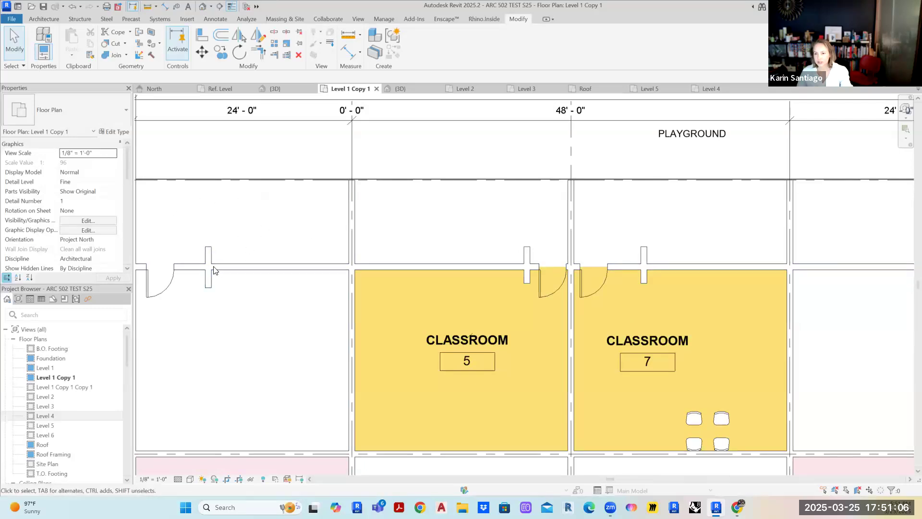
scroll(214, 257, "up", 2)
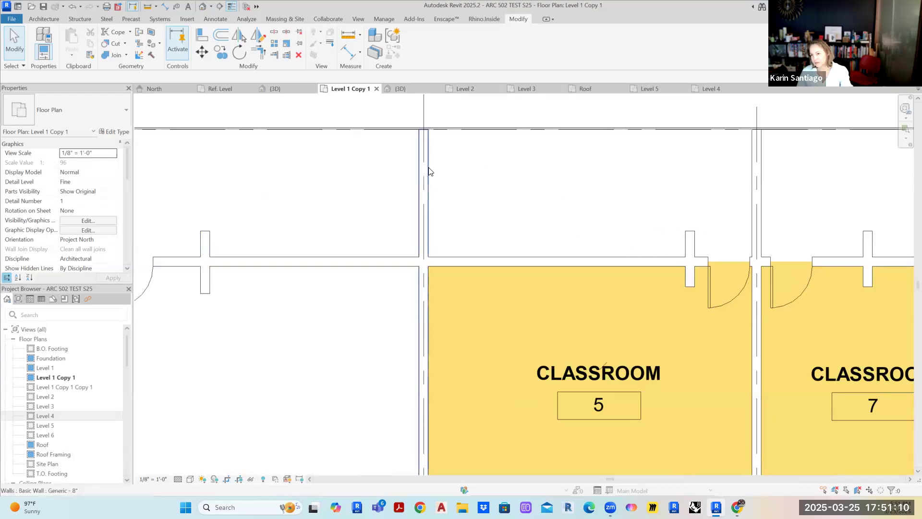
left_click(424, 139)
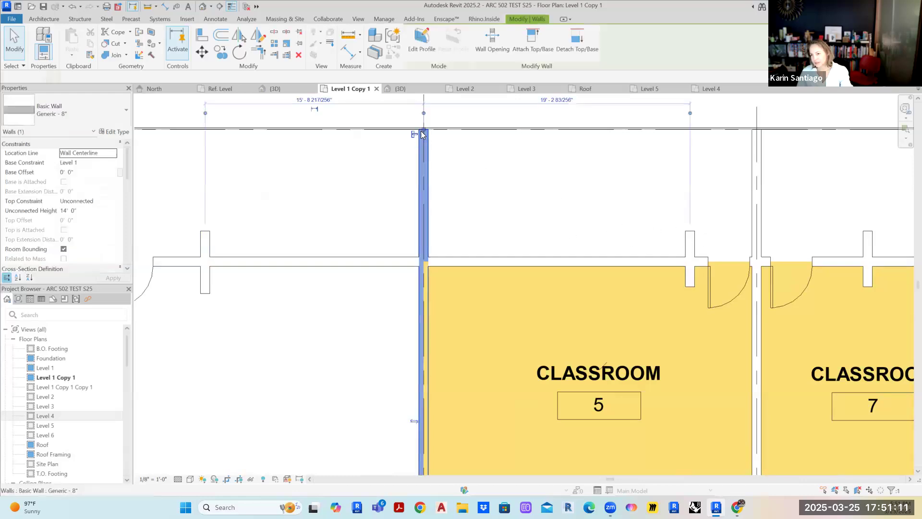
left_click(527, 189)
scroll(527, 189, "down", 2)
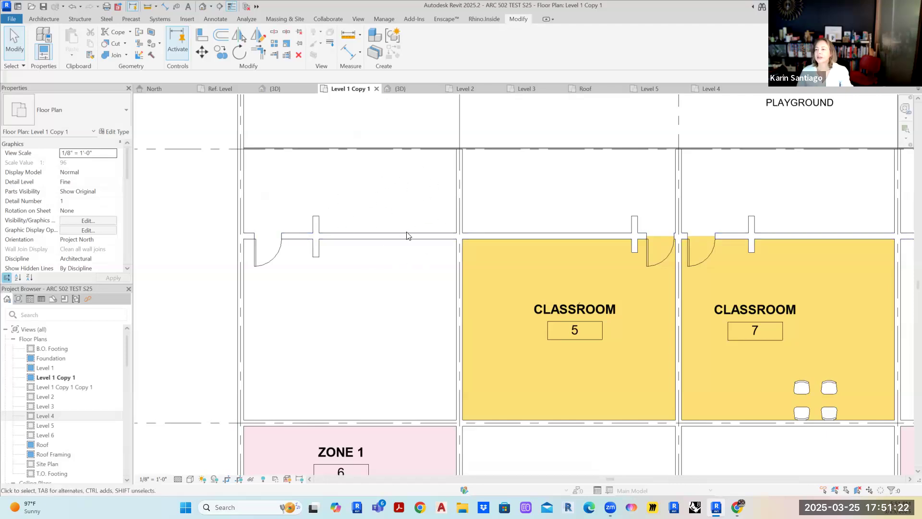
scroll(639, 198, "down", 3)
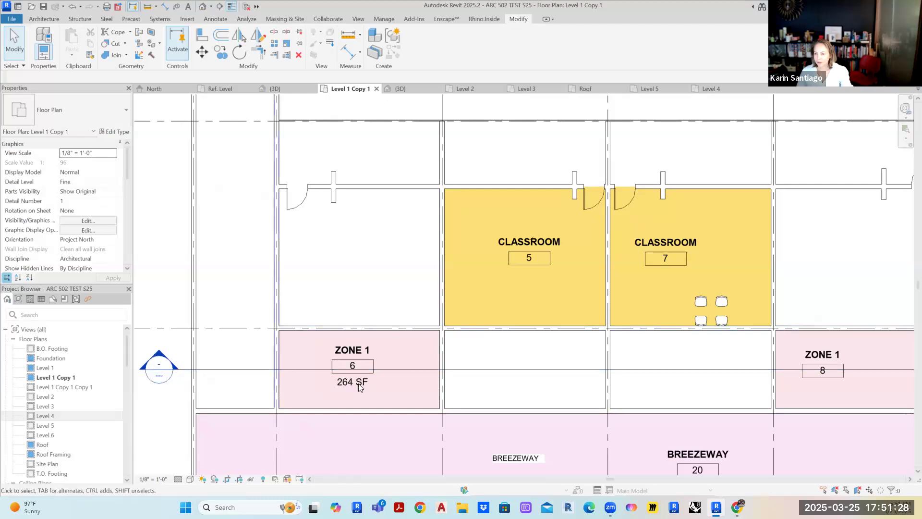
scroll(407, 338, "up", 2)
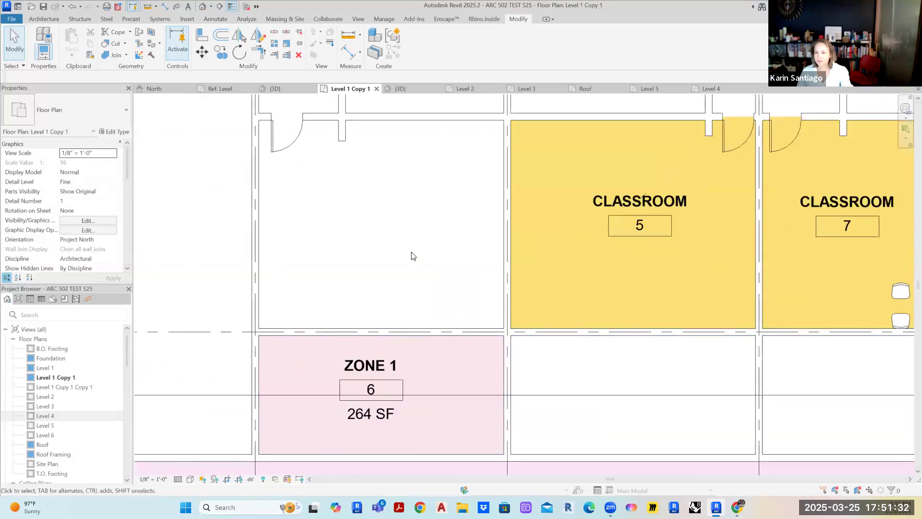
Move the four-chair model group in Classroom 7 north, clear of the room's south wall.
scroll(412, 253, "down", 1)
scroll(377, 270, "down", 1)
middle_click_drag(377, 252, 270, 235)
scroll(569, 244, "up", 5)
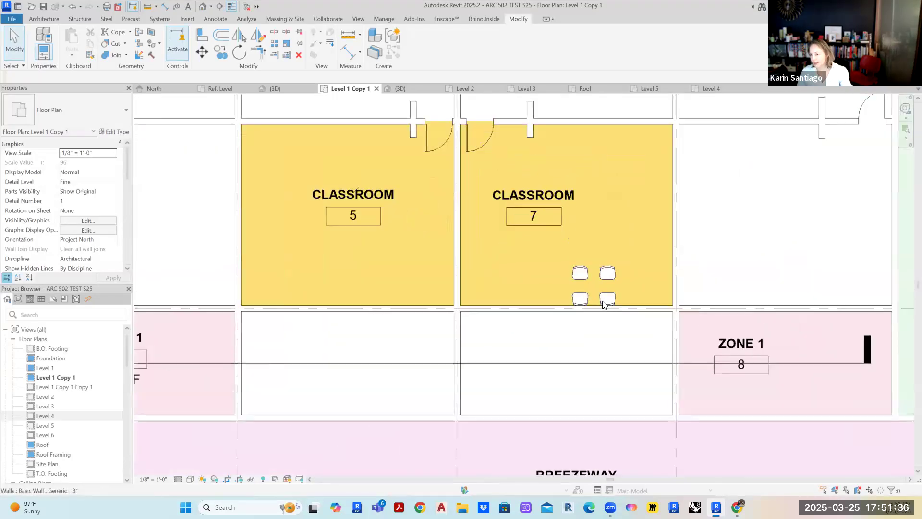
left_click(557, 238)
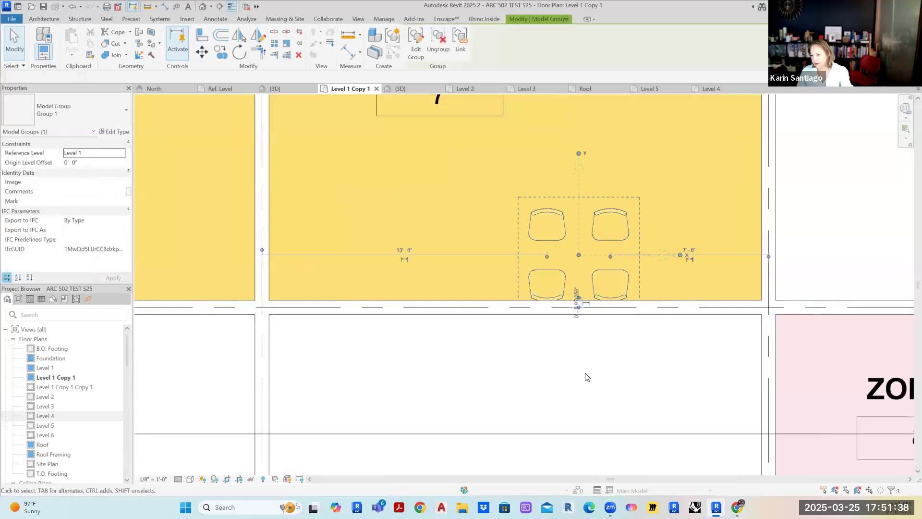
key("Escape")
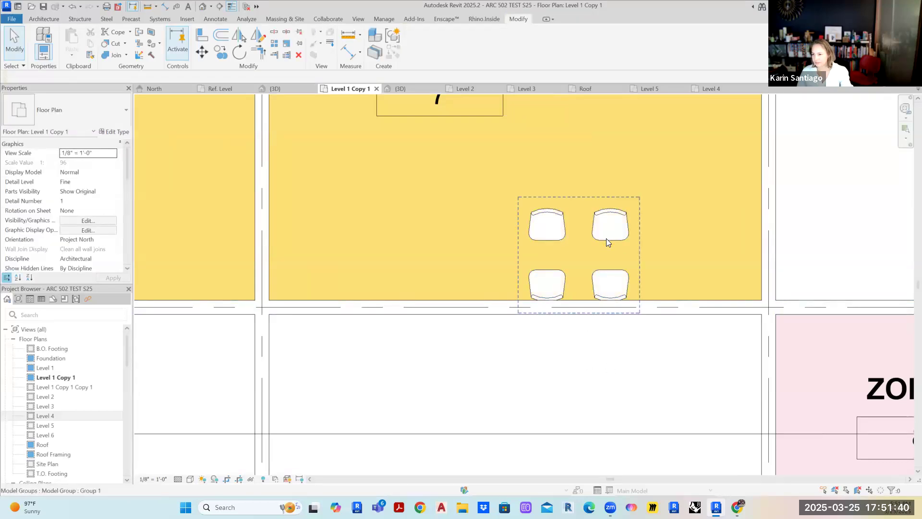
left_click(606, 238)
left_click_drag(606, 238, 610, 199)
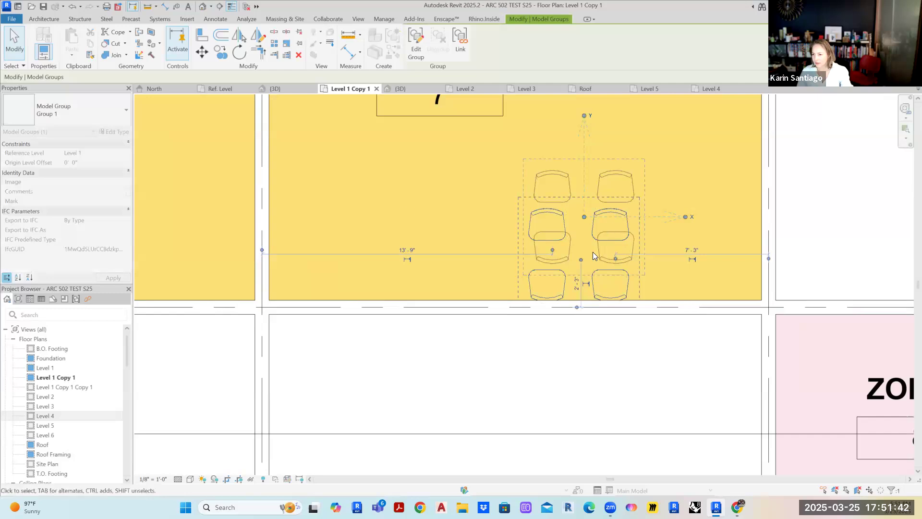
left_click(562, 372)
Review the full floor plan against its grid, and inspect the building's exterior walls and roof in the 3D view.
scroll(562, 372, "down", 5)
scroll(536, 413, "down", 1)
middle_click_drag(524, 319, 522, 201)
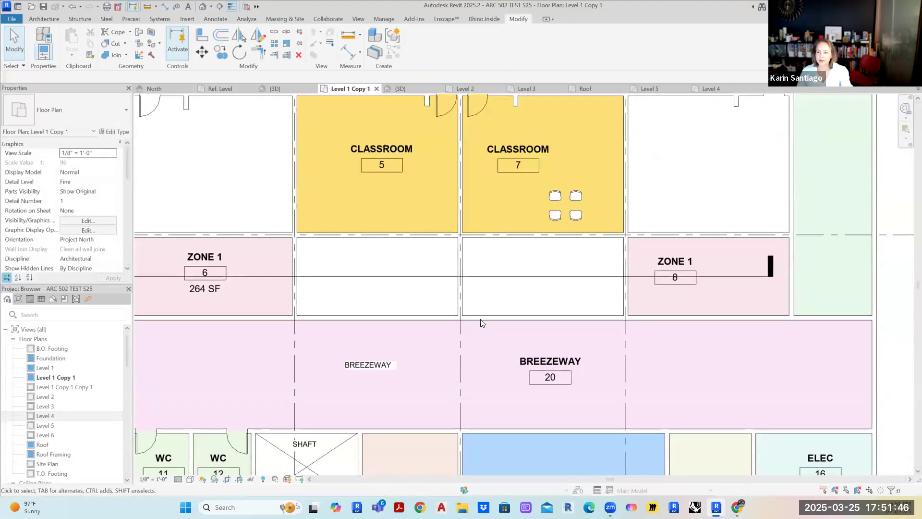
scroll(475, 331, "down", 3)
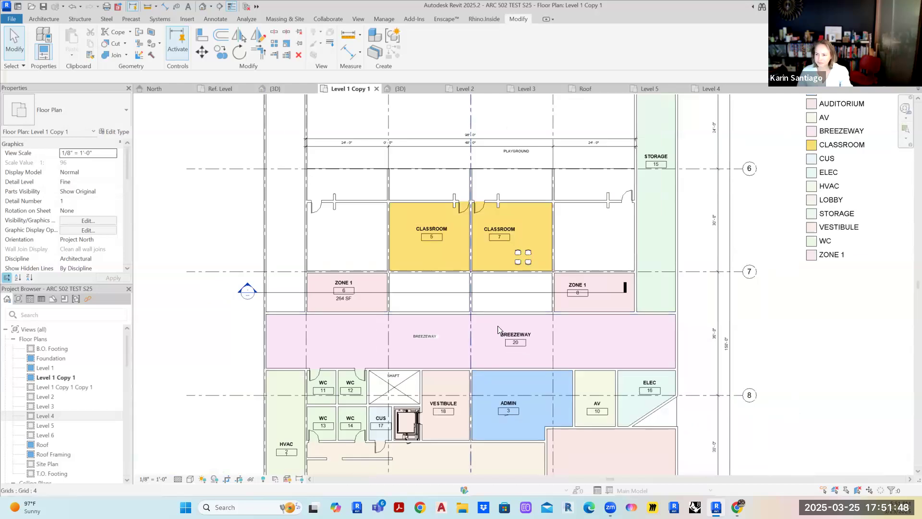
scroll(497, 325, "down", 1)
scroll(679, 274, "down", 2)
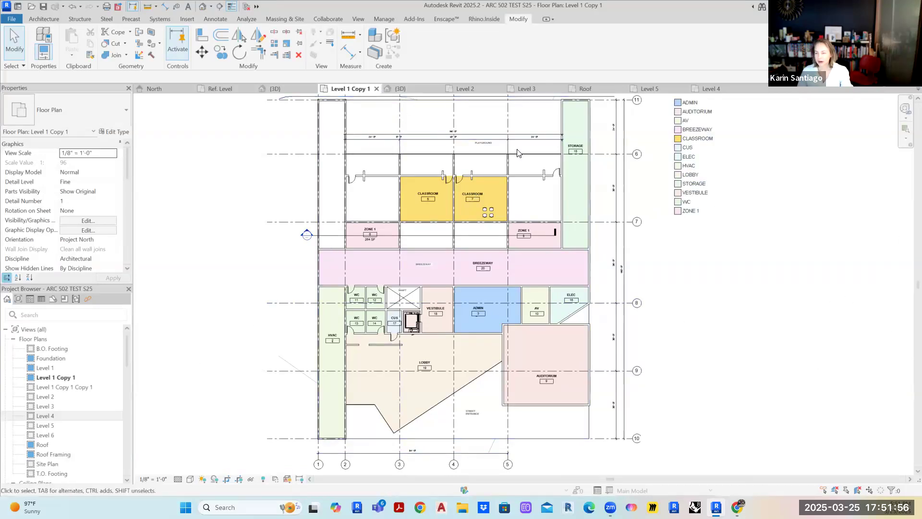
left_click(420, 87)
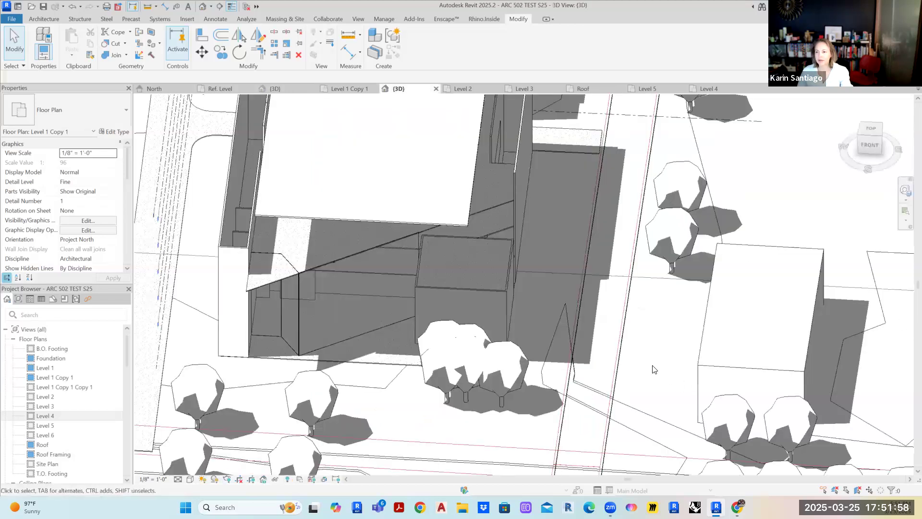
middle_click_drag(636, 336, 592, 357, "shift")
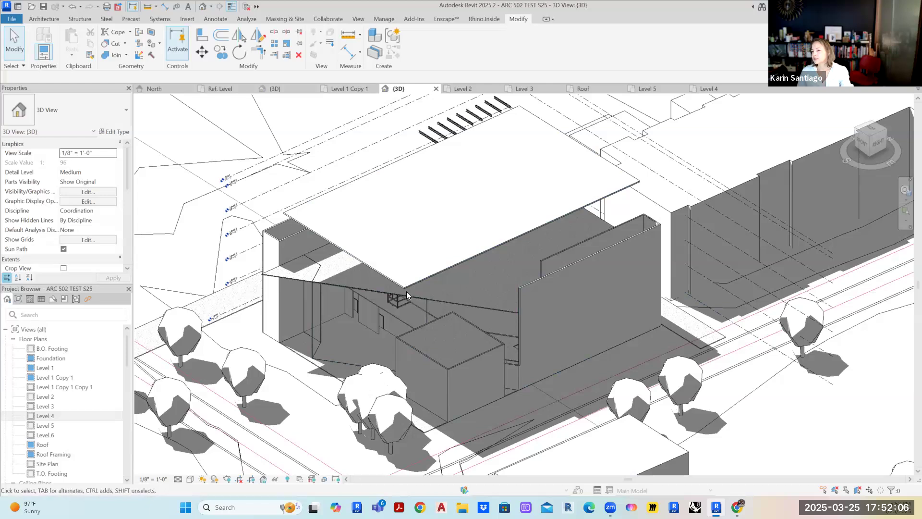
scroll(407, 291, "up", 2)
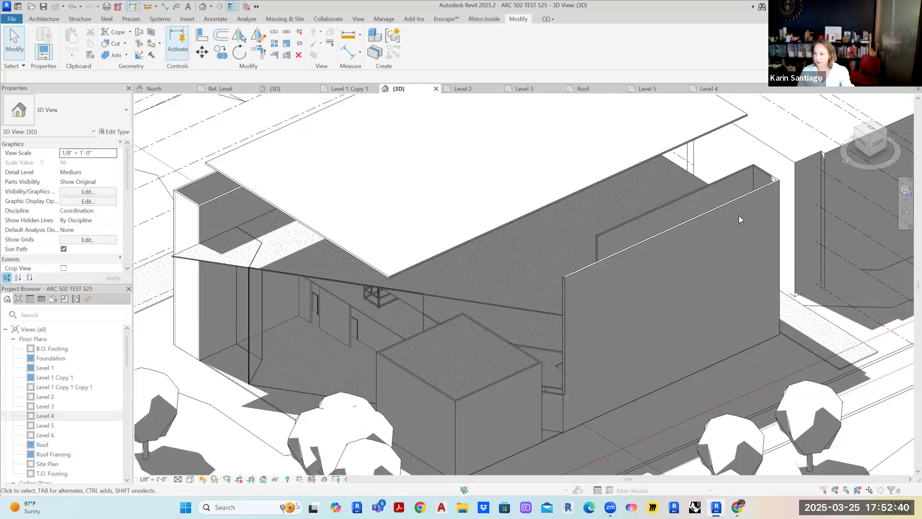
Inspect the tall exterior side walls and the Level 1 curtain wall at the back of the building in 3D.
left_click(727, 176)
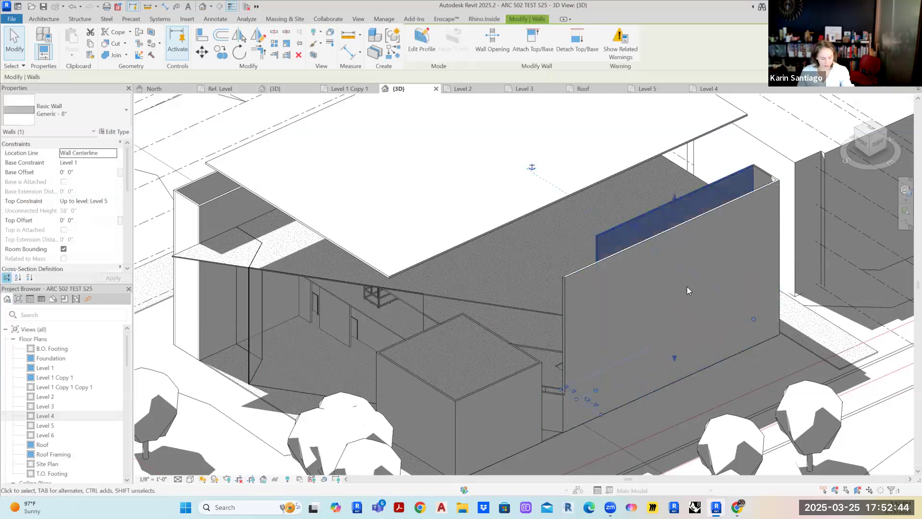
middle_click_drag(810, 287, 412, 241, "shift")
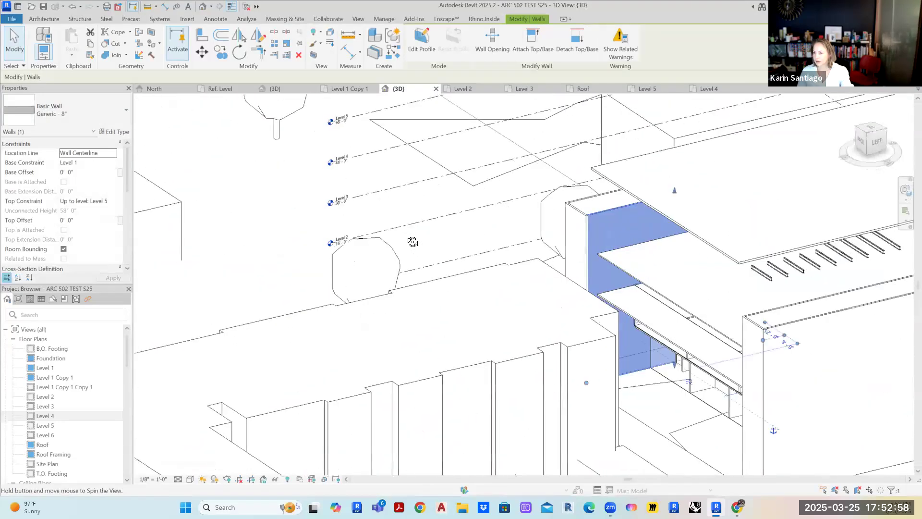
key("Escape")
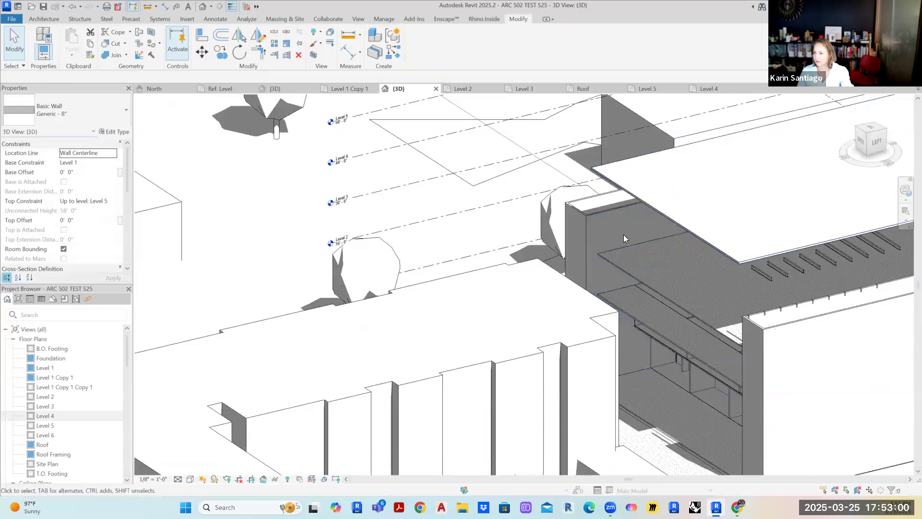
mouse_move(689, 258)
middle_mouse_down()
mouse_move(558, 266)
mouse_move(434, 208)
mouse_move(411, 311)
mouse_move(432, 337)
mouse_move(556, 364)
mouse_move(691, 327)
mouse_move(751, 212)
mouse_move(735, 161)
mouse_move(747, 222)
mouse_move(663, 329)
mouse_move(423, 324)
middle_mouse_up()
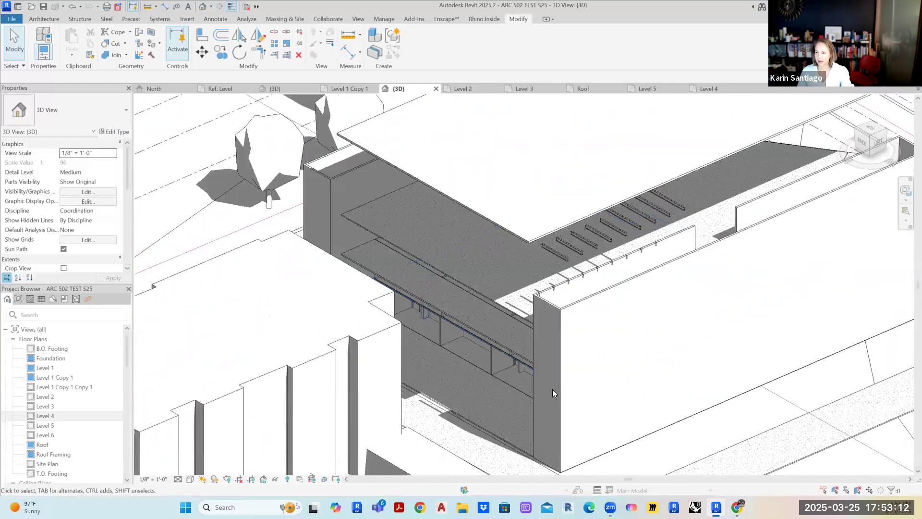
mouse_move(431, 391)
middle_mouse_down()
mouse_move(496, 377)
mouse_move(438, 377)
middle_mouse_up()
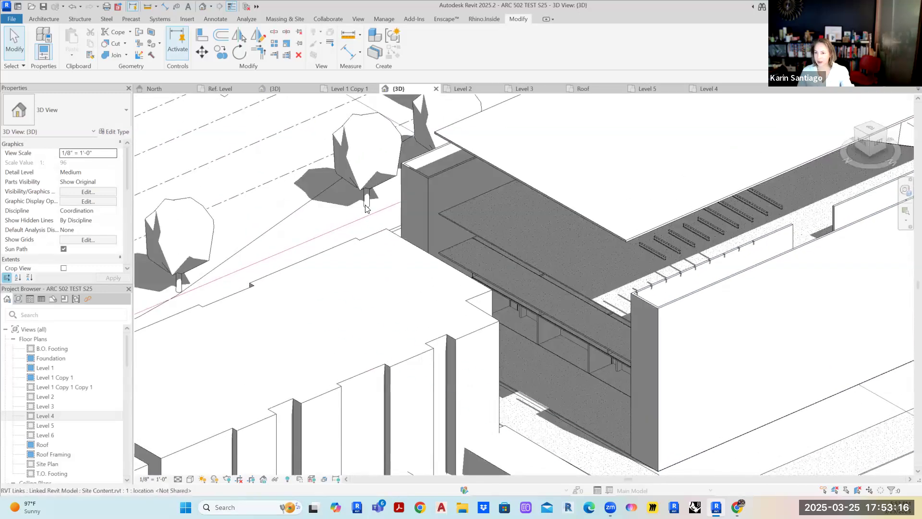
mouse_move(327, 319)
middle_mouse_down("shift")
mouse_move(669, 391)
mouse_move(650, 399)
mouse_move(410, 329)
mouse_move(412, 181)
mouse_move(336, 207)
mouse_move(294, 236)
middle_mouse_up("shift")
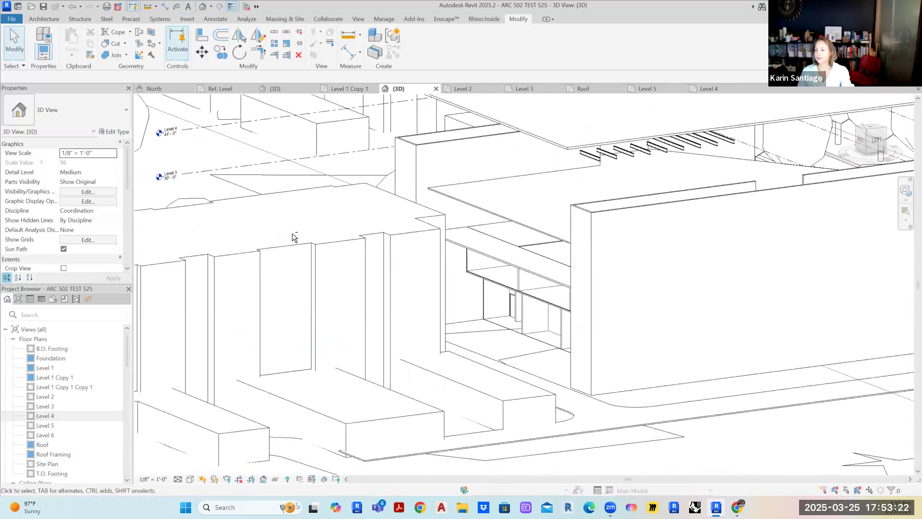
left_click(486, 297)
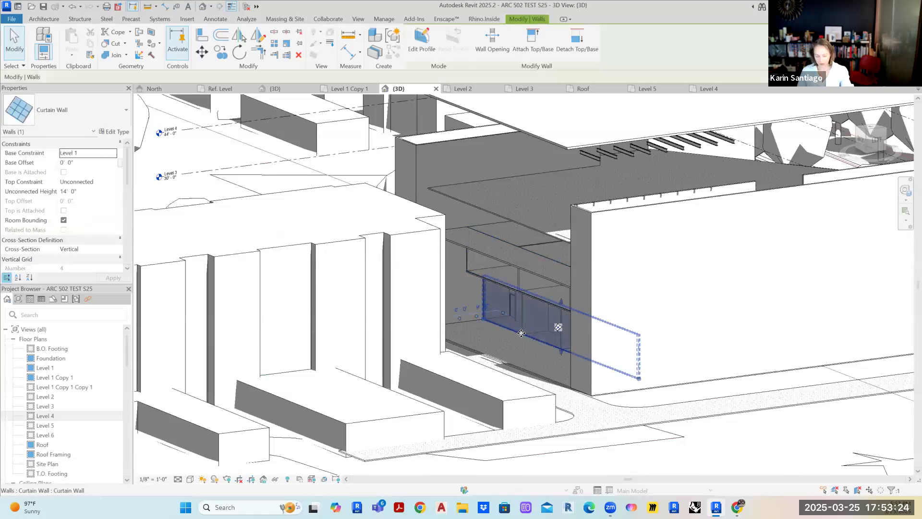
mouse_move(517, 326)
middle_mouse_down("shift")
mouse_move(583, 377)
mouse_move(687, 371)
mouse_move(361, 336)
mouse_move(375, 354)
mouse_move(603, 368)
middle_mouse_up("shift")
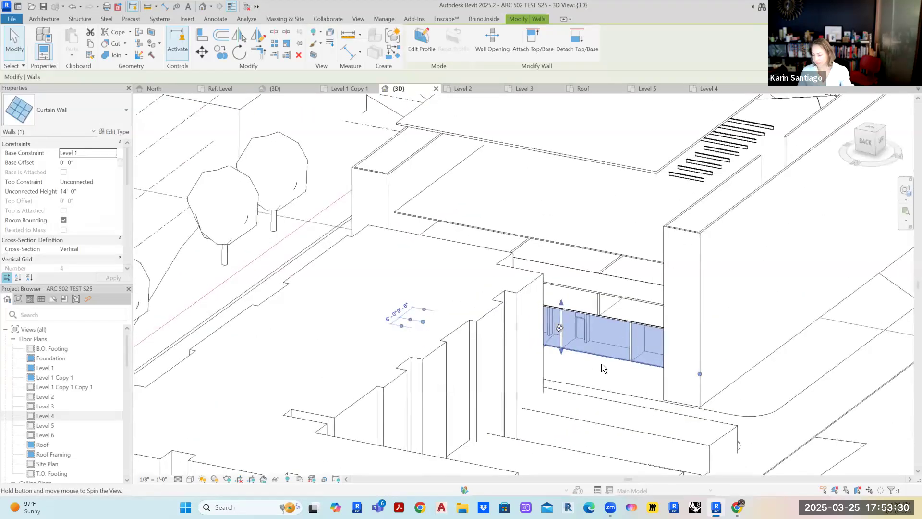
left_click(783, 401)
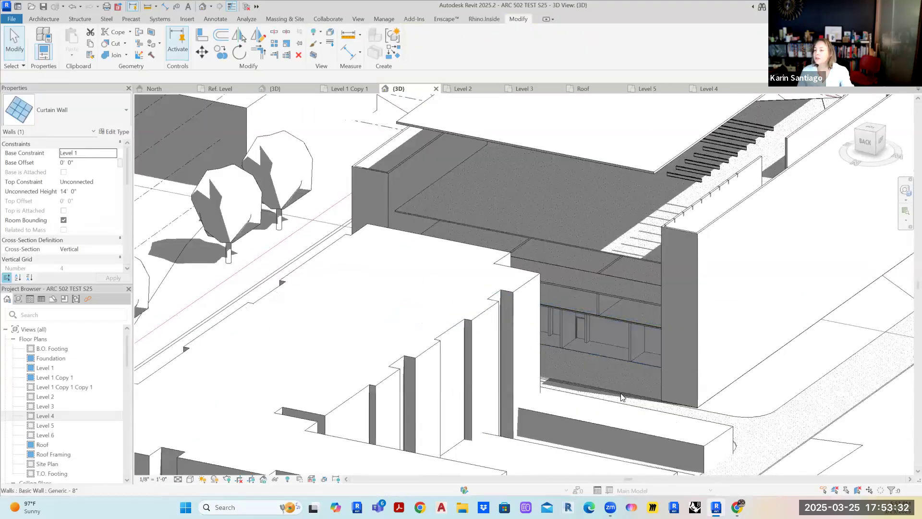
scroll(621, 397, "up", 3)
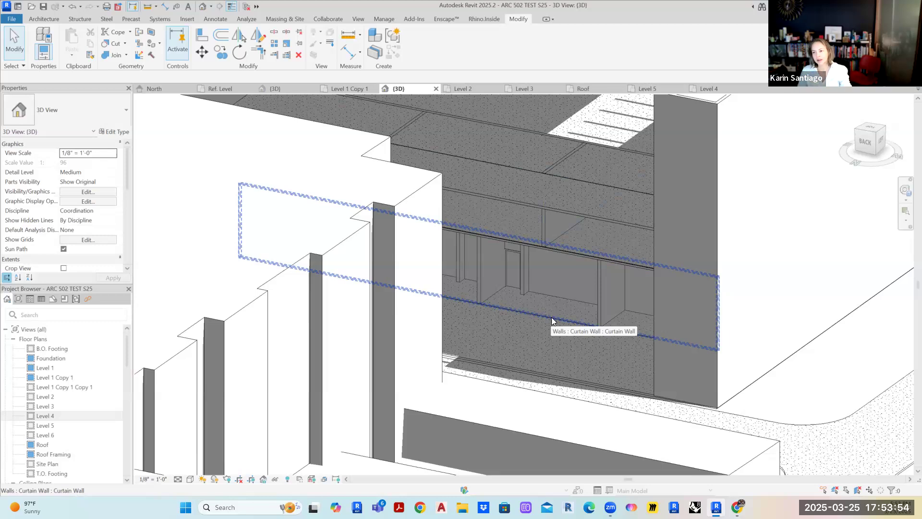
middle_click_drag(745, 290, 709, 317)
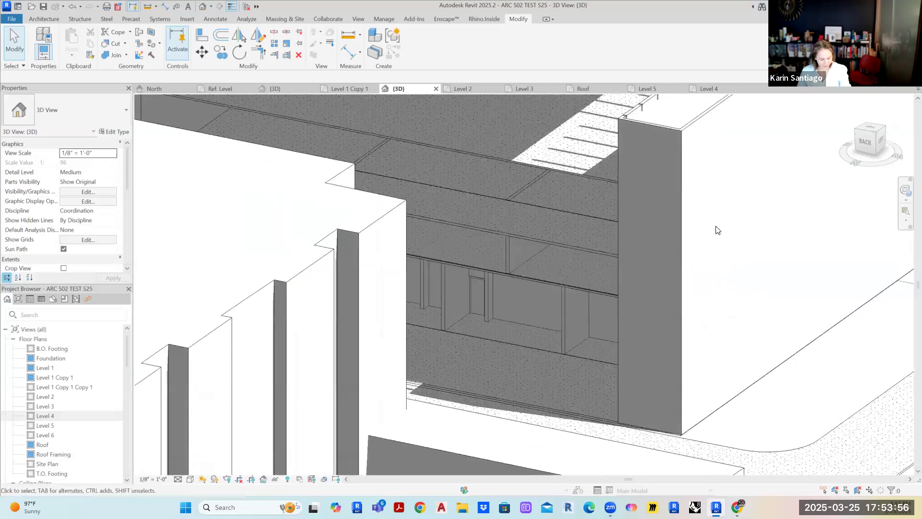
key("Caps_Lock")
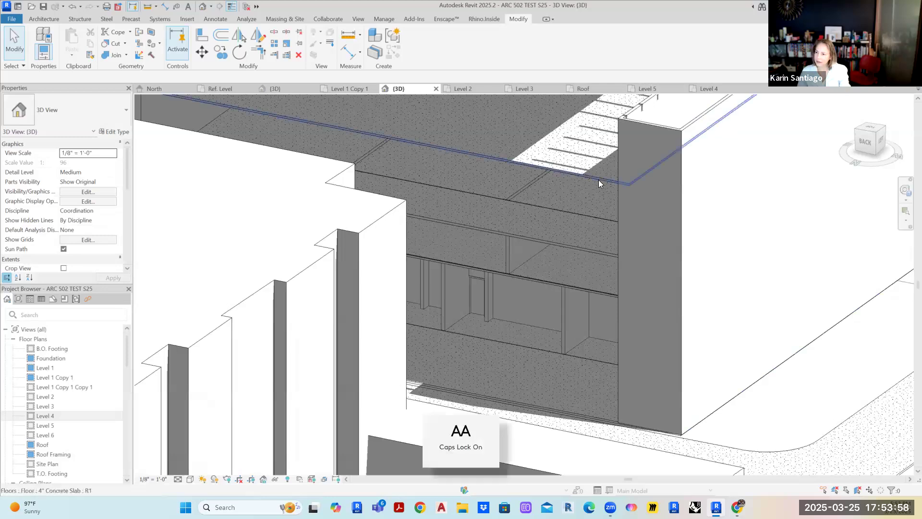
Examine the Level 4 floor slab and the angled curtain wall beneath it from the front of the building.
left_click(600, 179)
middle_click_drag(601, 179, 311, 230, "shift")
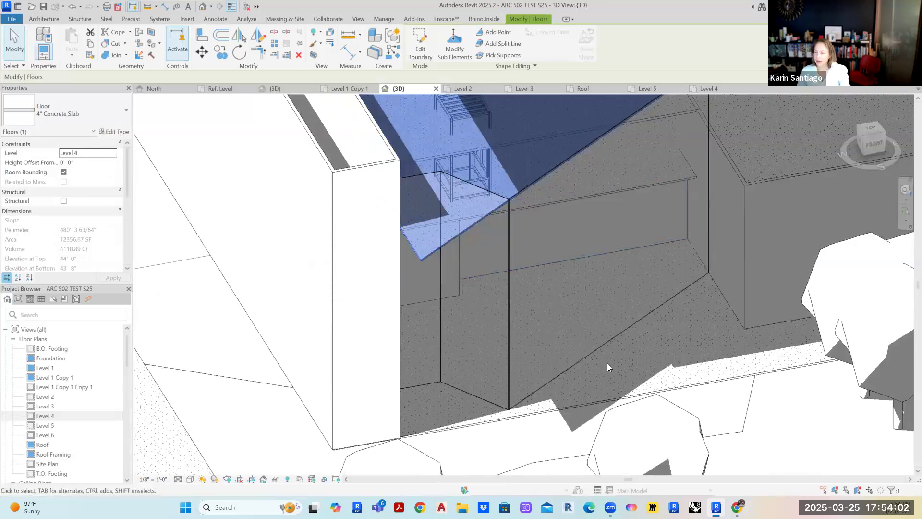
key("Caps_Lock")
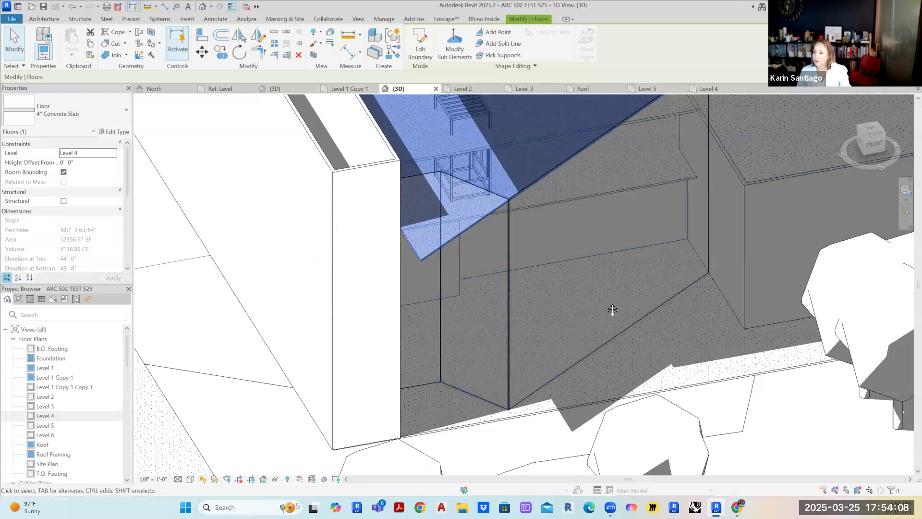
middle_click_drag(613, 310, 523, 276)
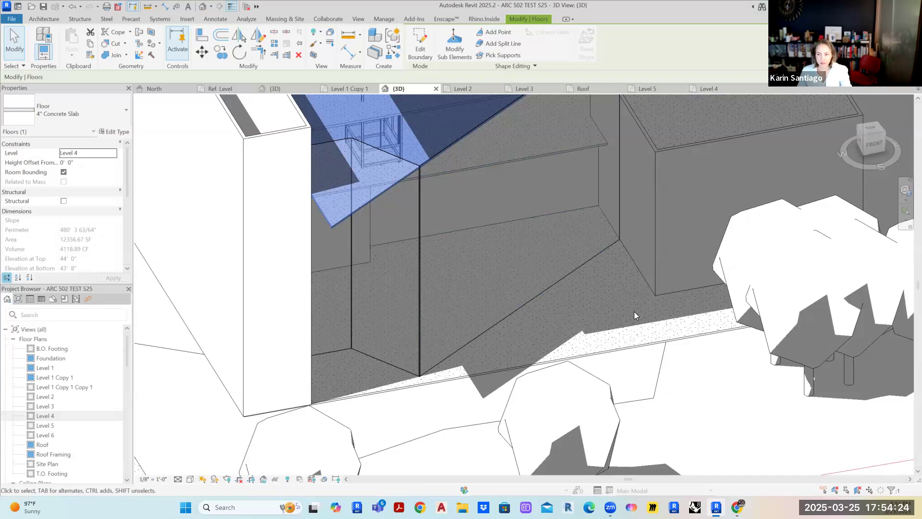
scroll(634, 299, "down", 1)
middle_click_drag(620, 253, 528, 395)
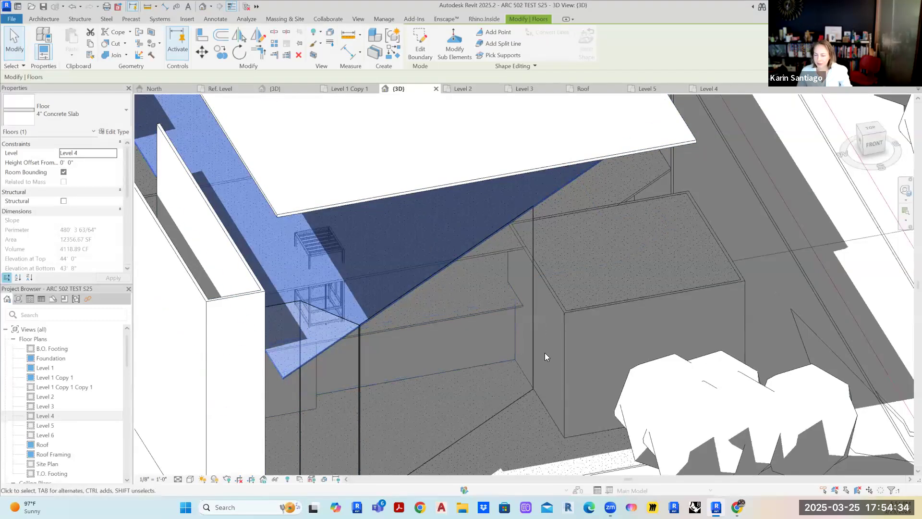
key("Escape")
middle_click_drag(468, 431, 401, 348)
left_click(402, 356)
mouse_move(401, 356)
middle_mouse_down("shift")
mouse_move(381, 381)
mouse_move(417, 365)
middle_mouse_up("shift")
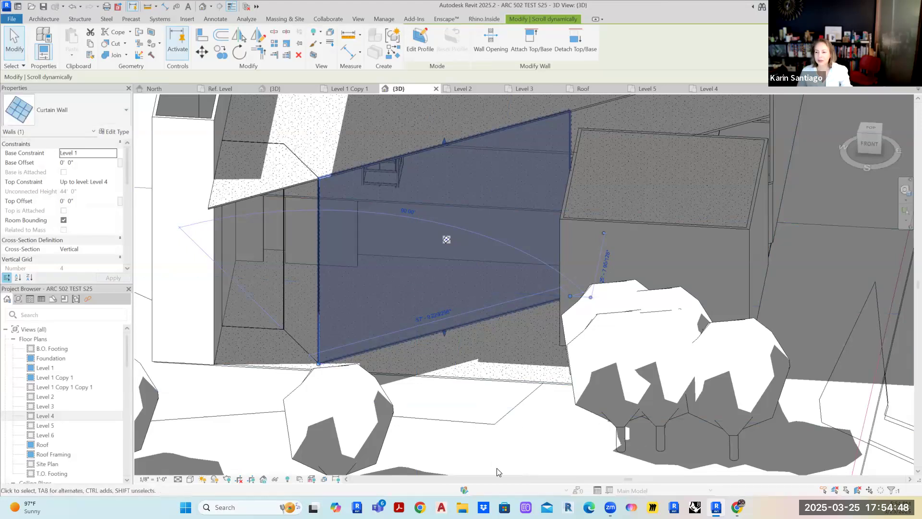
left_click(526, 443)
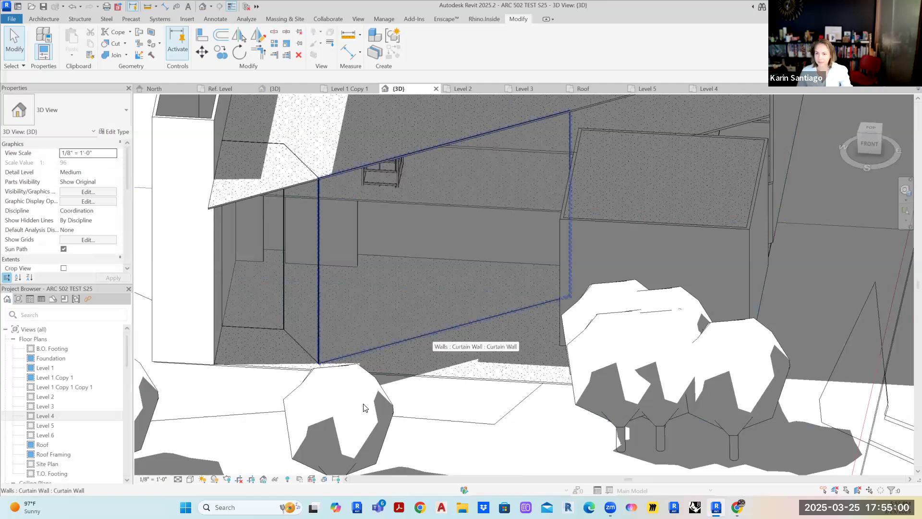
Turn off shadows in the 3D view and set its visual style to Consistent Colors.
left_click(214, 479)
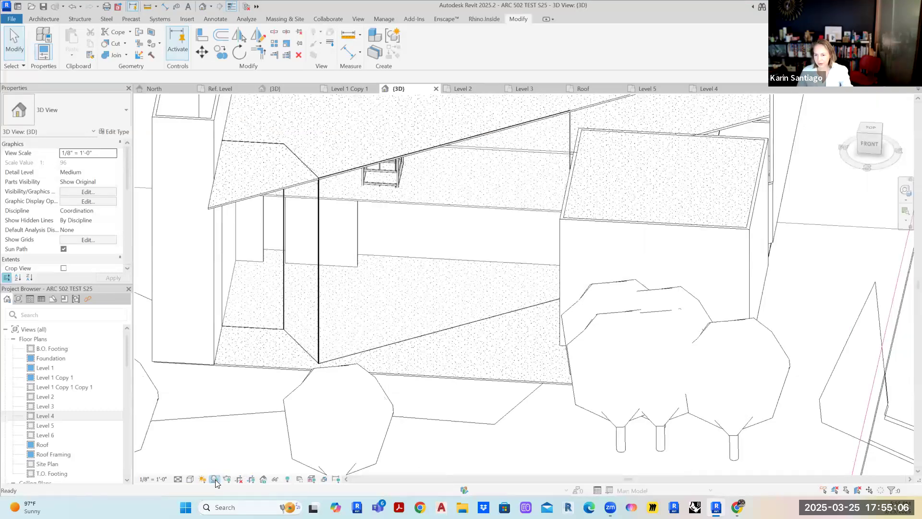
left_click(190, 479)
left_click(210, 441)
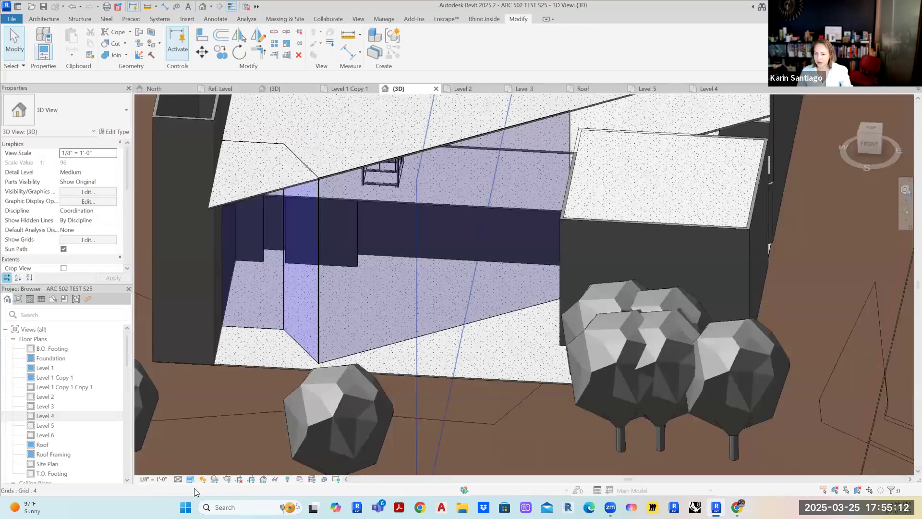
left_click(190, 480)
left_click(209, 453)
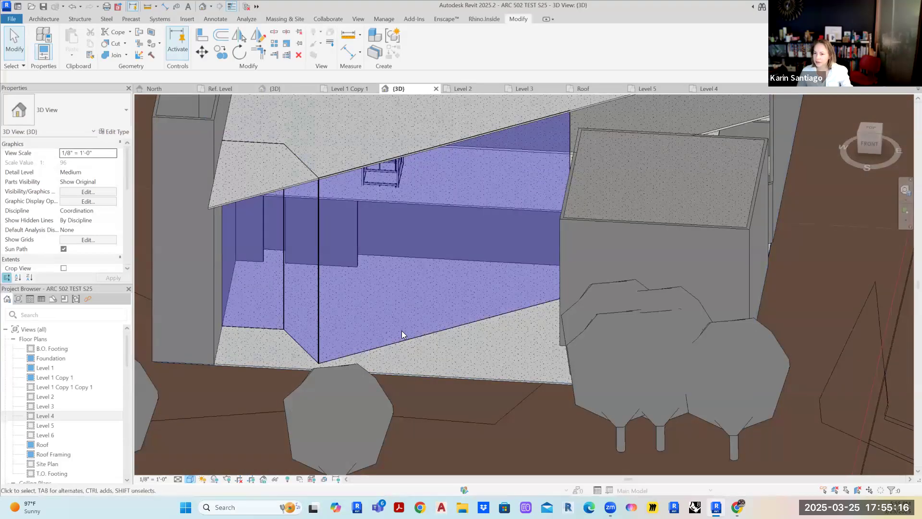
Inspect the angled front curtain wall and check the floor type of the Level 1 slab.
left_click(318, 233)
middle_click_drag(384, 311, 362, 396)
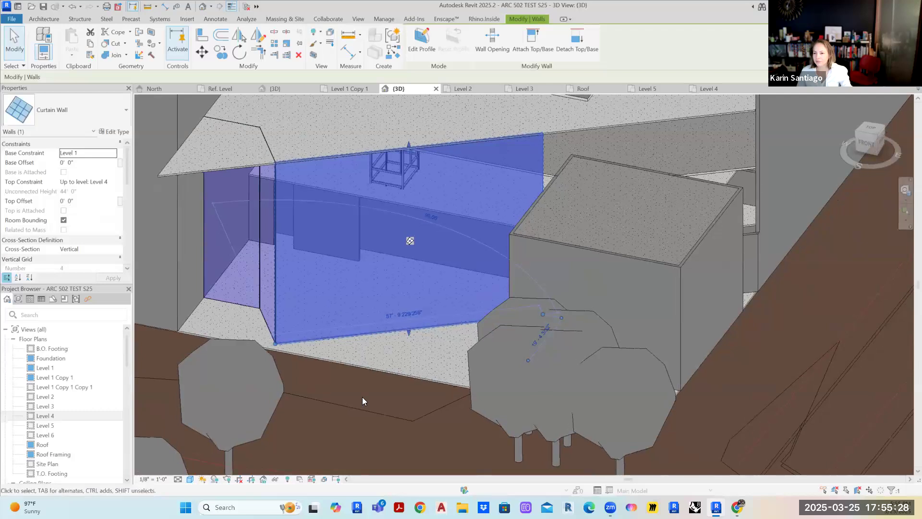
key("Escape")
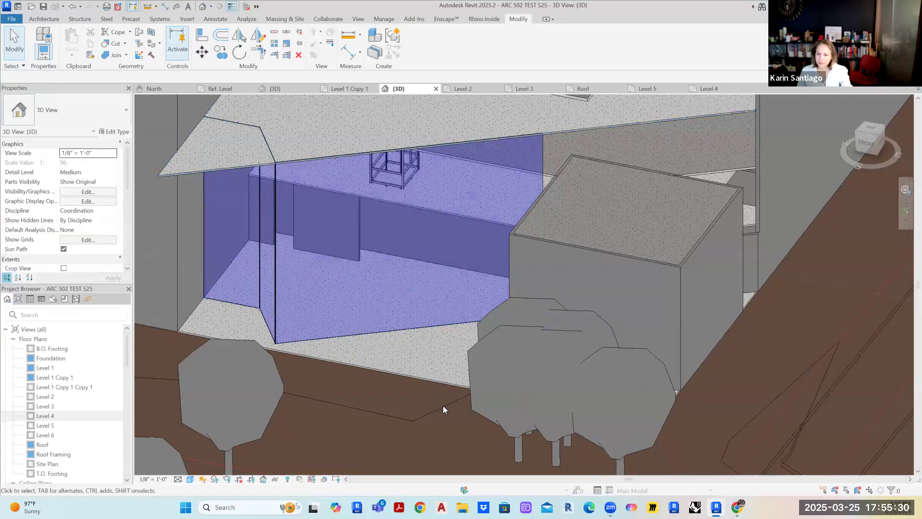
left_click(408, 376)
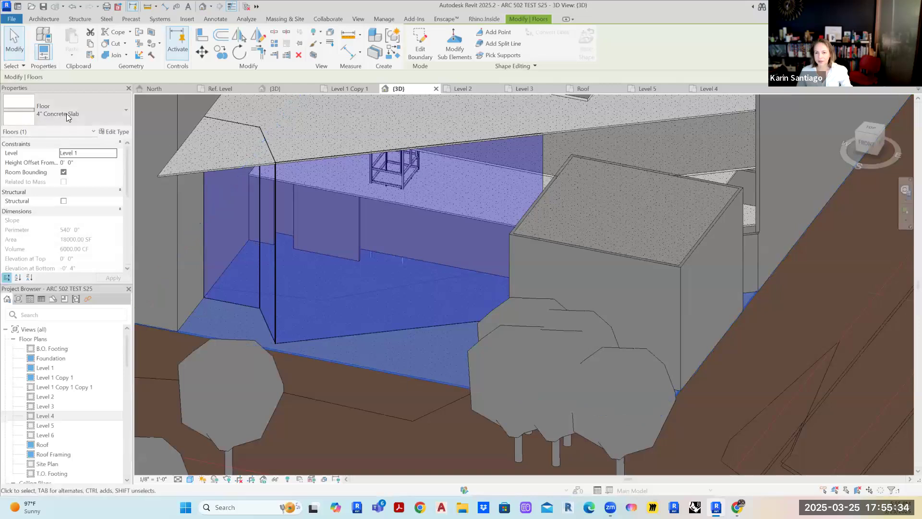
key("Escape")
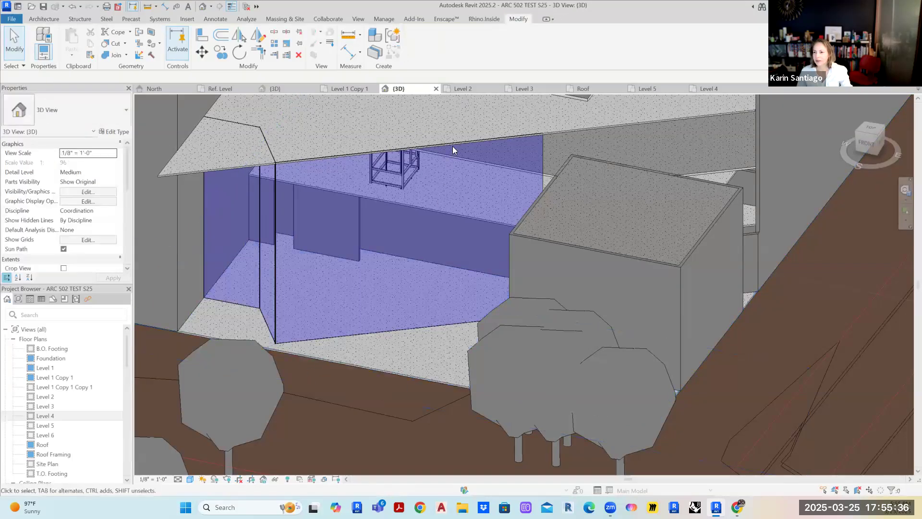
Change the Level 4 floor slab's type to LW Concrete on Metal Deck.
left_click(650, 120)
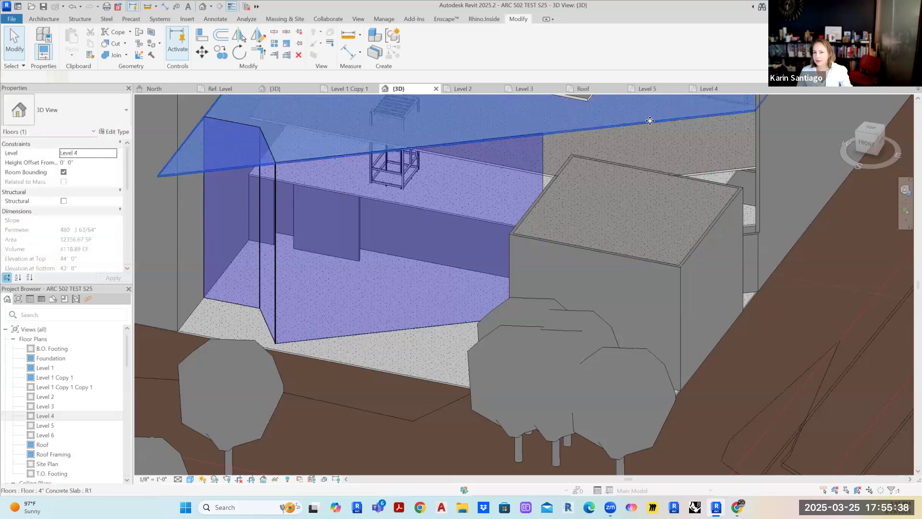
left_click(87, 113)
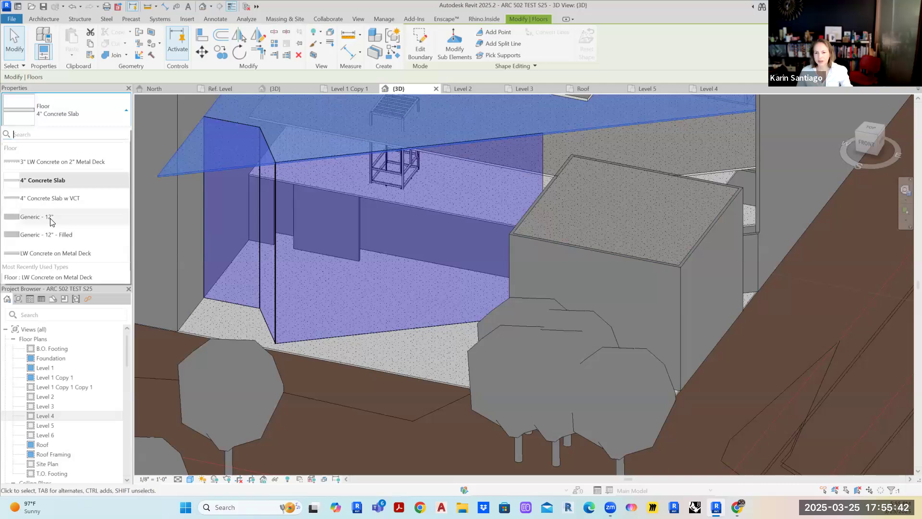
left_click(71, 255)
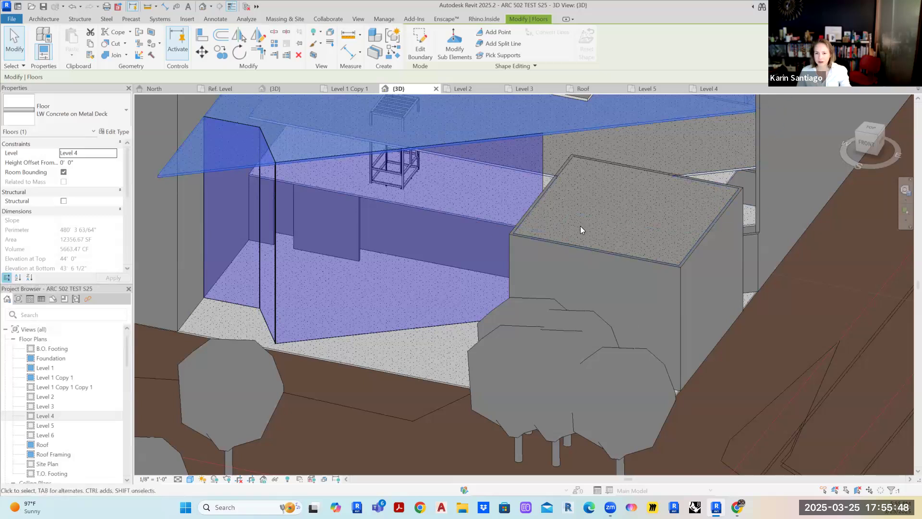
key("Escape")
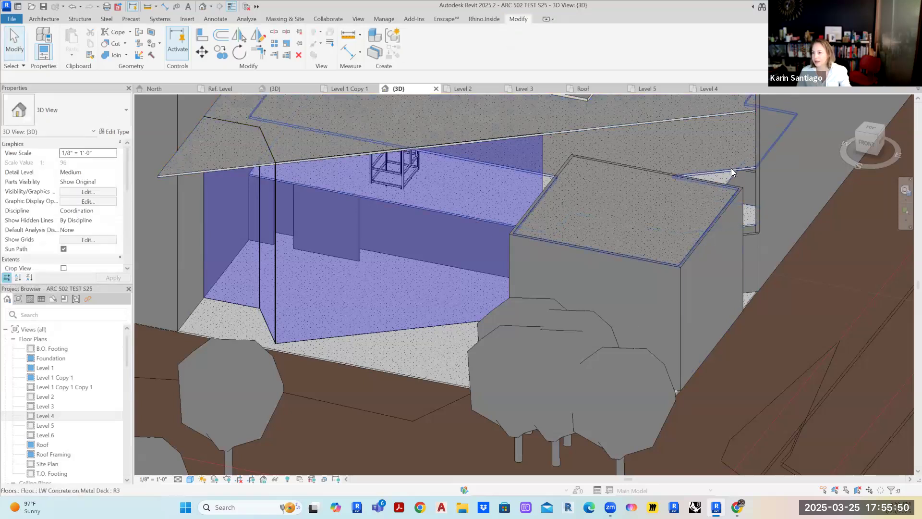
Check the floor type assigned to the Level 3 slab behind the front curtain wall.
left_click(731, 168)
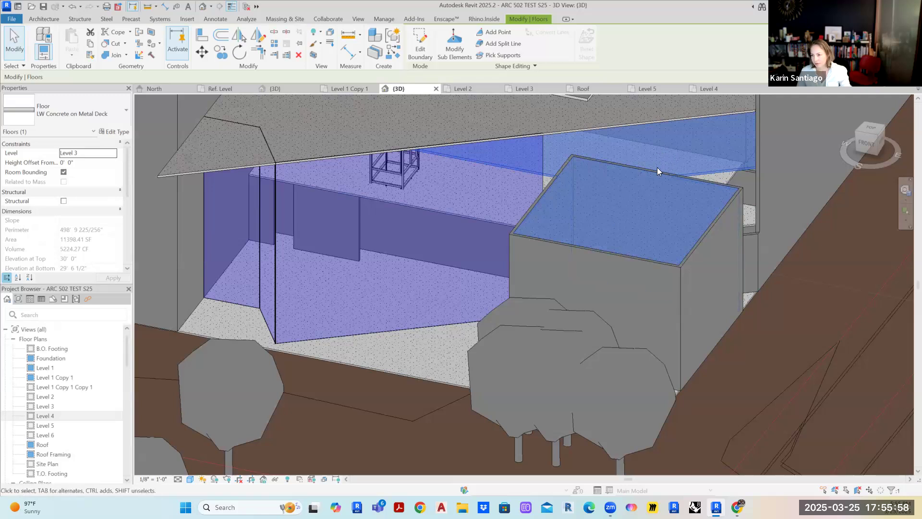
key("Escape")
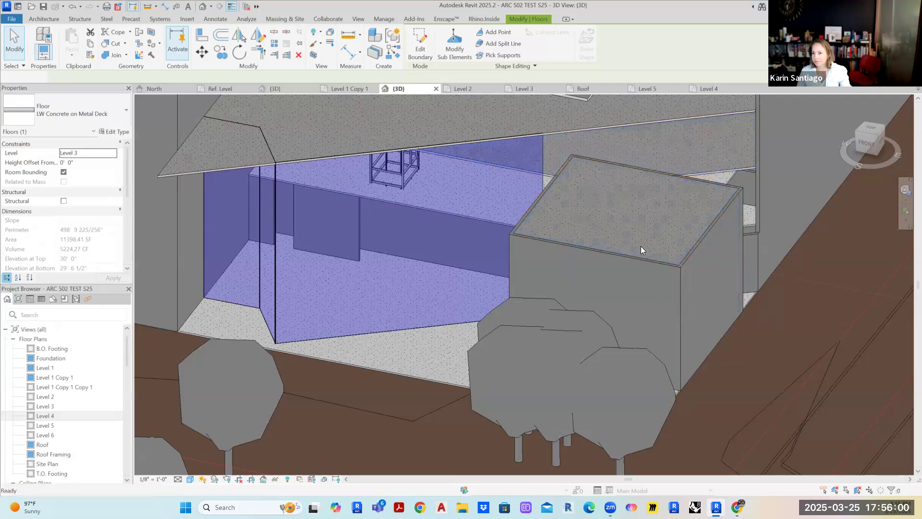
middle_click_drag(457, 320, 444, 373)
scroll(448, 333, "down", 1)
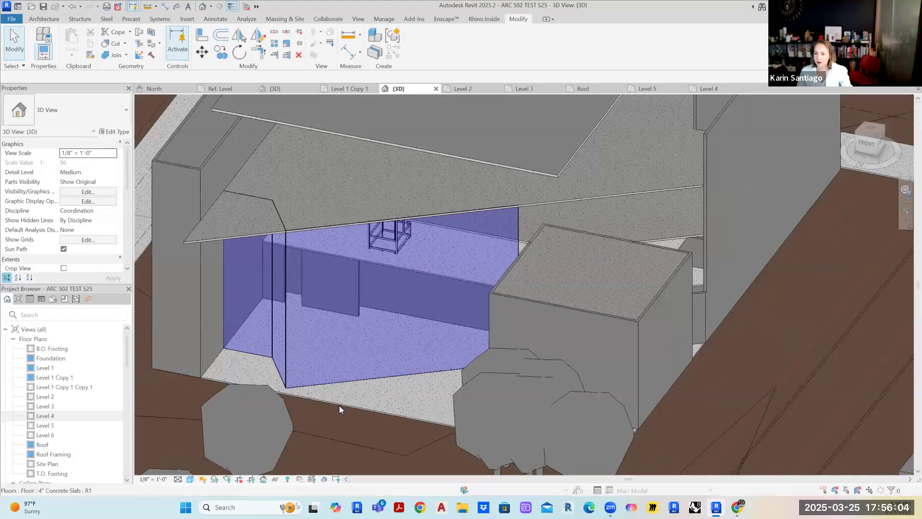
Place seven vertical curtain grid lines, about 8' apart, across all segments of the angled front curtain wall.
scroll(339, 405, "up", 3)
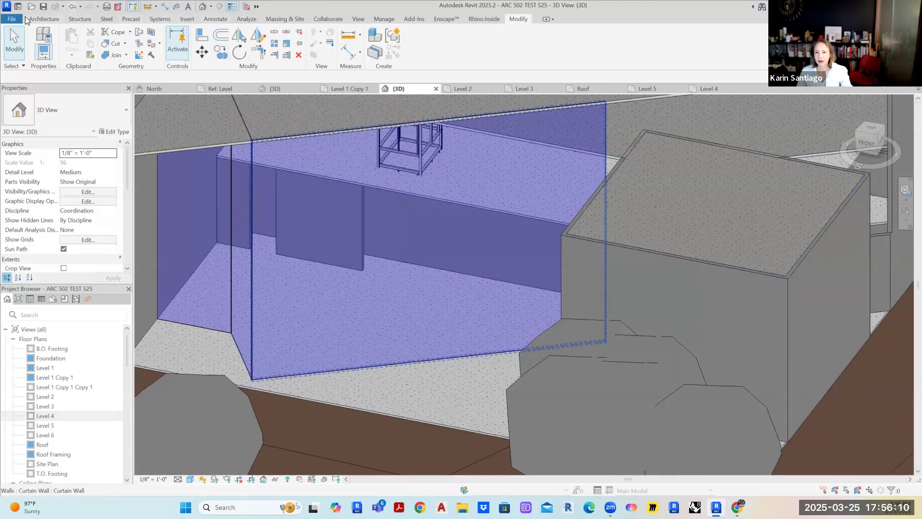
left_click(40, 21)
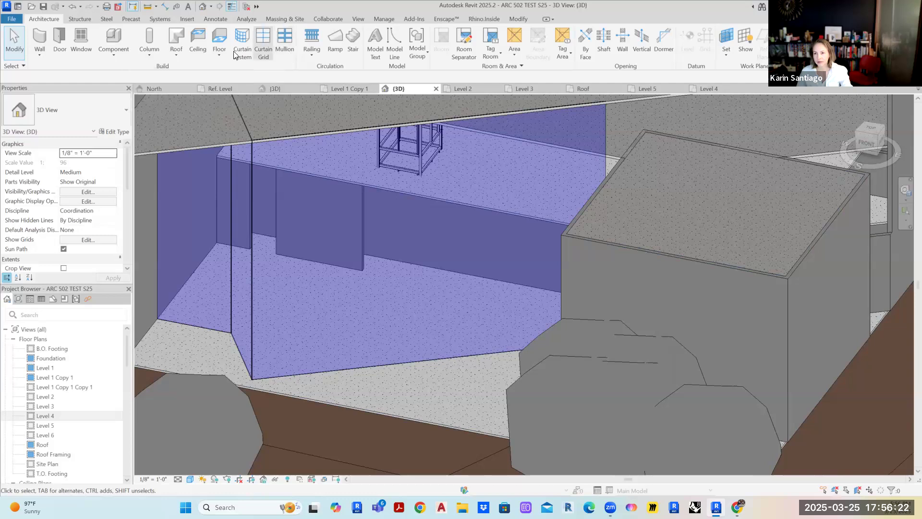
left_click(259, 38)
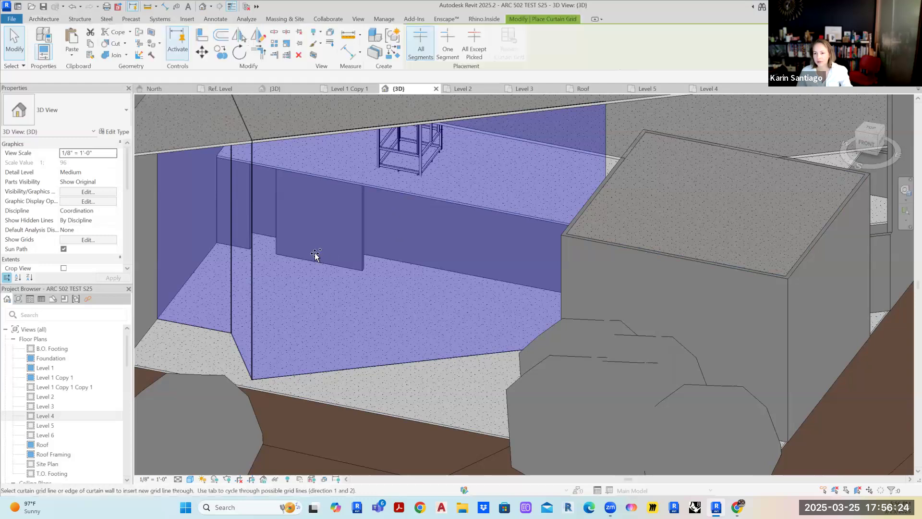
left_click(301, 376)
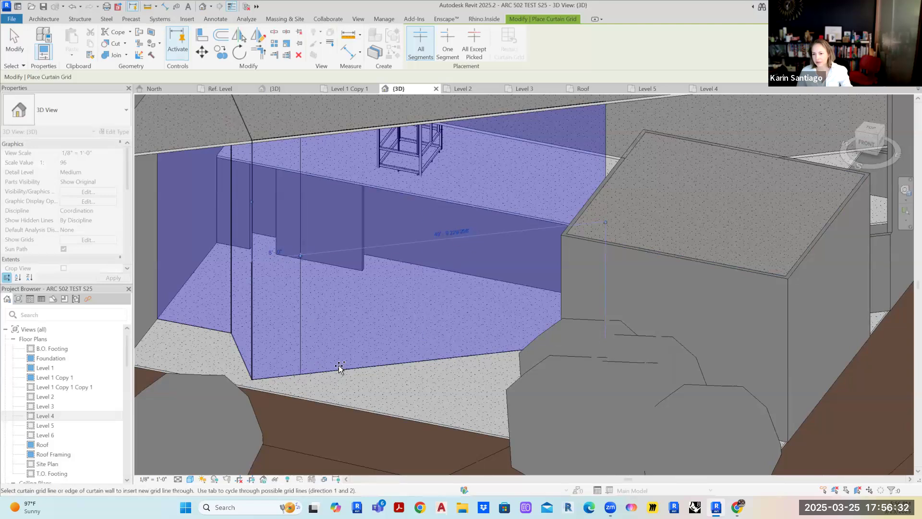
left_click(351, 371)
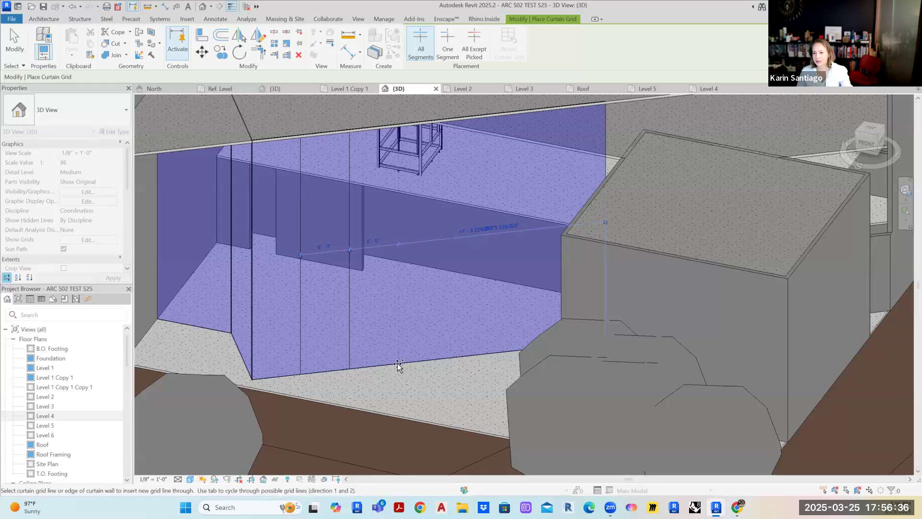
left_click(399, 366)
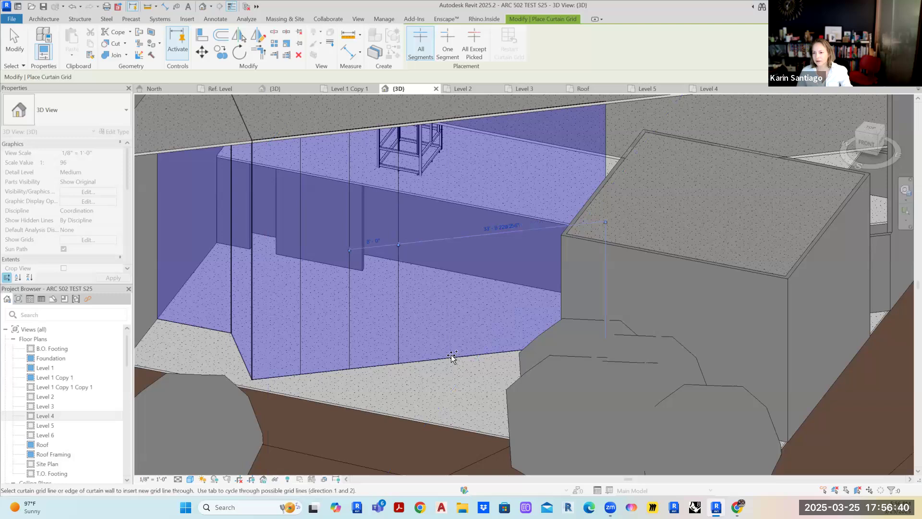
left_click(450, 358)
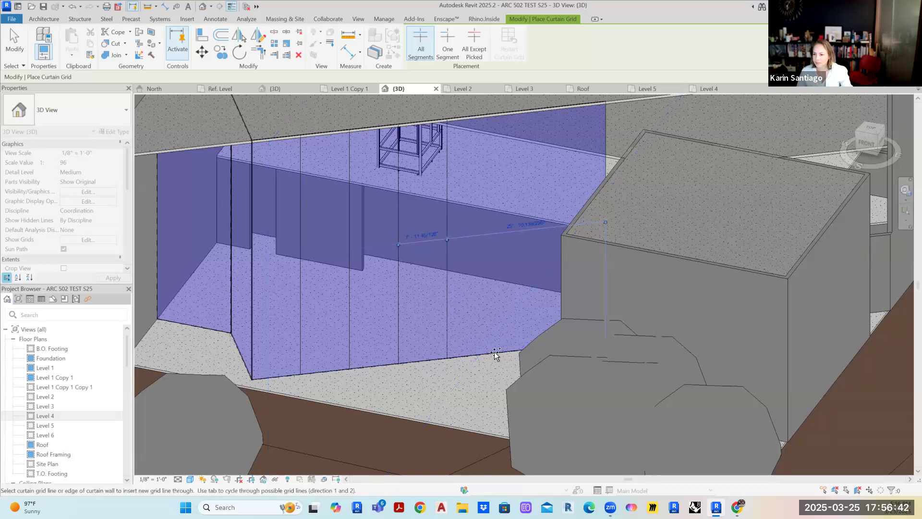
left_click(493, 356)
left_click(528, 342)
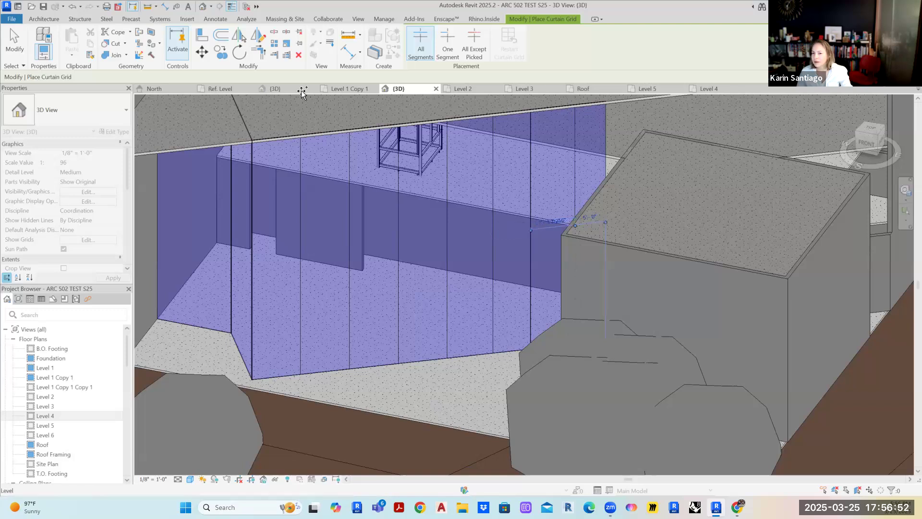
left_click(11, 44)
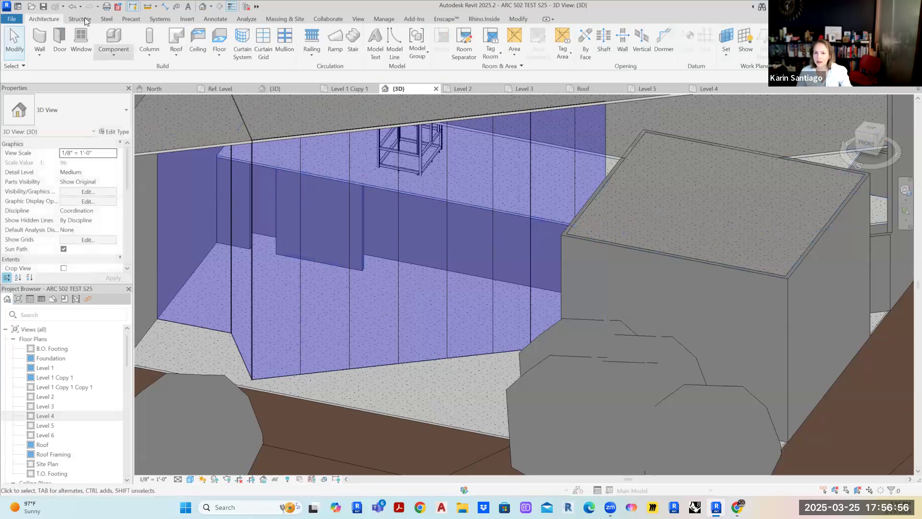
left_click(166, 7)
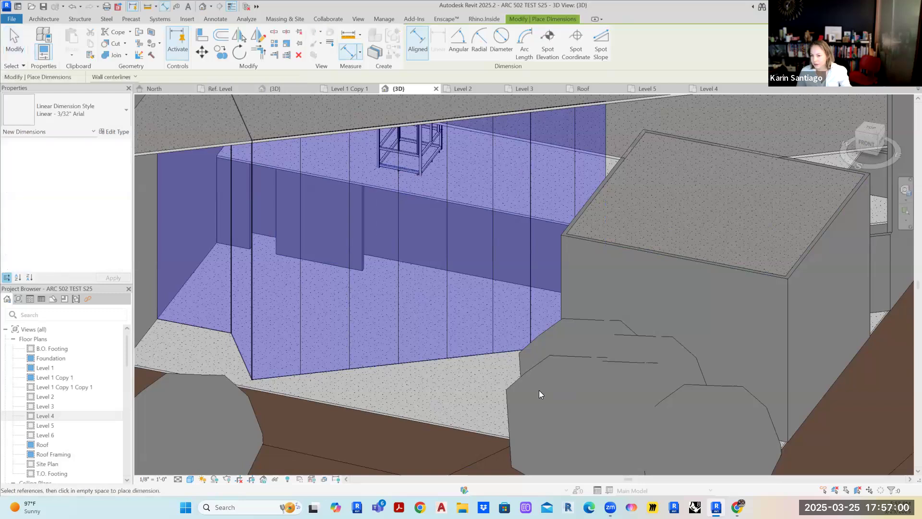
key("Escape")
key("Escape")
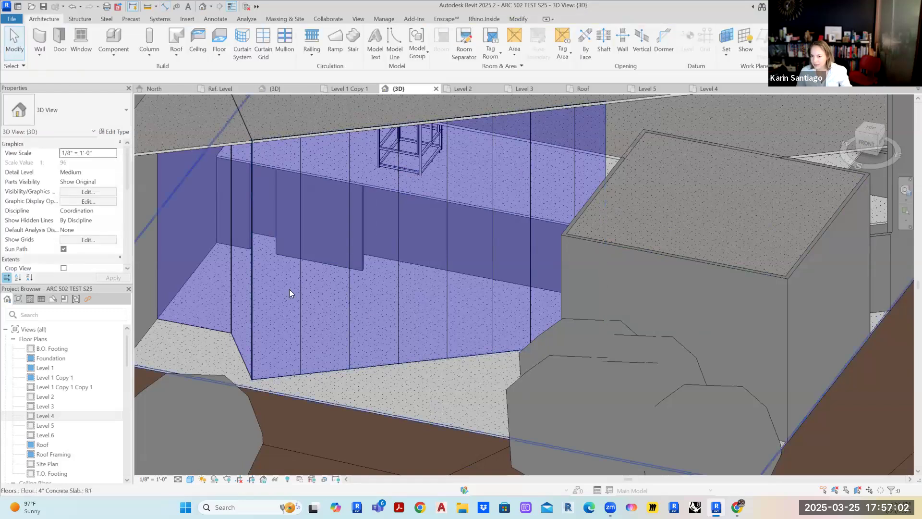
Check the spacing between the first few vertical grid lines on the front curtain wall.
left_click(301, 353)
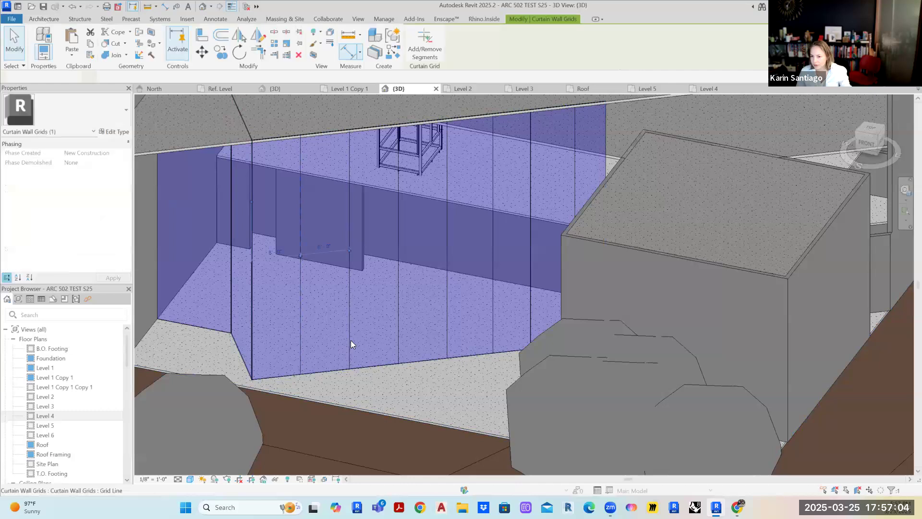
scroll(342, 273, "up", 4)
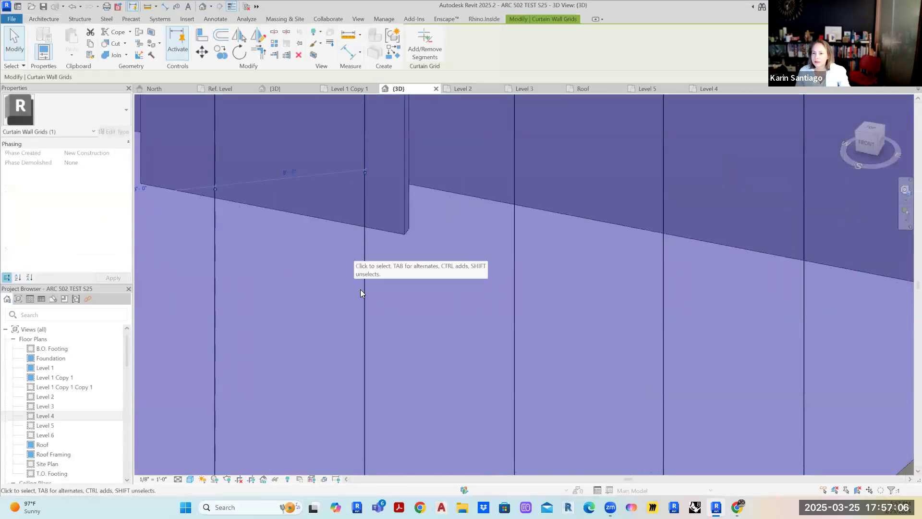
key("Escape")
left_click(365, 287)
left_click(514, 208)
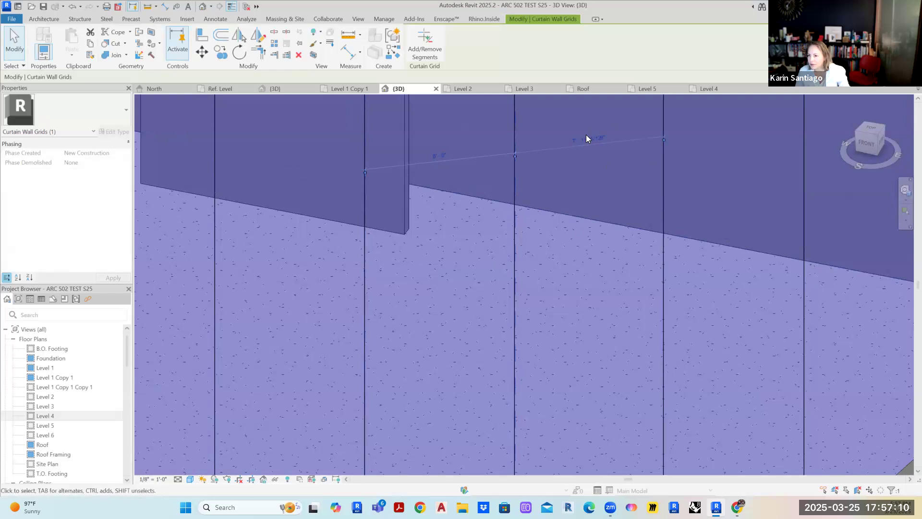
key("Escape")
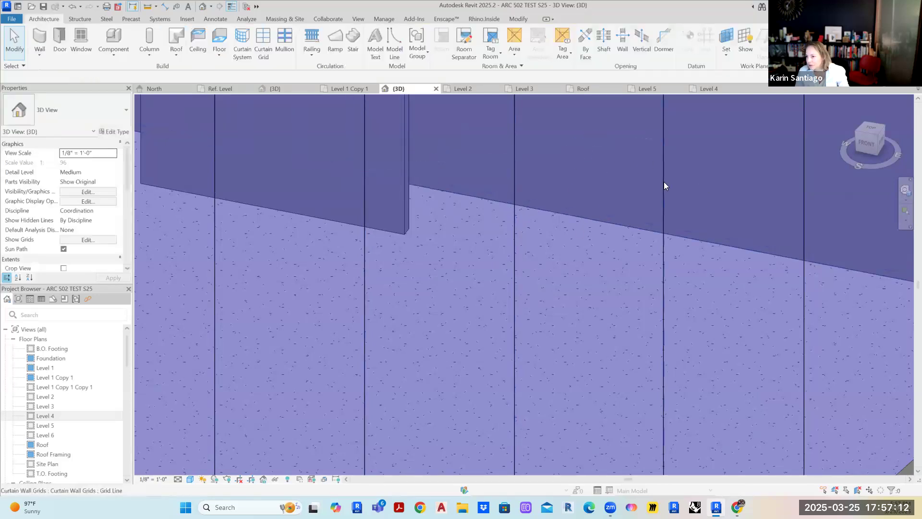
left_click(664, 186)
left_click(585, 139)
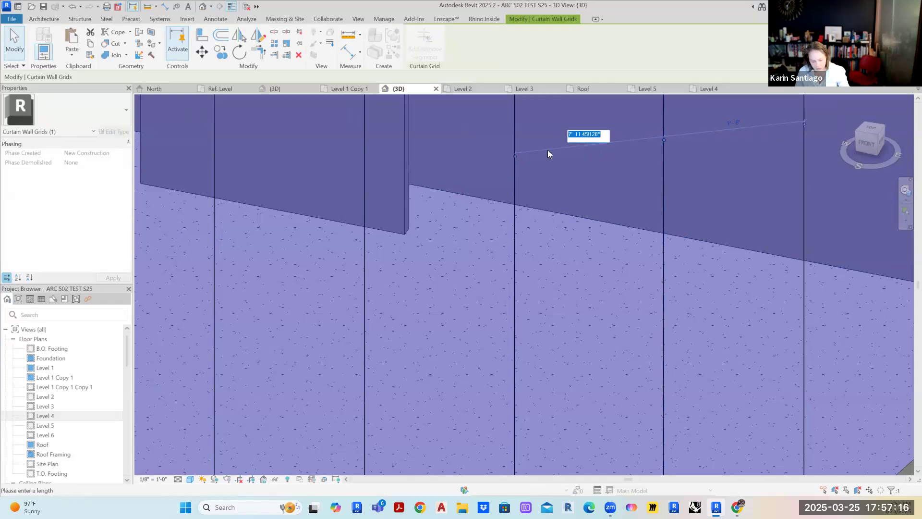
key("Escape")
key("Escape")
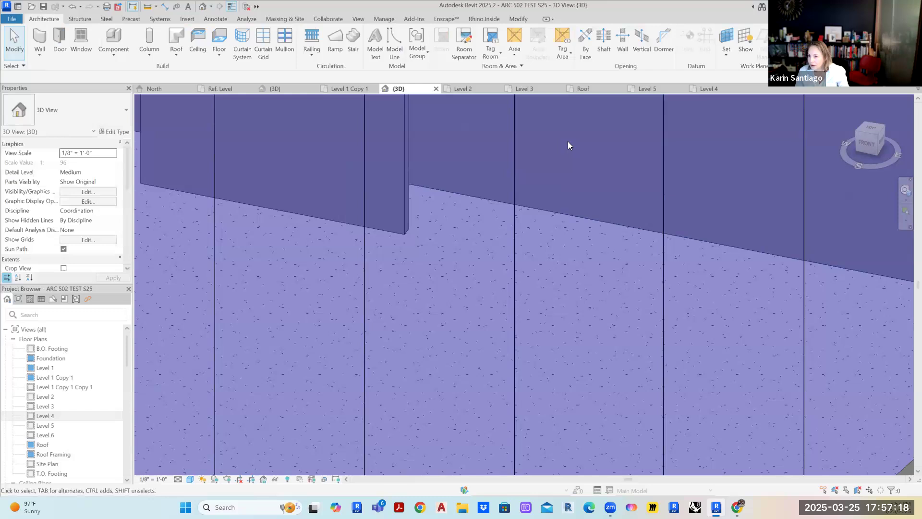
Set the fourth and fifth vertical grid lines of the front curtain wall each 8' from the preceding line.
left_click(663, 186)
left_click(593, 137)
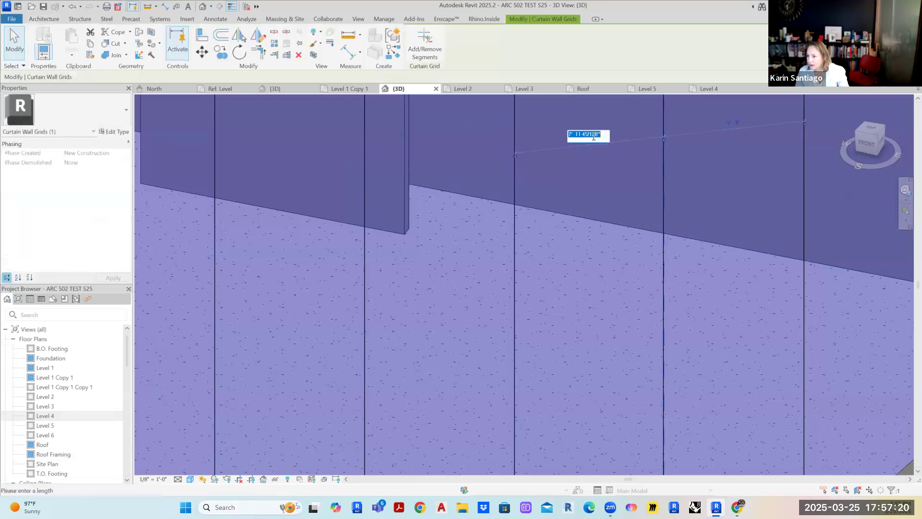
type("8")
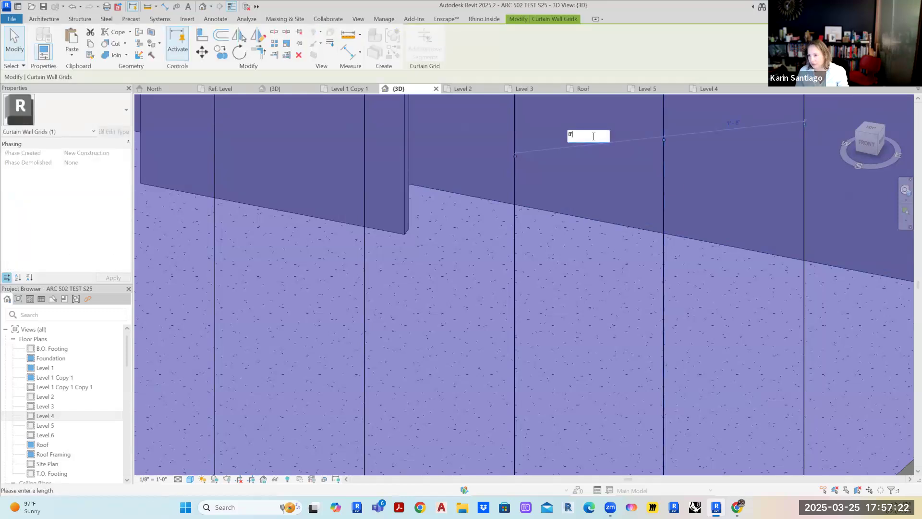
key("Return")
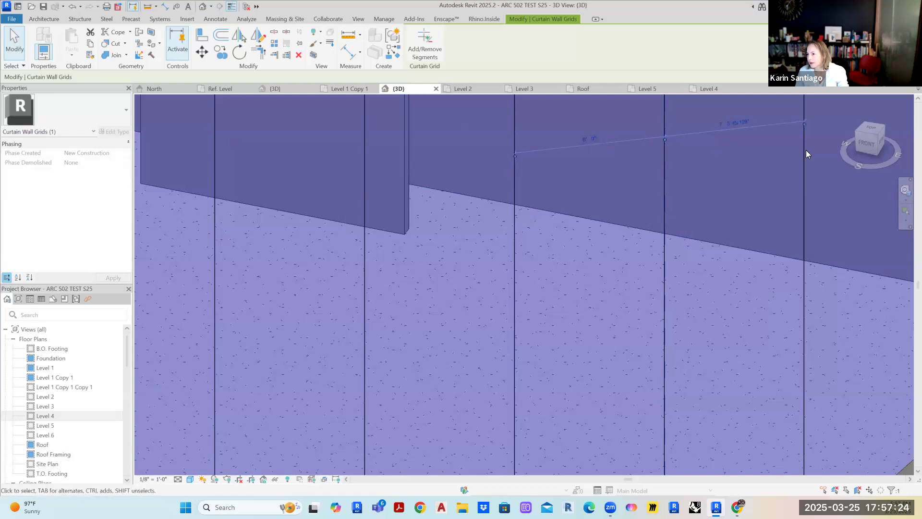
left_click(805, 154)
left_click(735, 118)
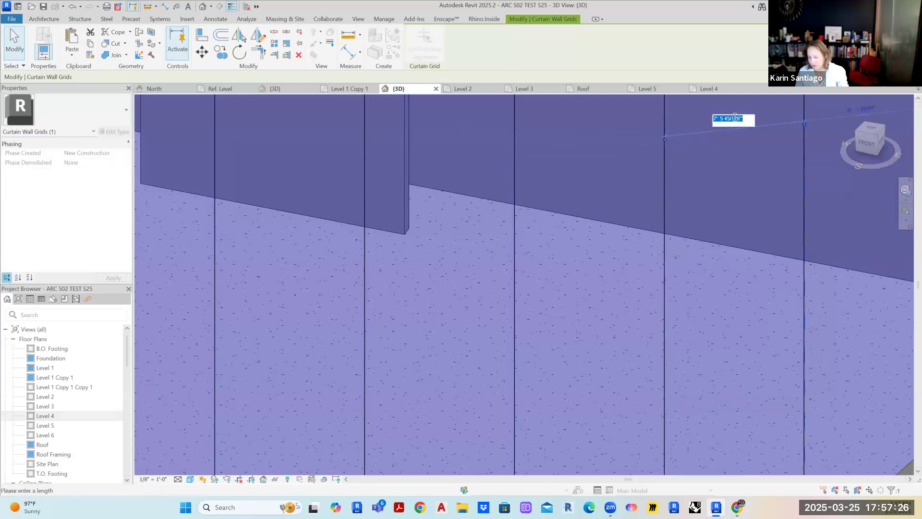
type("8")
key("Return")
Set the sixth and seventh vertical grid lines, near the projecting volume, each 8' from the preceding line.
middle_click_drag(774, 176, 402, 246)
left_click(606, 199)
left_click(554, 172)
type("8")
key("Return")
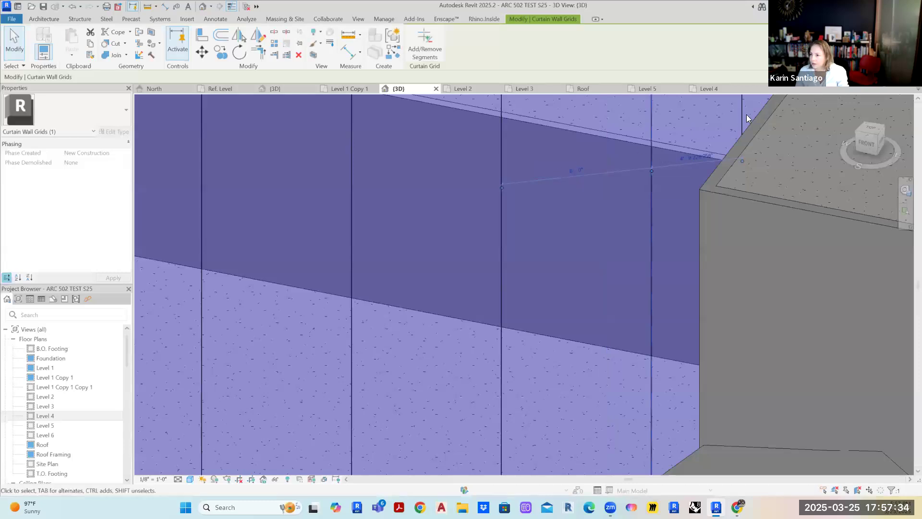
left_click(743, 116)
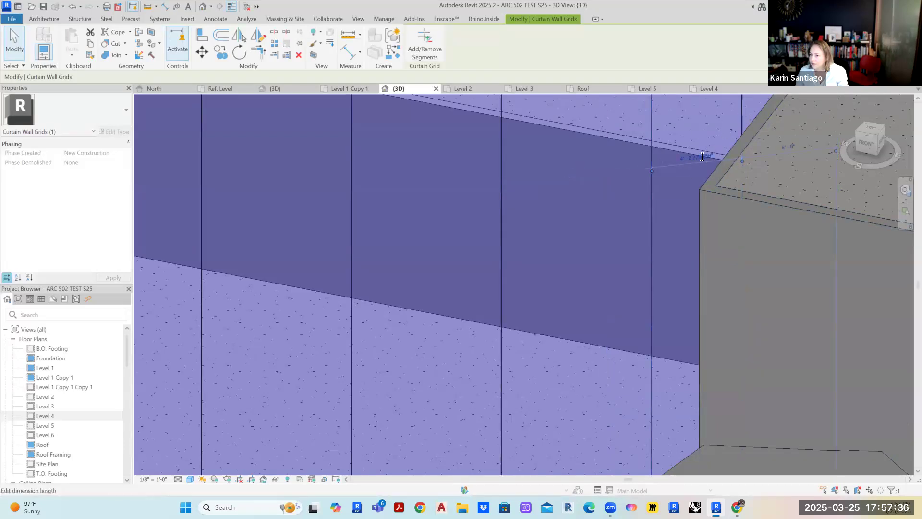
left_click(702, 156)
type("8")
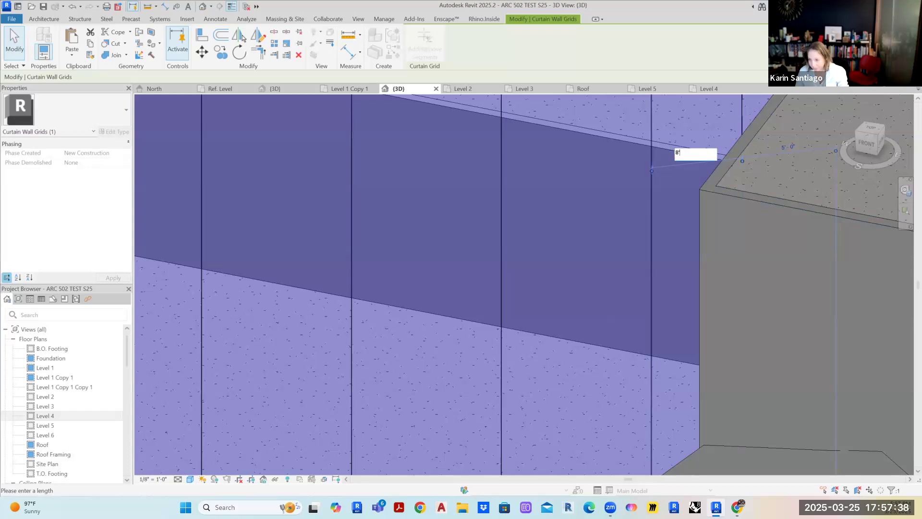
key("Return")
scroll(701, 158, "down", 3)
scroll(754, 231, "down", 3)
middle_click_drag(755, 238, 685, 345)
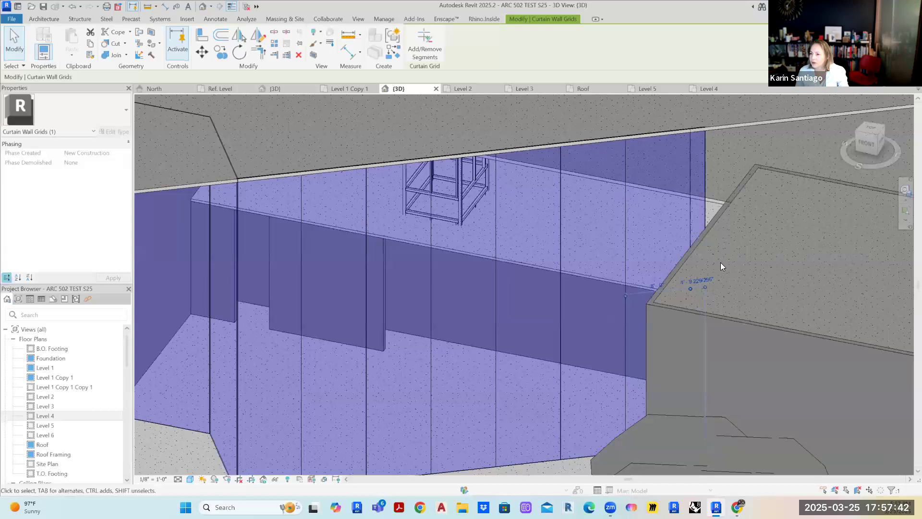
key("Escape")
scroll(565, 340, "down", 3)
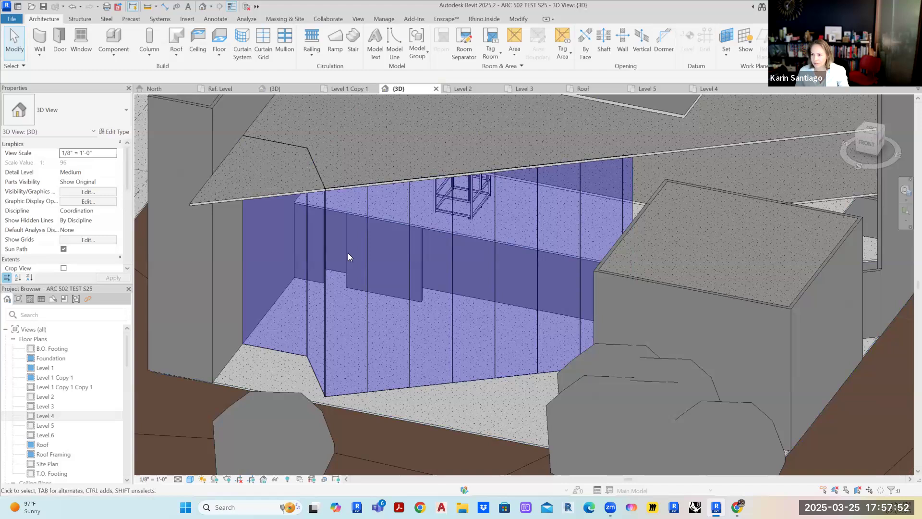
Place five horizontal curtain grid lines at different heights across all segments of the front curtain wall.
left_click(262, 40)
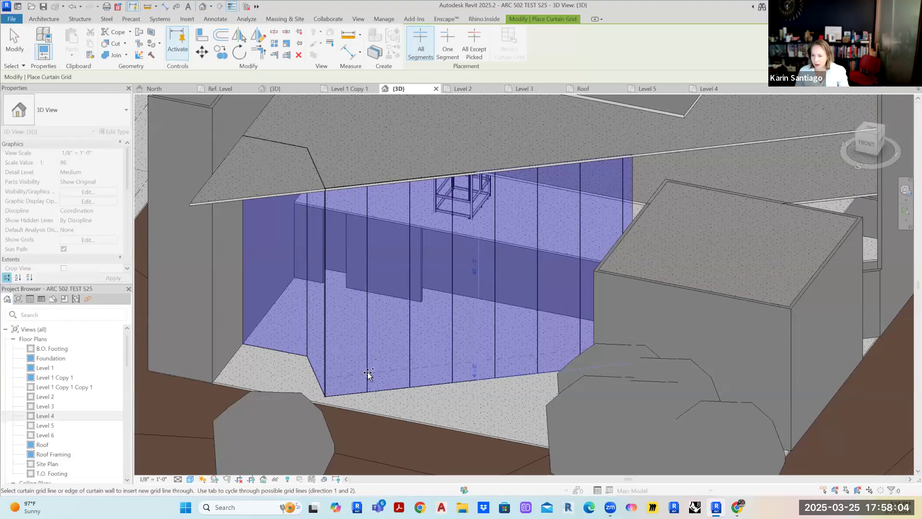
left_click(367, 374)
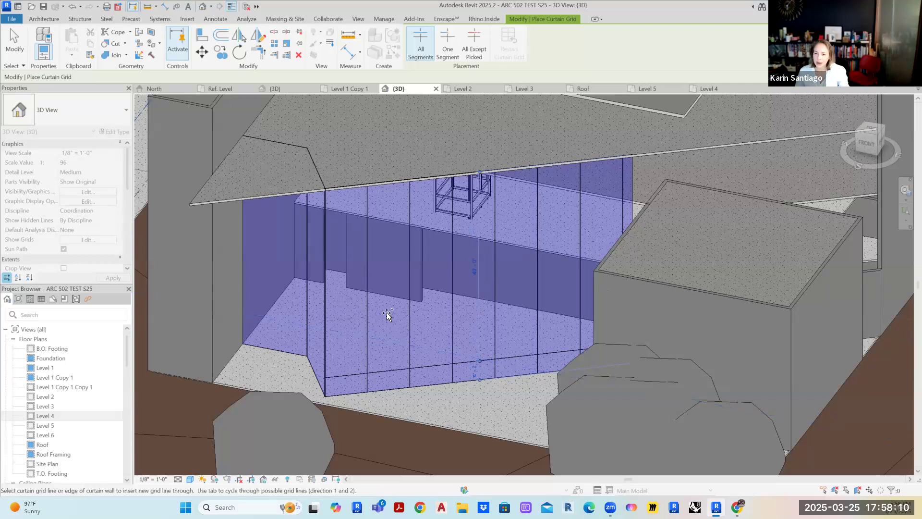
scroll(387, 315, "down", 1)
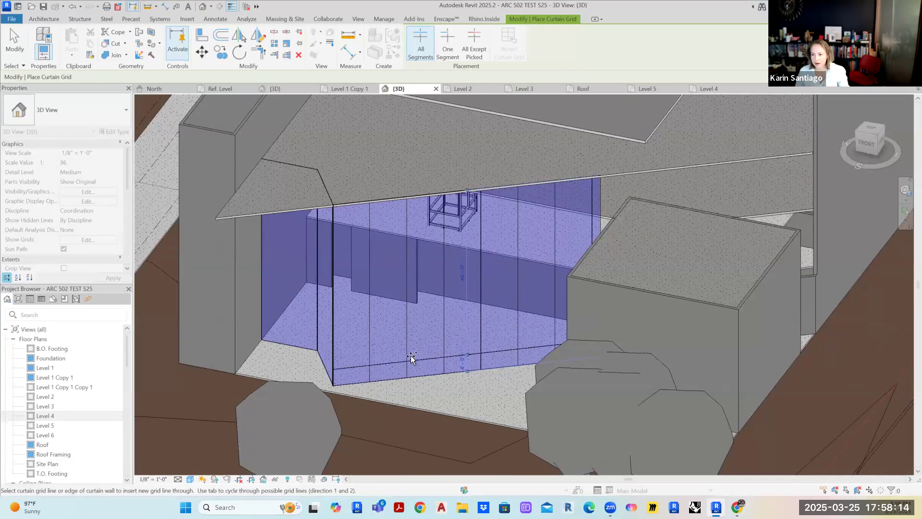
left_click(335, 338)
left_click(334, 287)
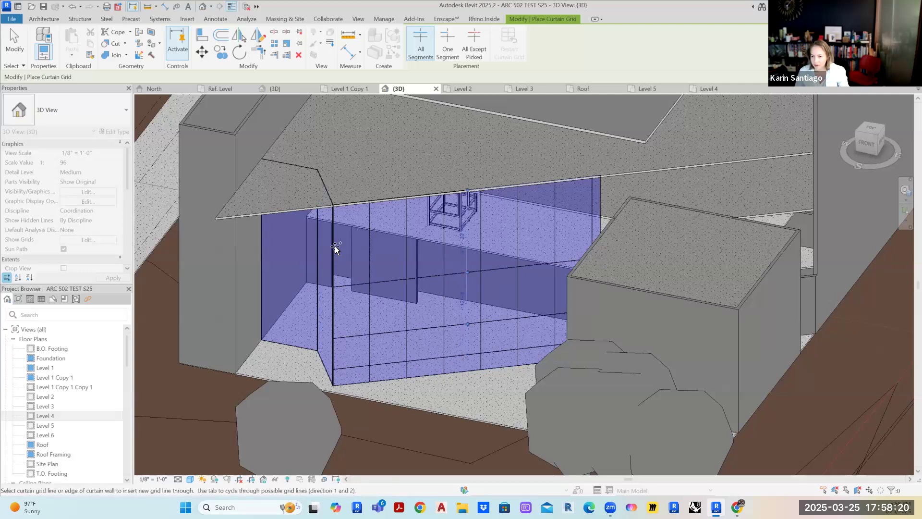
left_click(335, 247)
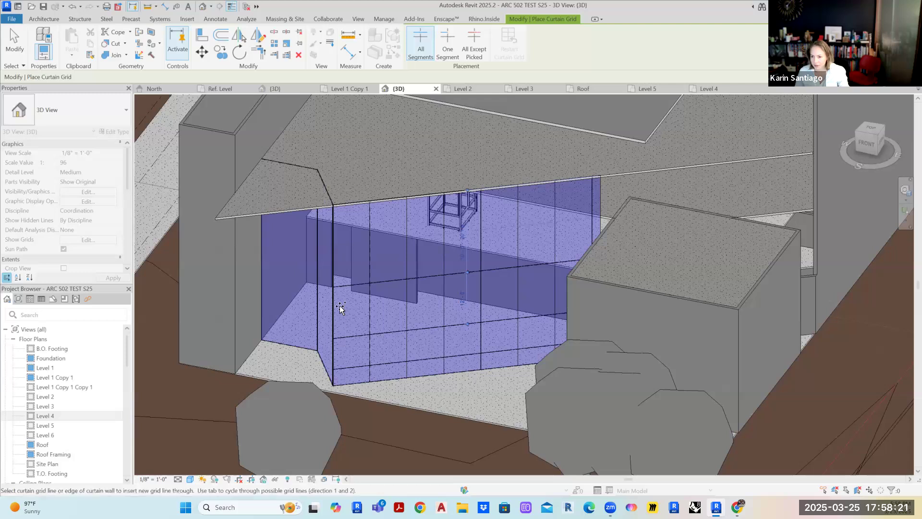
left_click(335, 346)
key("Escape")
key("Escape")
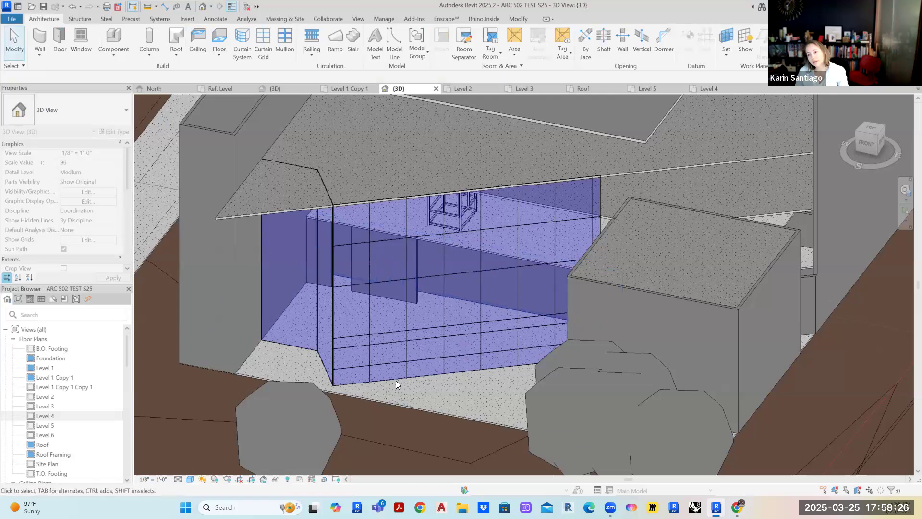
scroll(398, 379, "up", 2)
scroll(568, 369, "up", 2)
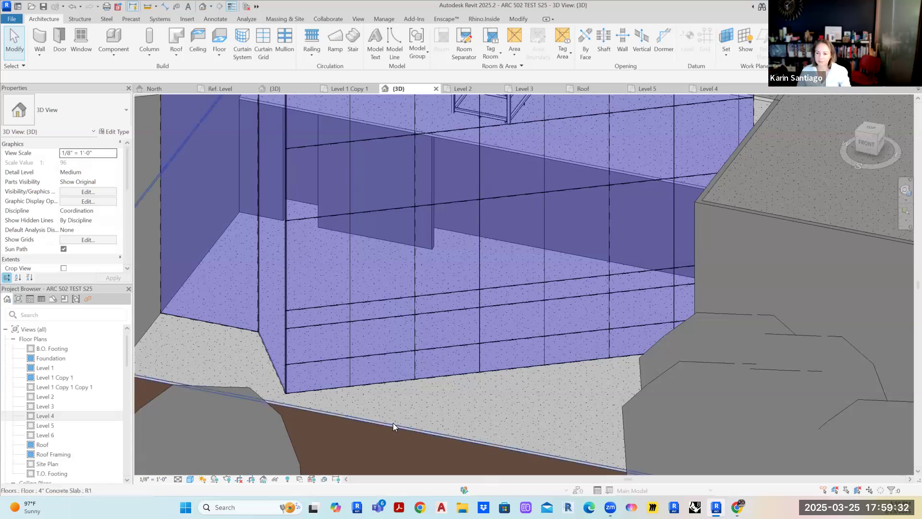
middle_click_drag(500, 380, 473, 424)
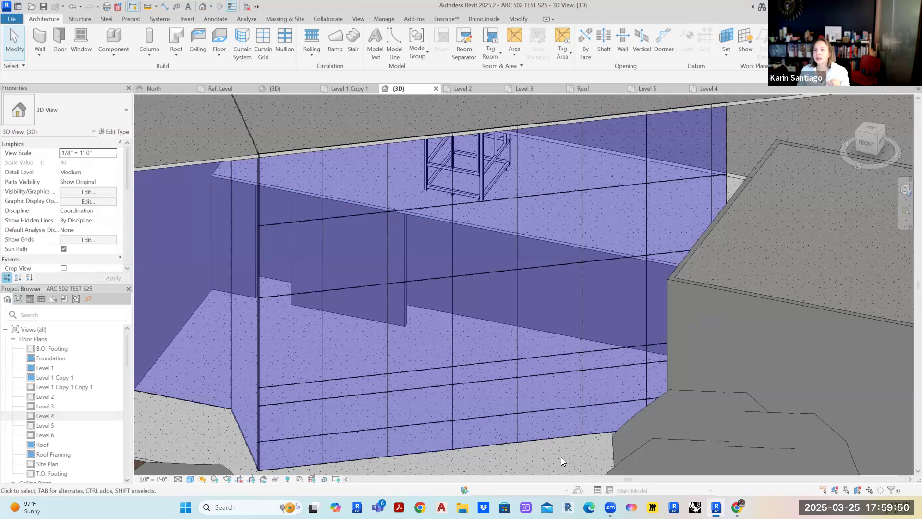
middle_click_drag(552, 428, 552, 382)
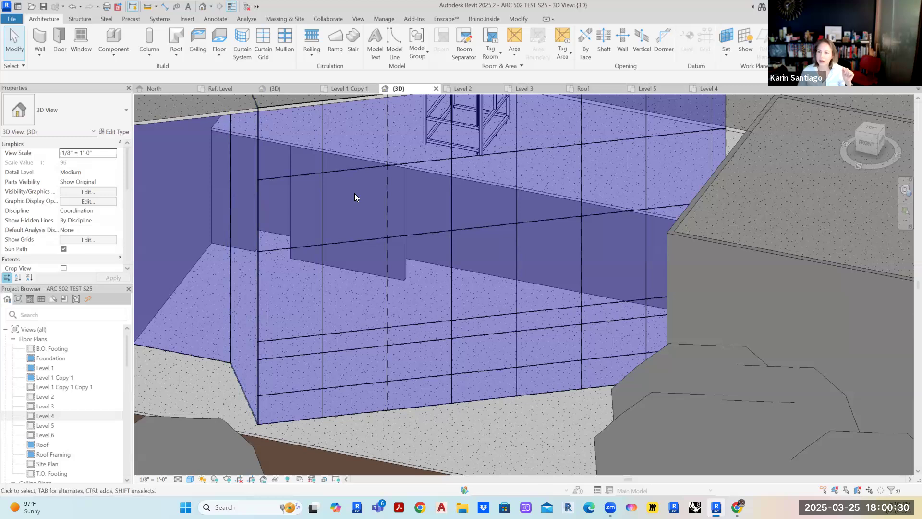
scroll(358, 192, "up", 1)
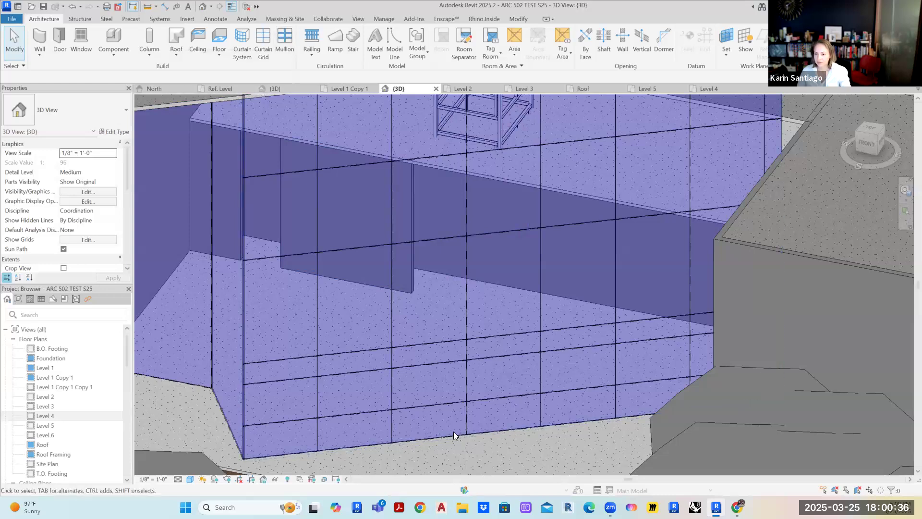
scroll(498, 407, "up", 3)
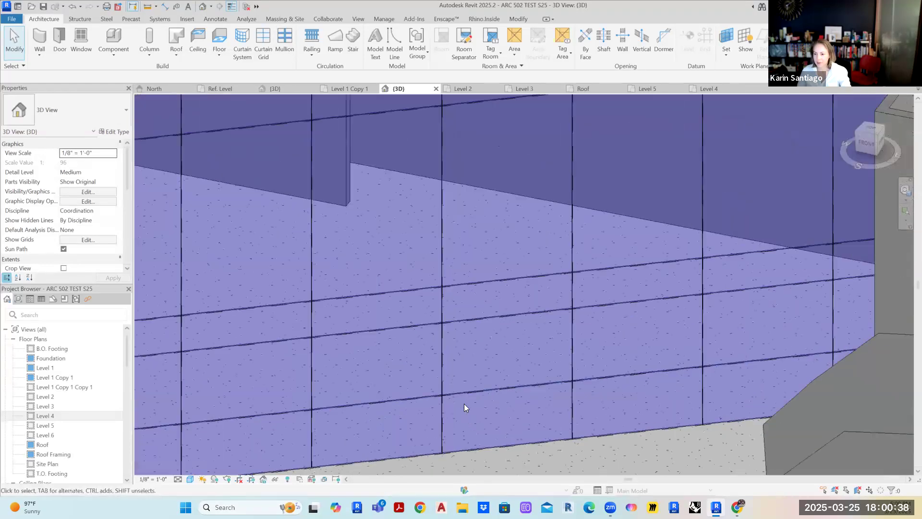
scroll(469, 389, "down", 2)
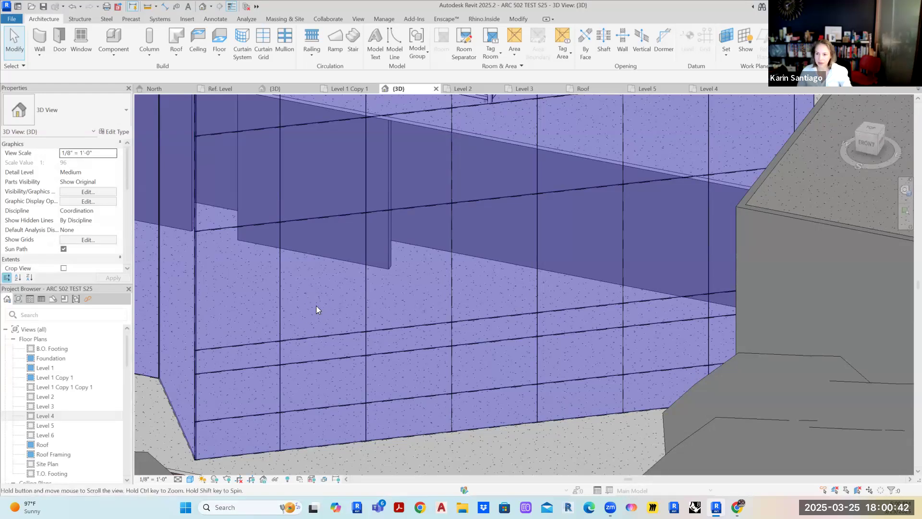
scroll(316, 307, "down", 3)
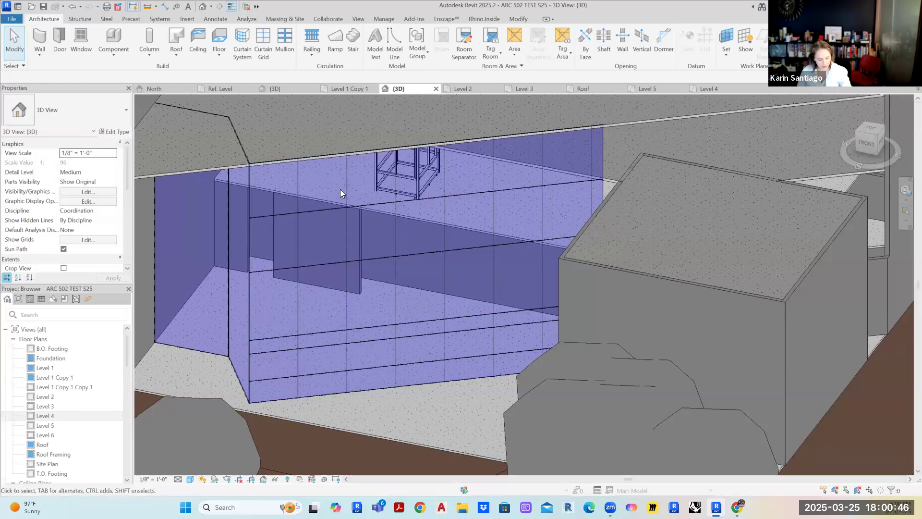
scroll(311, 178, "up", 2)
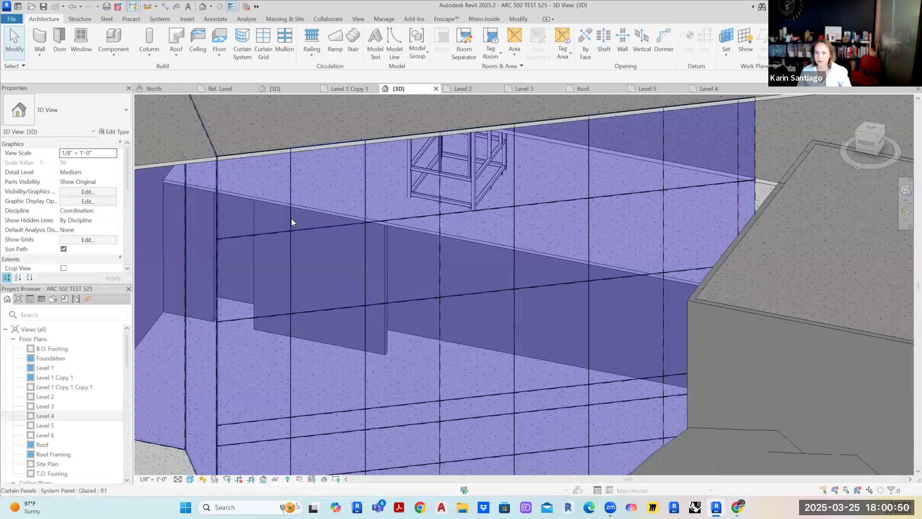
Change the top-row glazed panel in the second bay from the corner of the front curtain wall to Exterior - Brick on CMU.
left_click(291, 218)
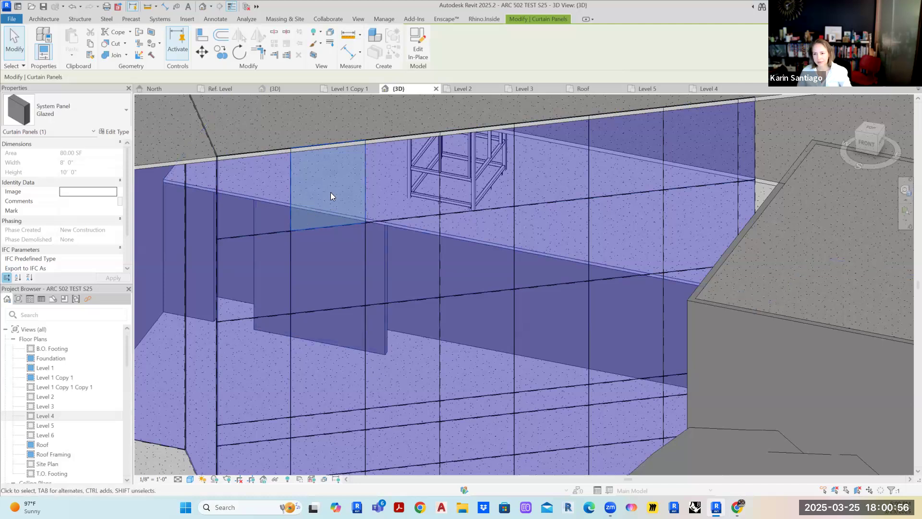
key("Escape")
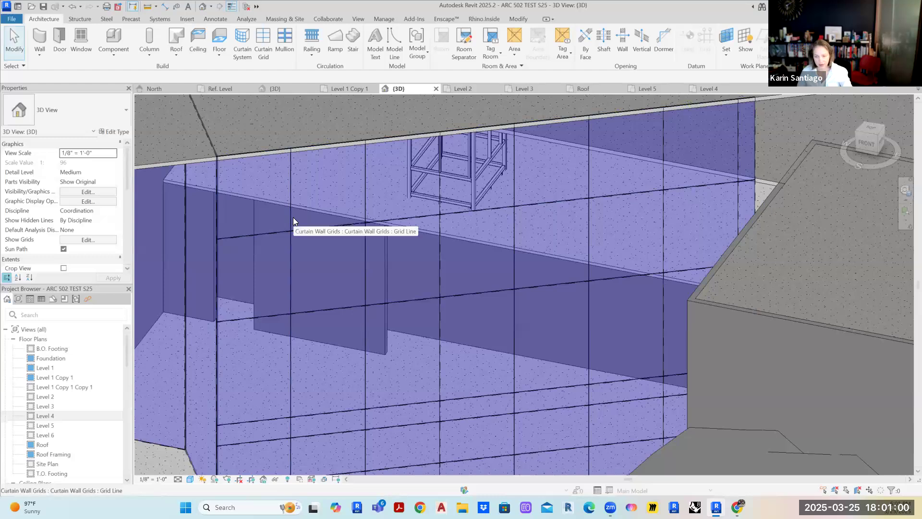
key("Tab")
key("Tab")
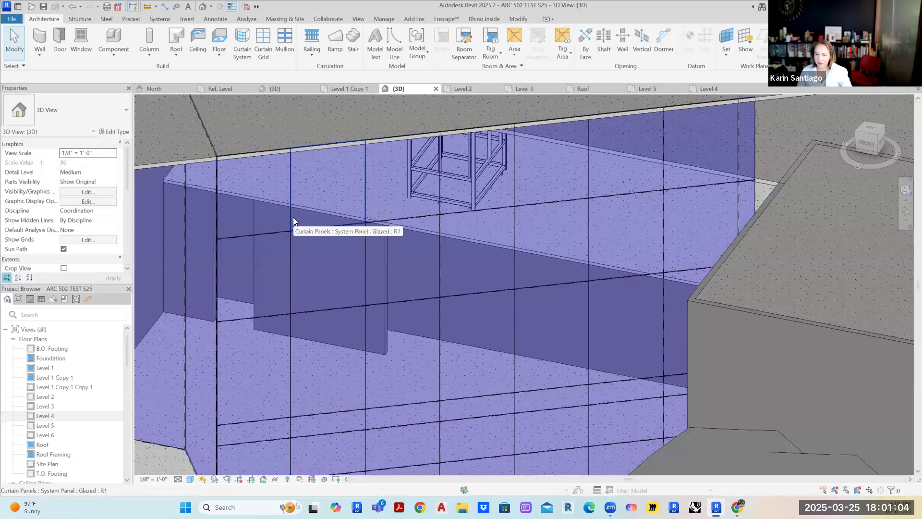
left_click(294, 219)
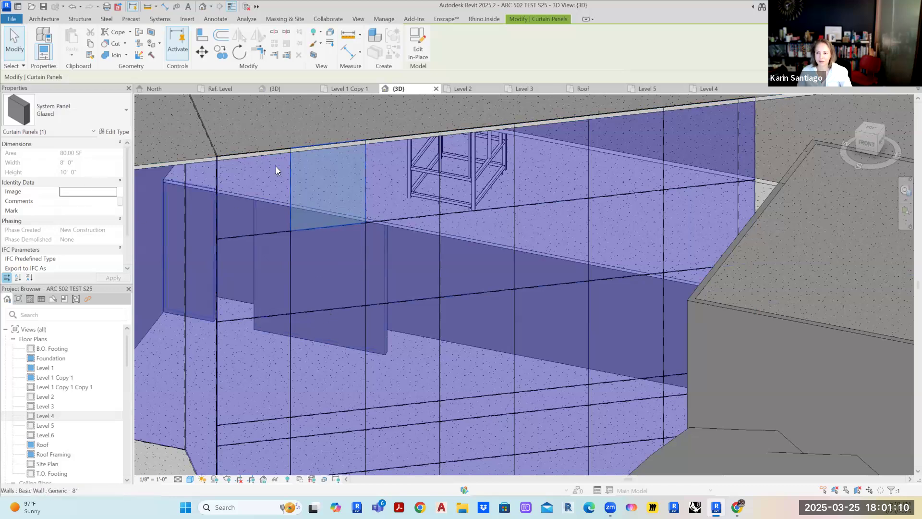
left_click(90, 114)
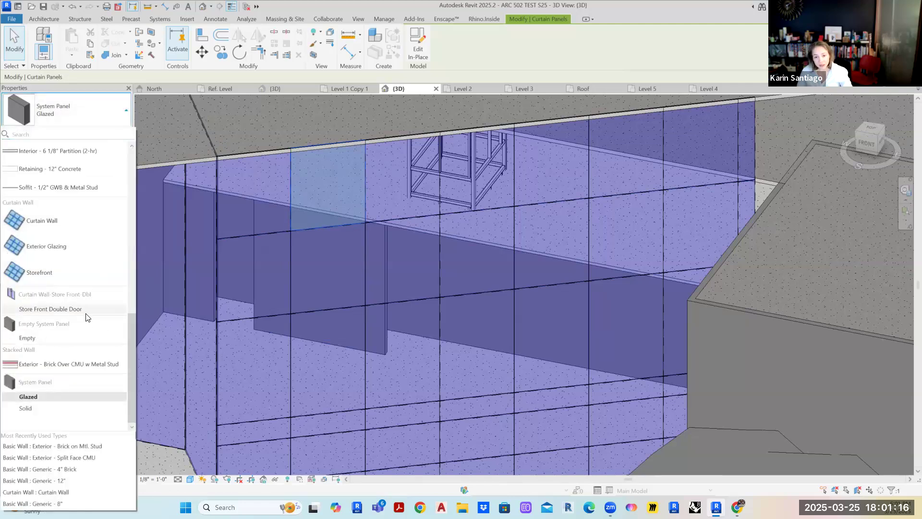
scroll(70, 343, "up", 8)
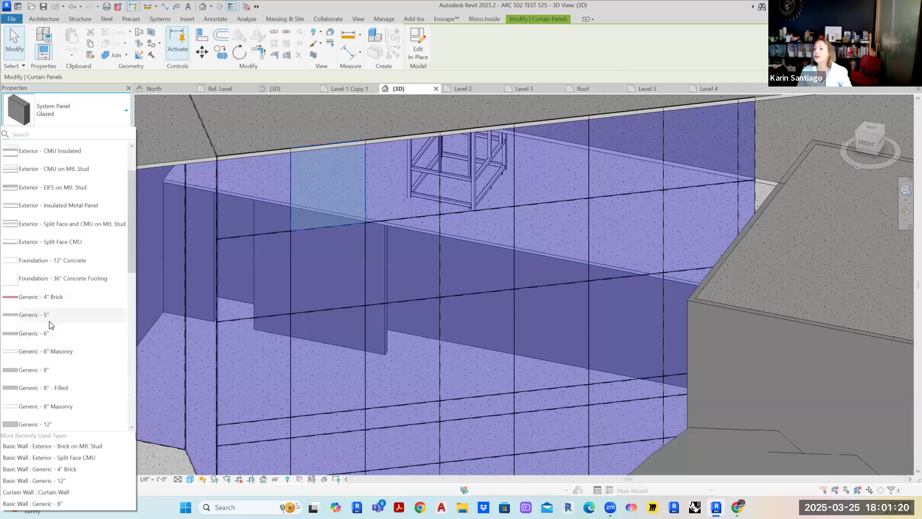
scroll(69, 344, "up", 3)
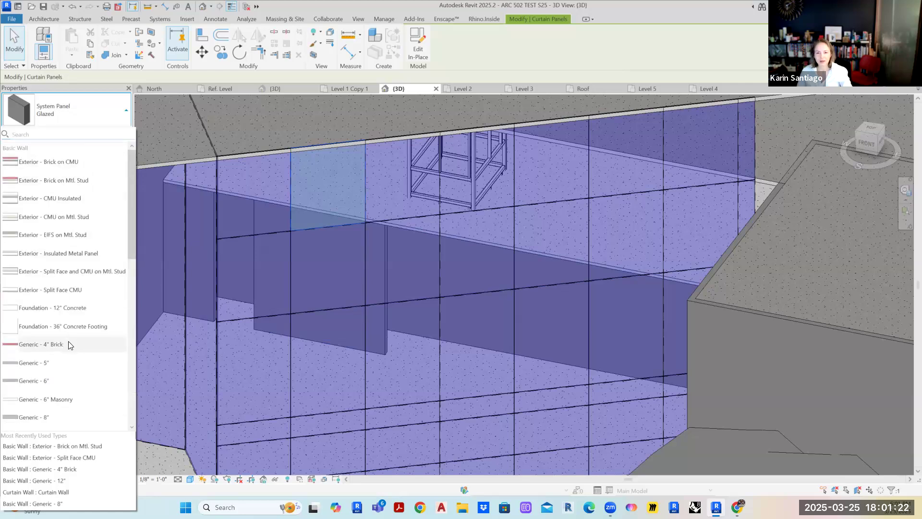
left_click(55, 165)
key("Escape")
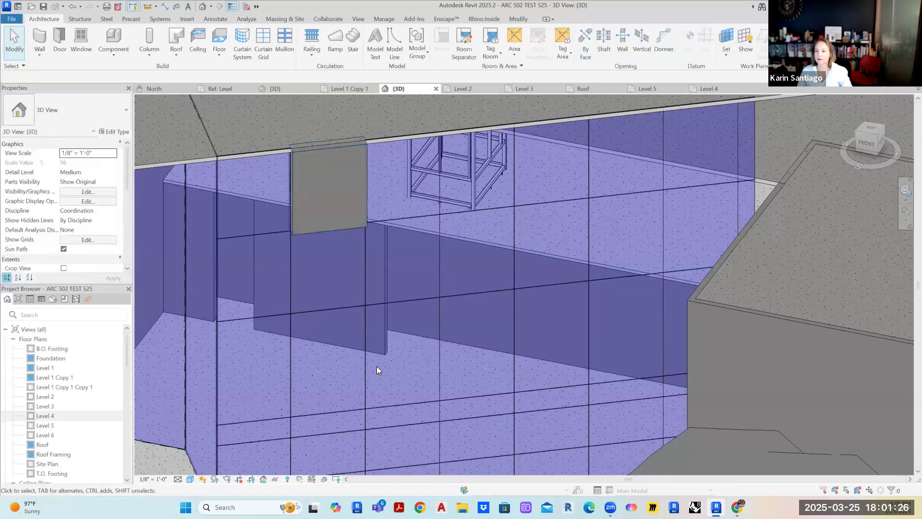
Try assigning the Exterior - Brick Over CMU w Metal Stud stacked wall to the panel directly below the brick panel, and undo it.
scroll(291, 164, "up", 5)
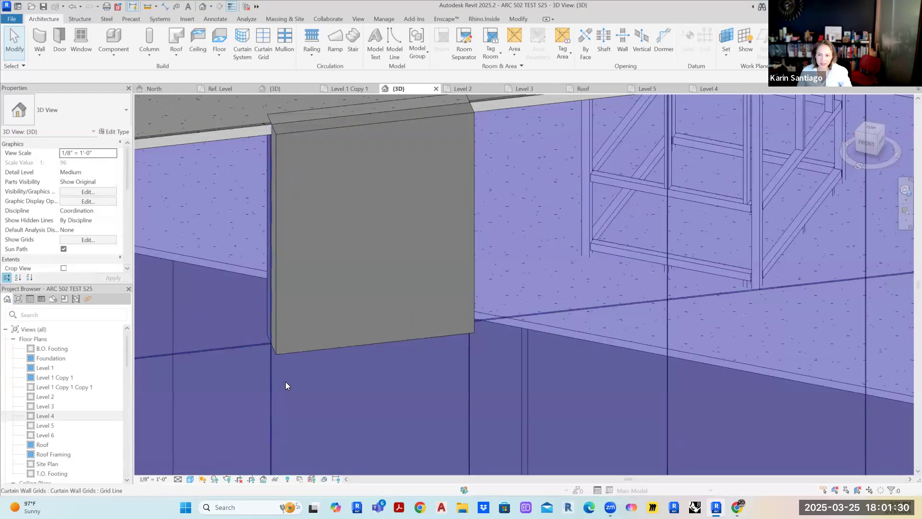
scroll(348, 317, "down", 3)
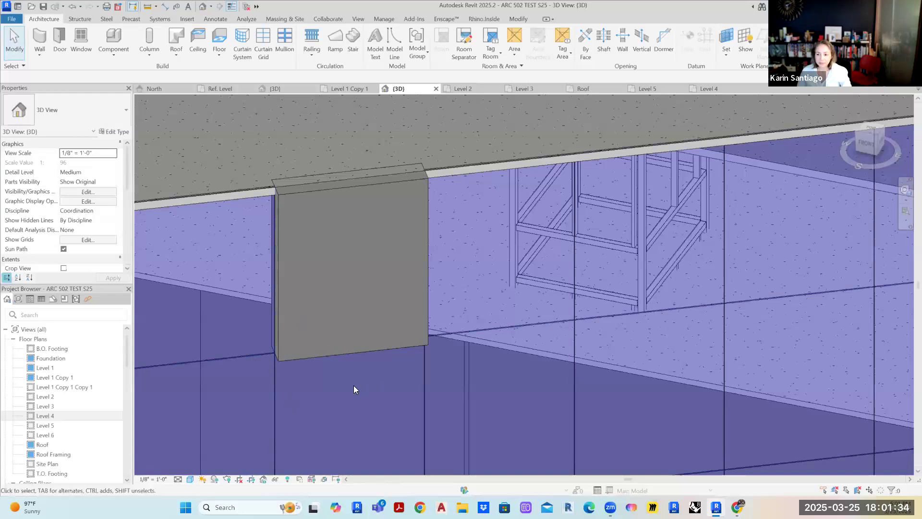
middle_click_drag(317, 378, 391, 238)
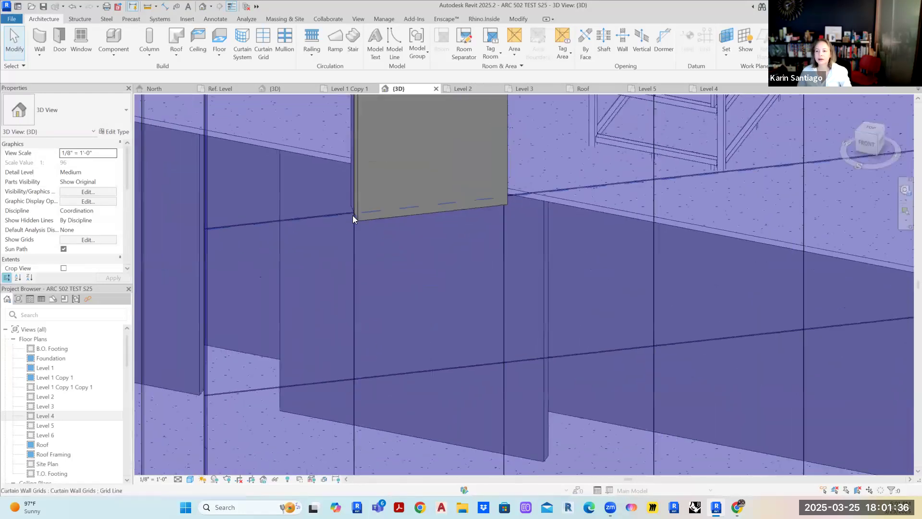
left_click(356, 260)
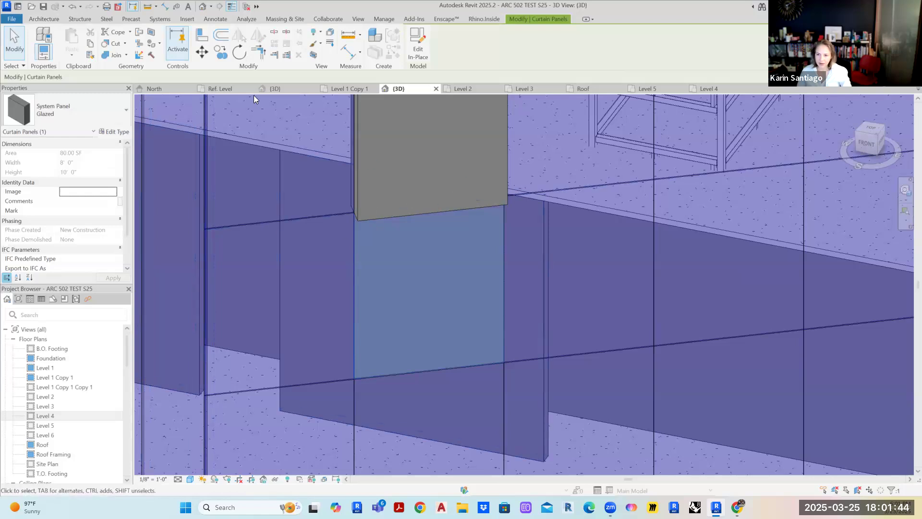
left_click(82, 115)
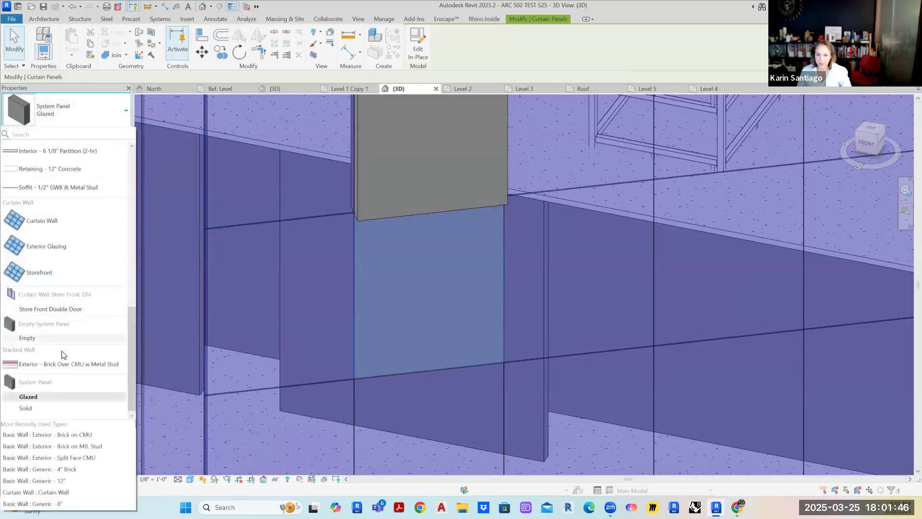
left_click(60, 365)
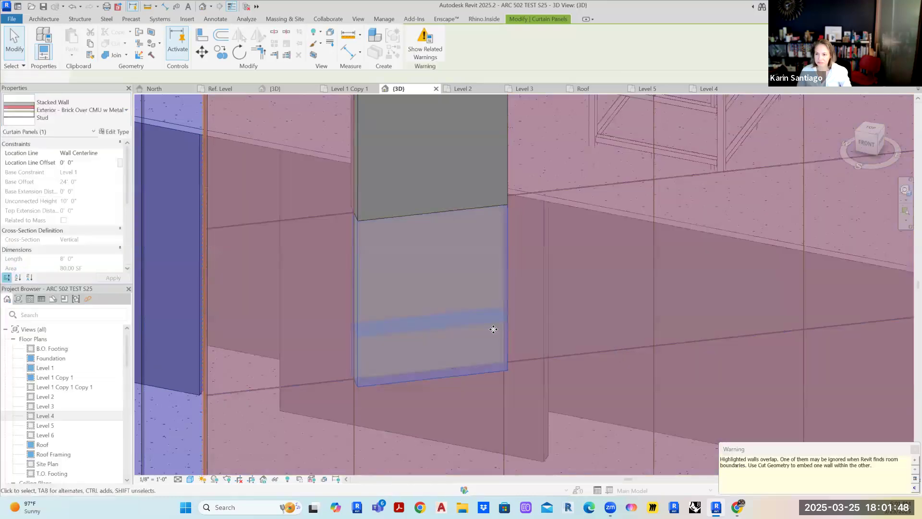
left_click(72, 7)
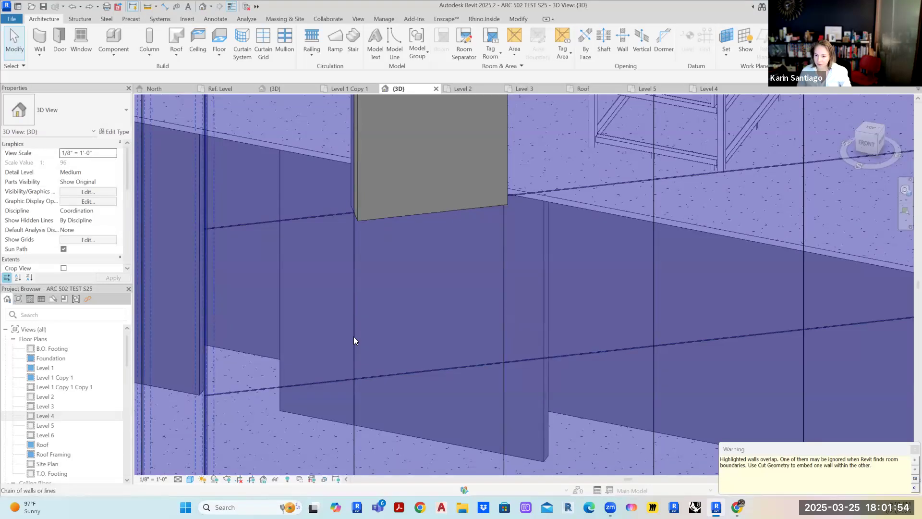
Change the second-row glazed panel, directly below the brick panel, to the stacked wall Exterior - Brick Over CMU w Metal Stud.
key("Tab")
key("Tab")
key("Tab")
key("Tab")
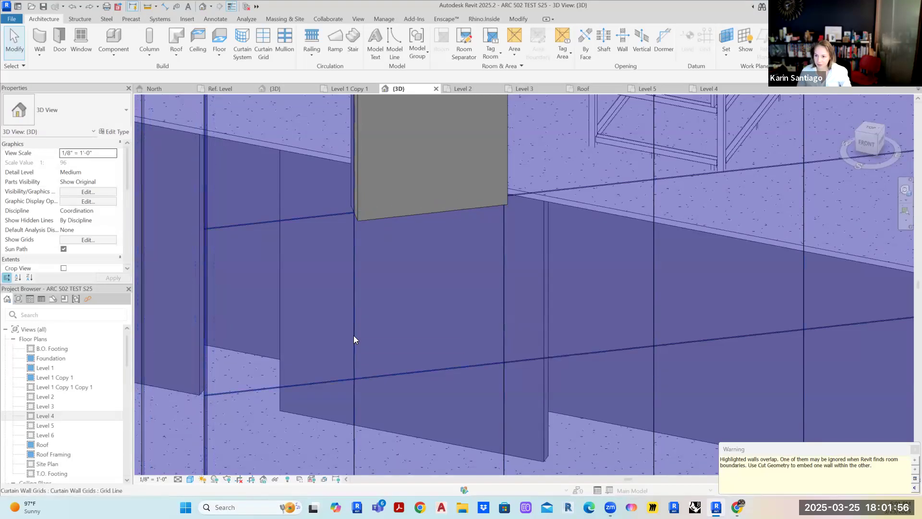
key("Tab")
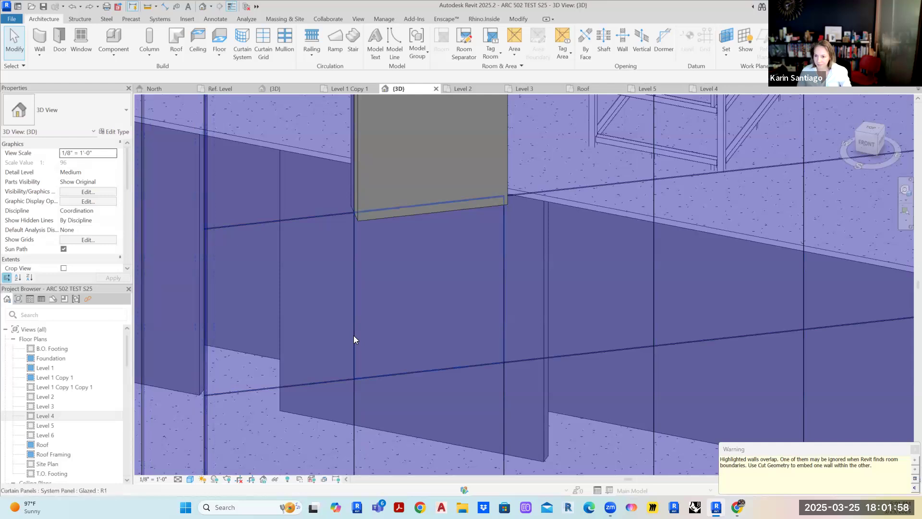
left_click(353, 336)
left_click(72, 113)
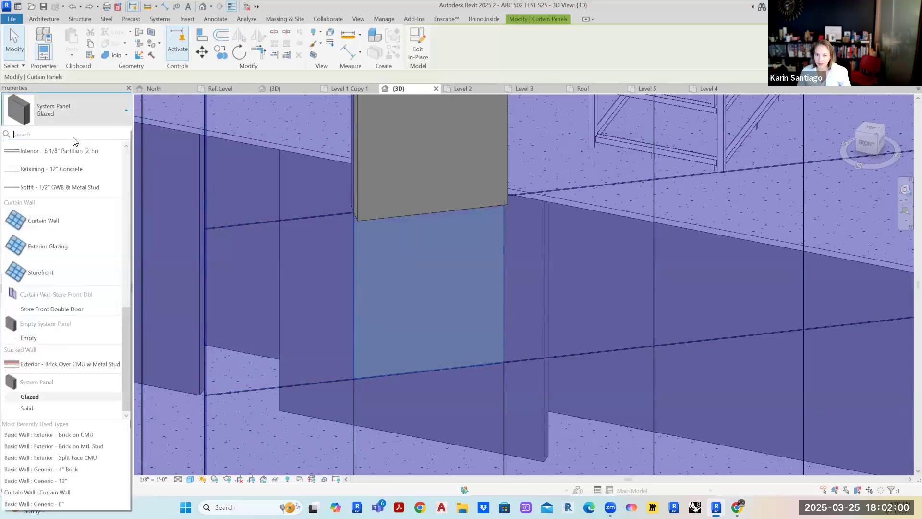
left_click(86, 364)
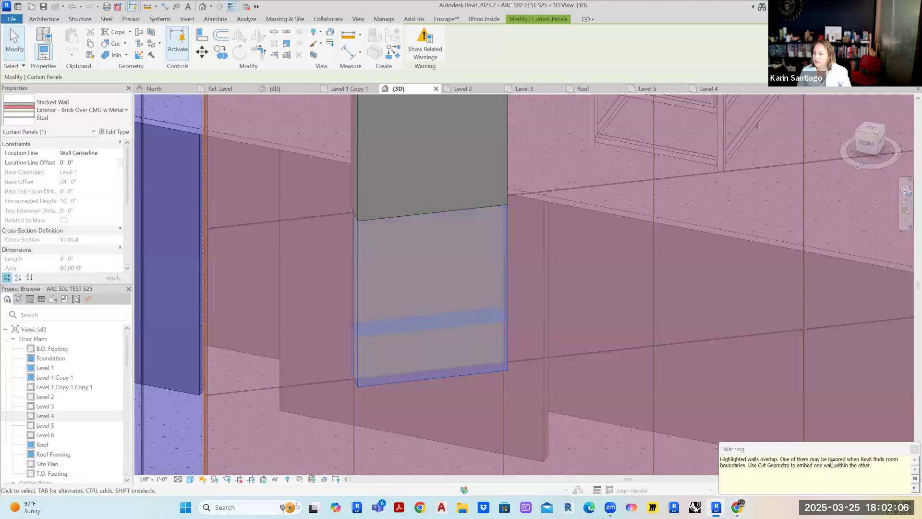
Change the third-row glazed panel in the same bay to the stacked wall Exterior - Brick Over CMU w Metal Stud.
left_click(643, 347)
scroll(643, 347, "down", 1)
middle_click_drag(613, 313, 479, 146)
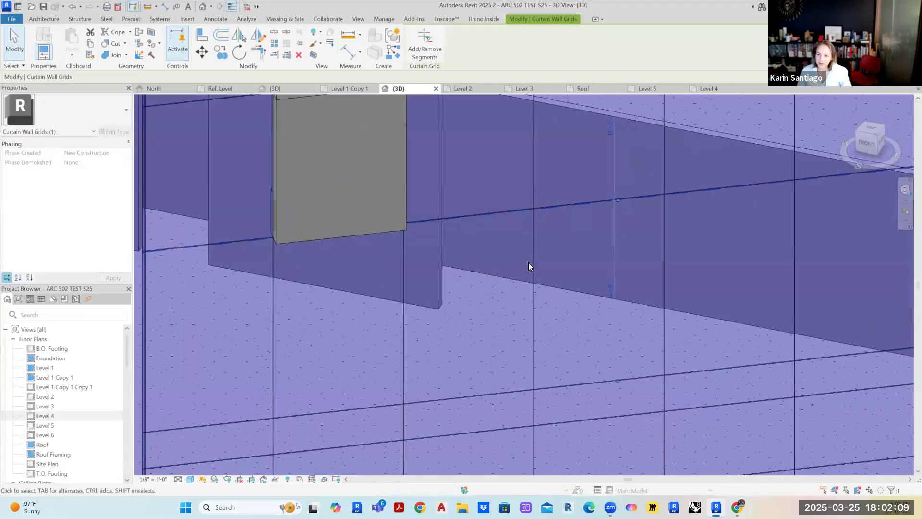
key("Tab")
left_click(273, 274)
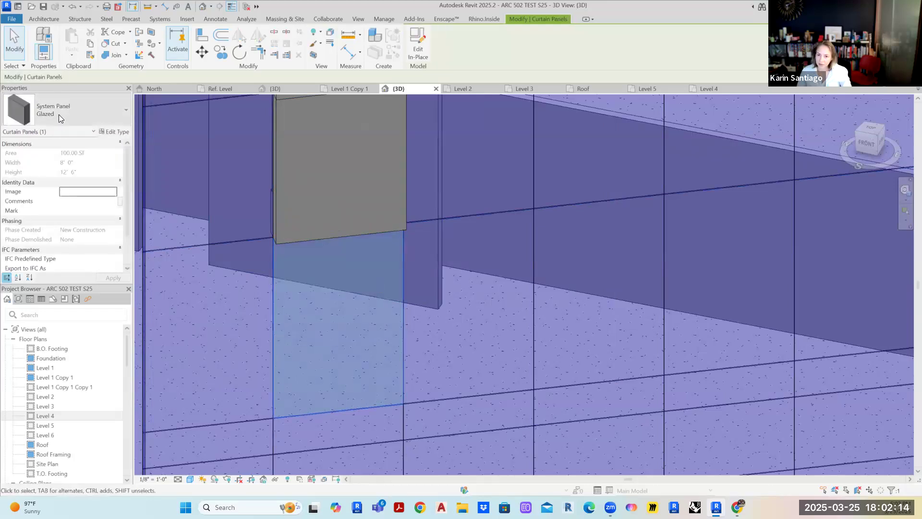
left_click(59, 114)
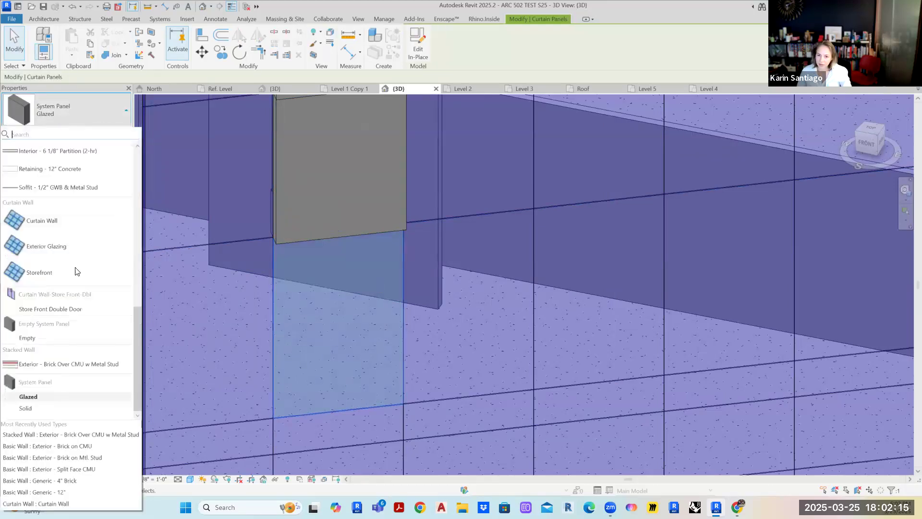
left_click(54, 369)
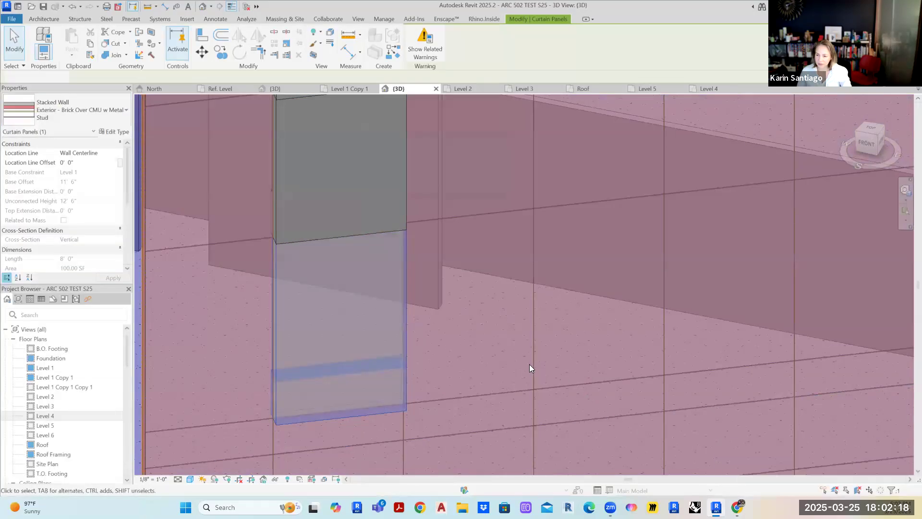
key("Escape")
Examine the thickness and stacked profile of the three solid wall panels in the front curtain wall from the front and side.
scroll(519, 371, "down", 2)
middle_click_drag(530, 358, 557, 284)
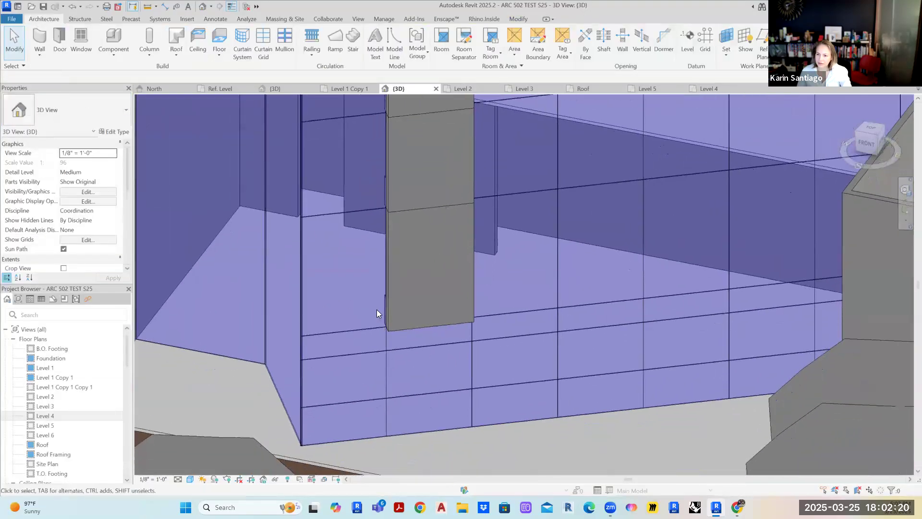
scroll(368, 321, "up", 4)
left_click(366, 302)
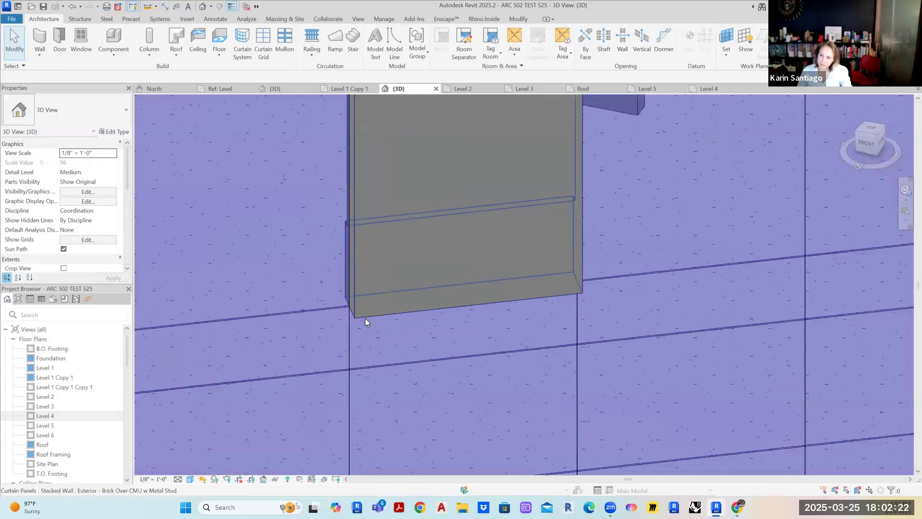
middle_click_drag(368, 315, 426, 308, "shift")
scroll(426, 307, "up", 3)
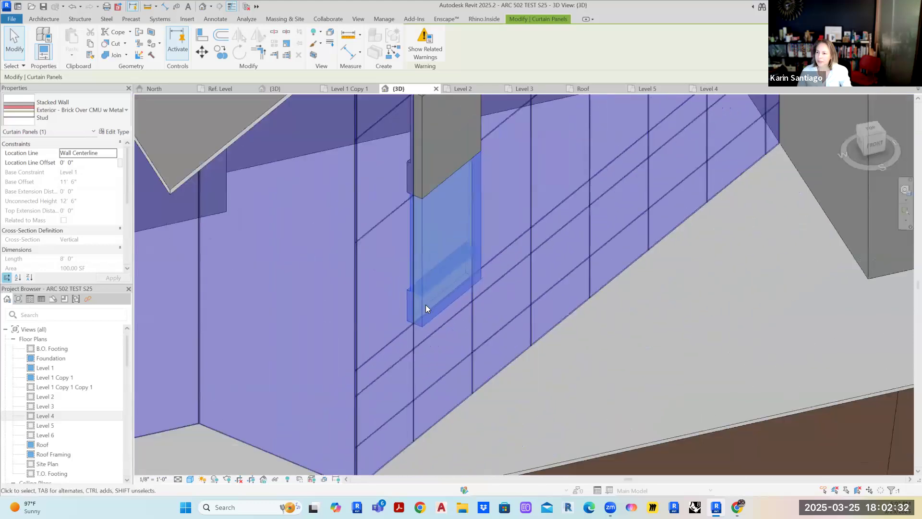
scroll(425, 305, "down", 3)
middle_click_drag(550, 341, 548, 333)
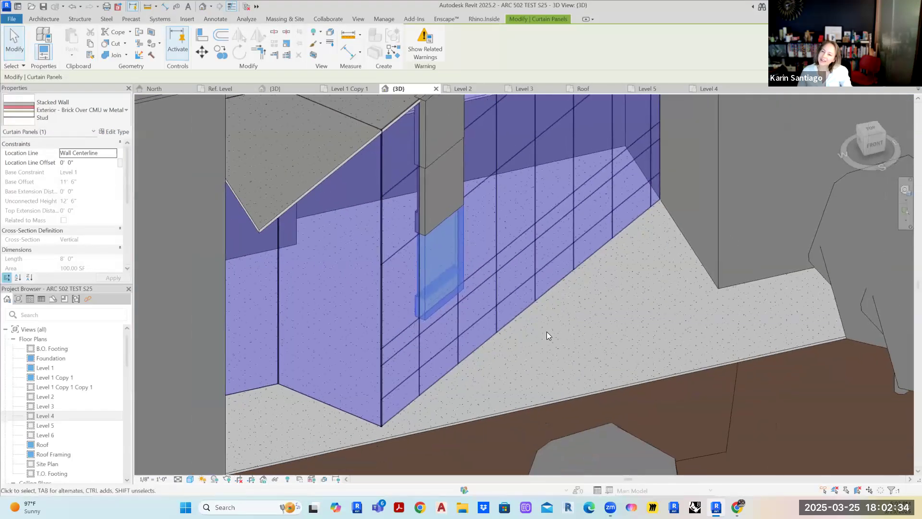
key("Escape")
scroll(422, 168, "up", 2)
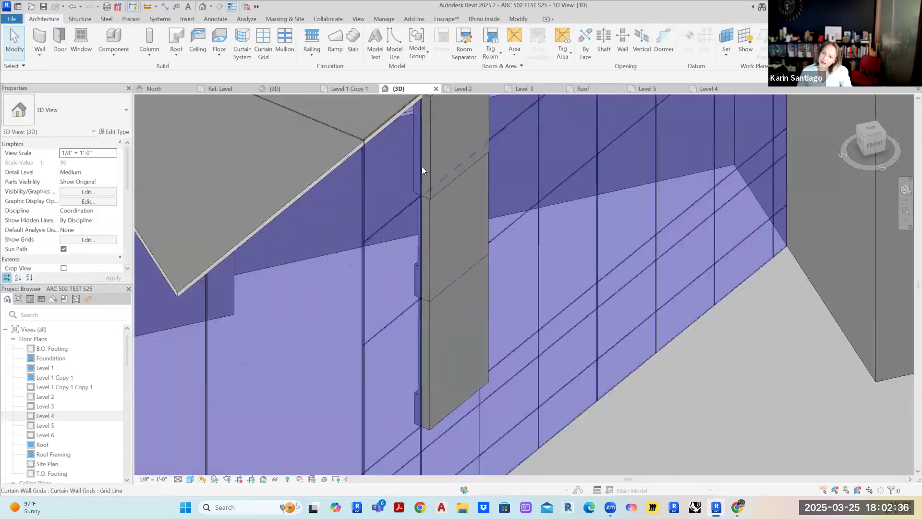
scroll(416, 178, "up", 2)
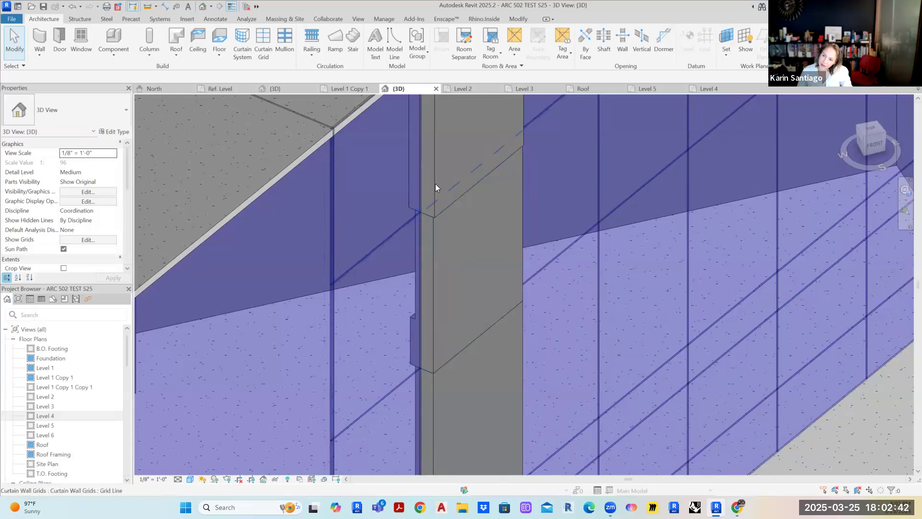
scroll(435, 207, "down", 3)
scroll(441, 282, "down", 2)
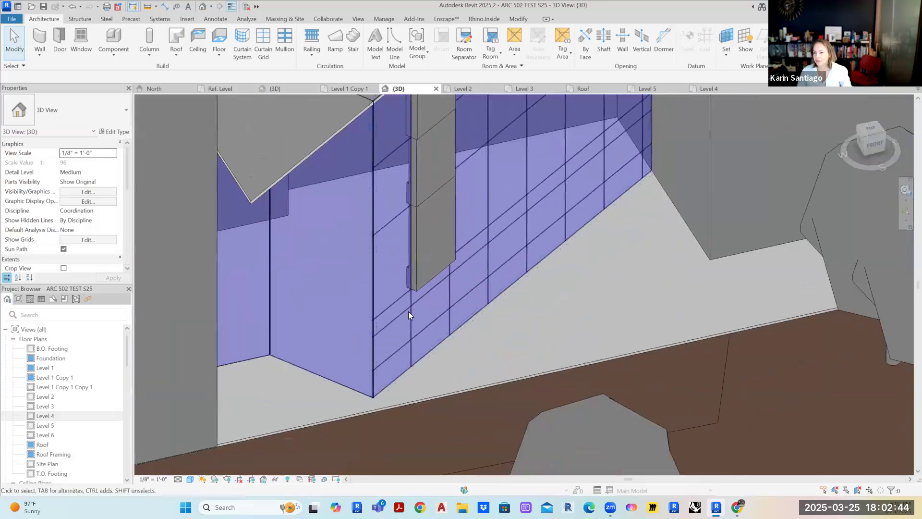
Try to change the narrow glazed panel directly below the third solid panel to the stacked wall Exterior - Brick Over CMU w Metal Stud.
scroll(407, 302, "up", 4)
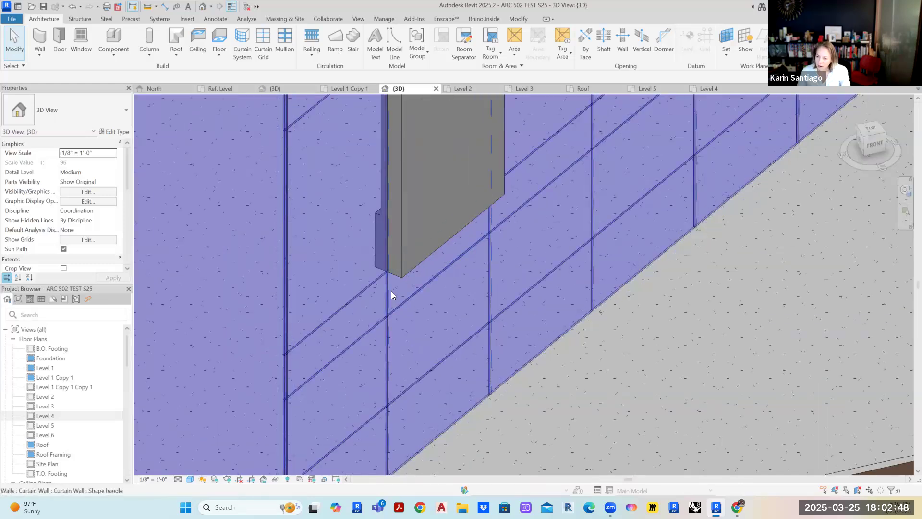
key("Tab")
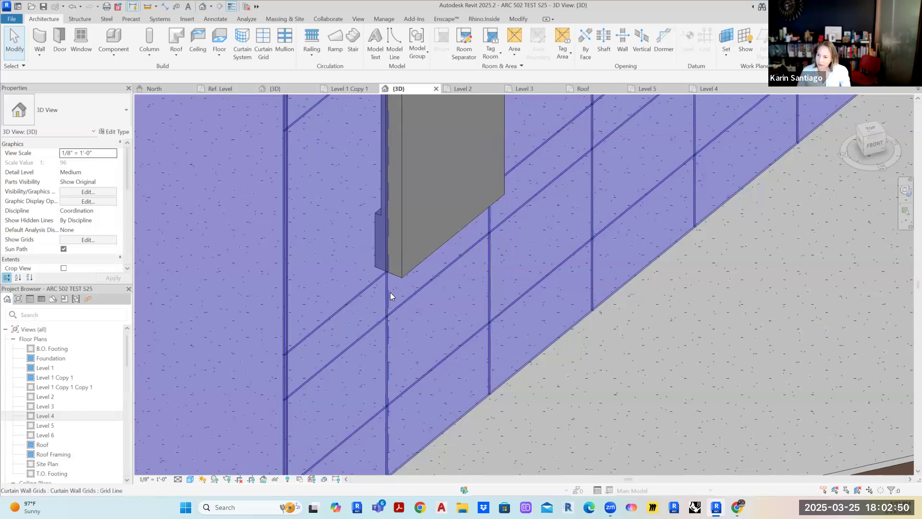
key("Tab")
left_click(390, 295)
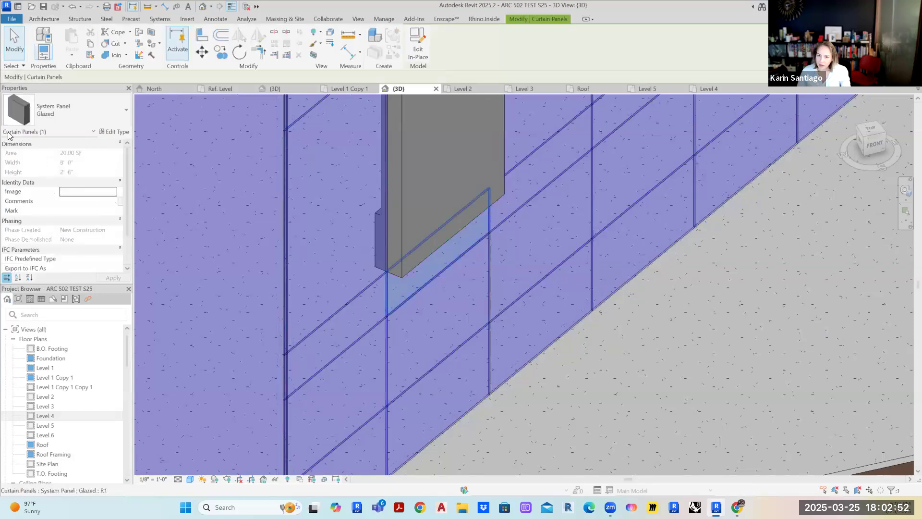
left_click(69, 111)
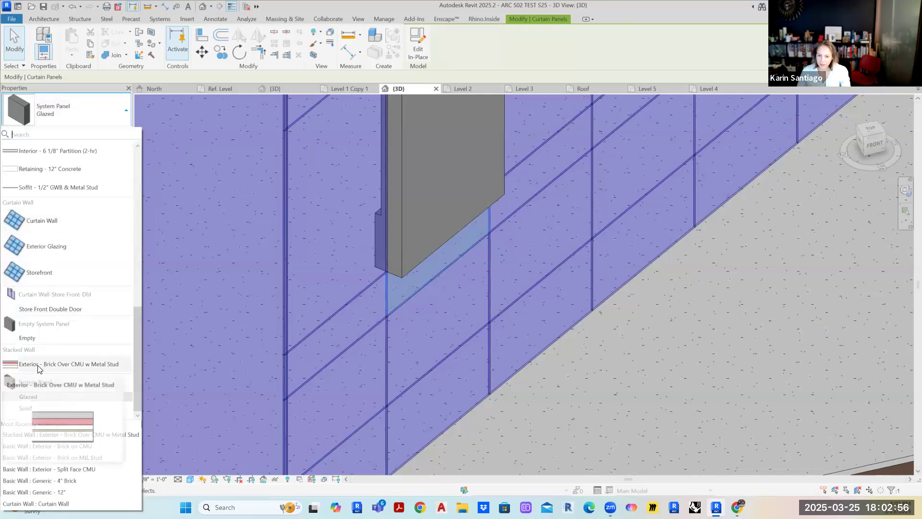
left_click(39, 364)
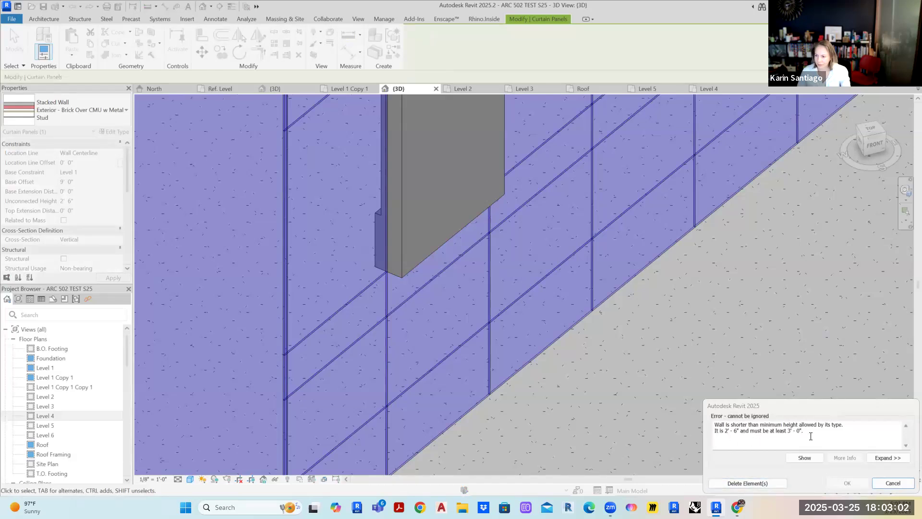
left_click(894, 483)
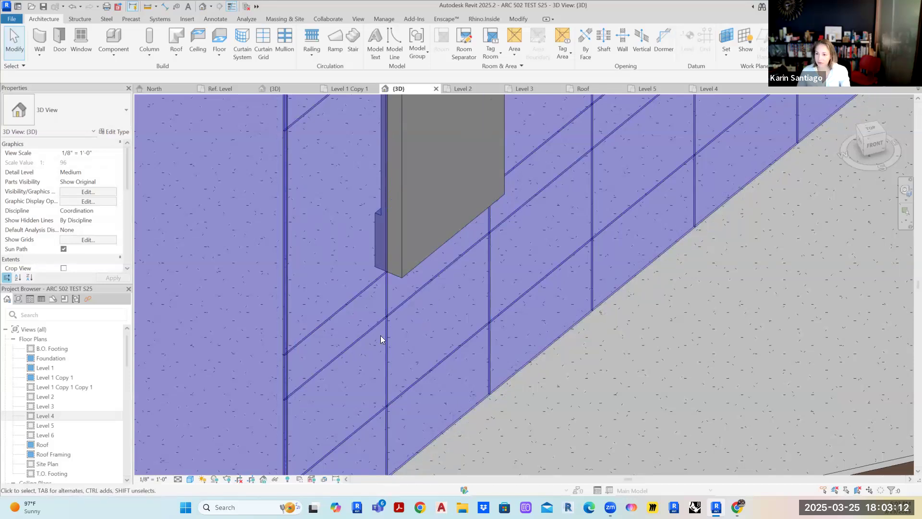
Remove the horizontal curtain grid segment between the third solid panel and the narrow glazed panel directly below it.
key("Caps_Lock")
left_click(405, 259)
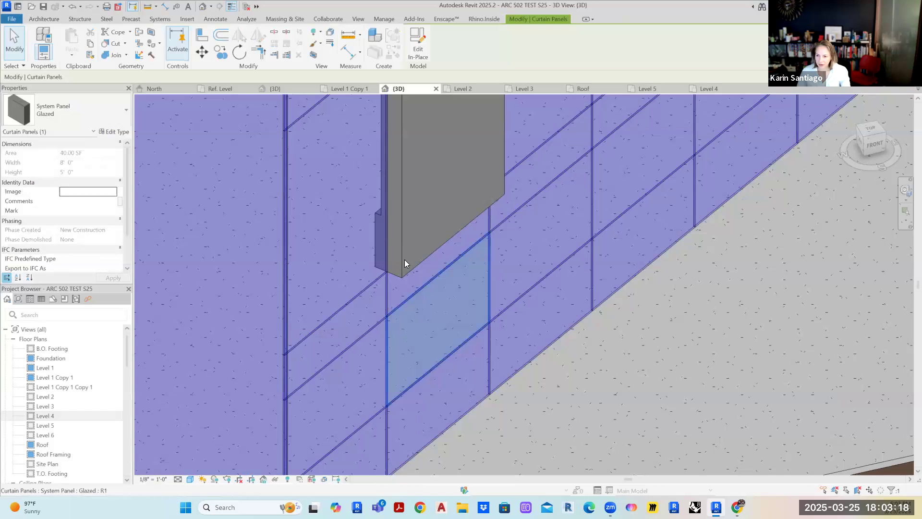
key("Escape")
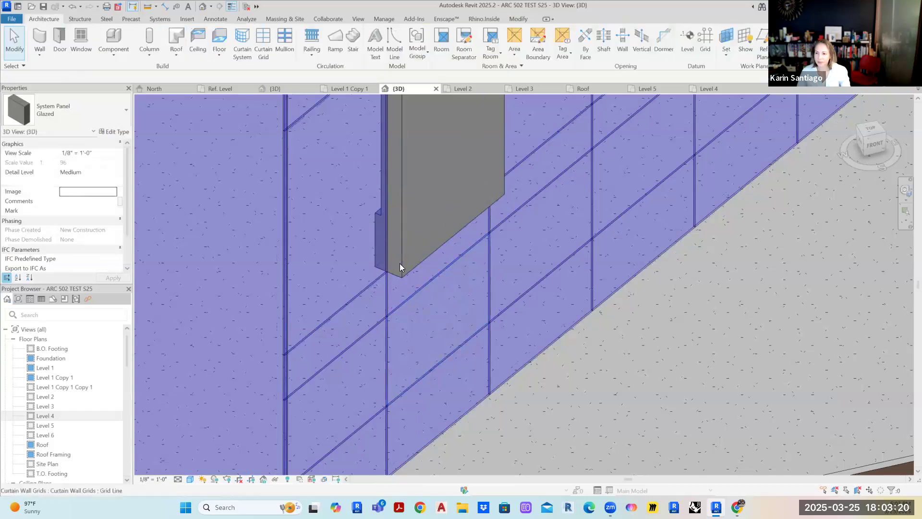
left_click(356, 301)
left_click(427, 48)
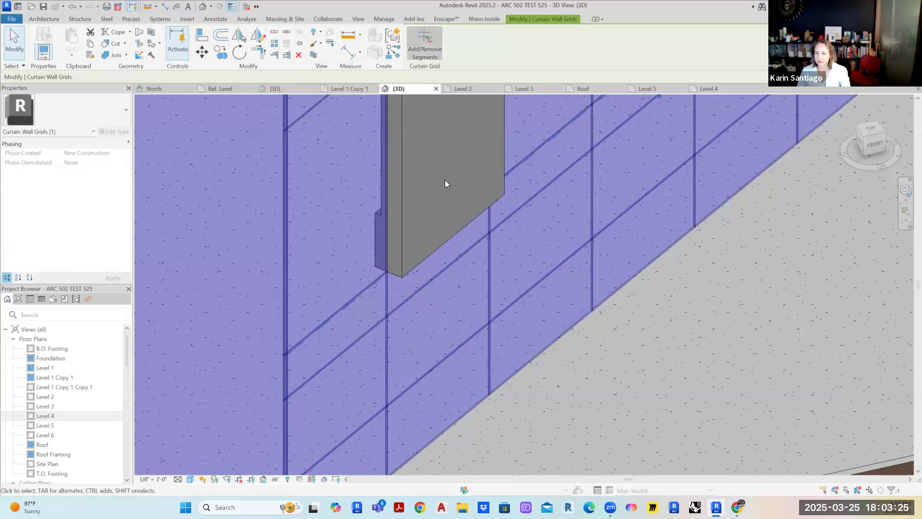
left_click(406, 259)
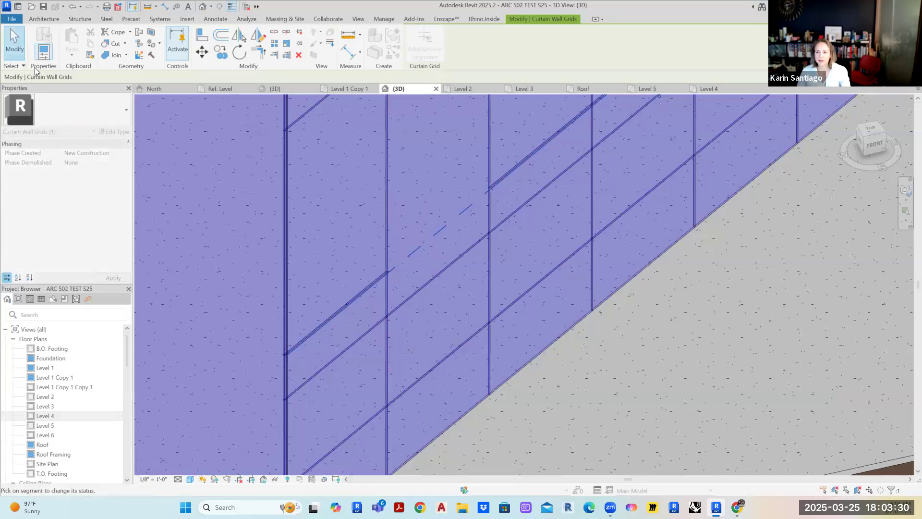
key("Escape")
key("Escape")
Remove the next lower horizontal grid segment in the solid panels' bay, merging the glazed areas on both sides of it.
middle_click_drag(570, 308, 347, 313, "shift")
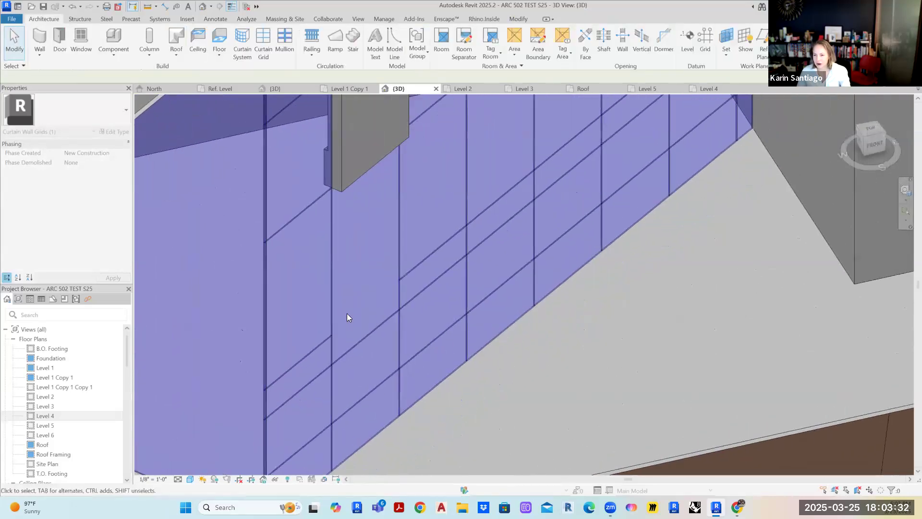
scroll(352, 335, "up", 1)
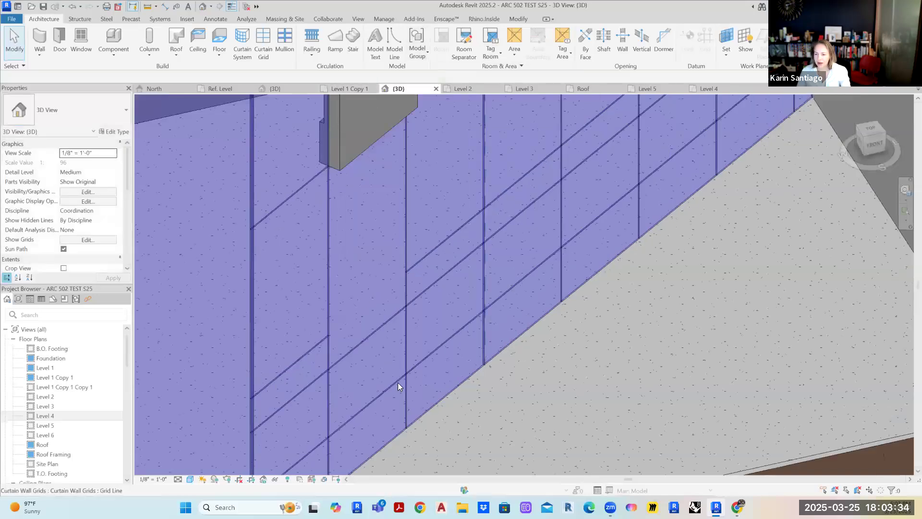
left_click(375, 330)
key("Escape")
left_click(371, 335)
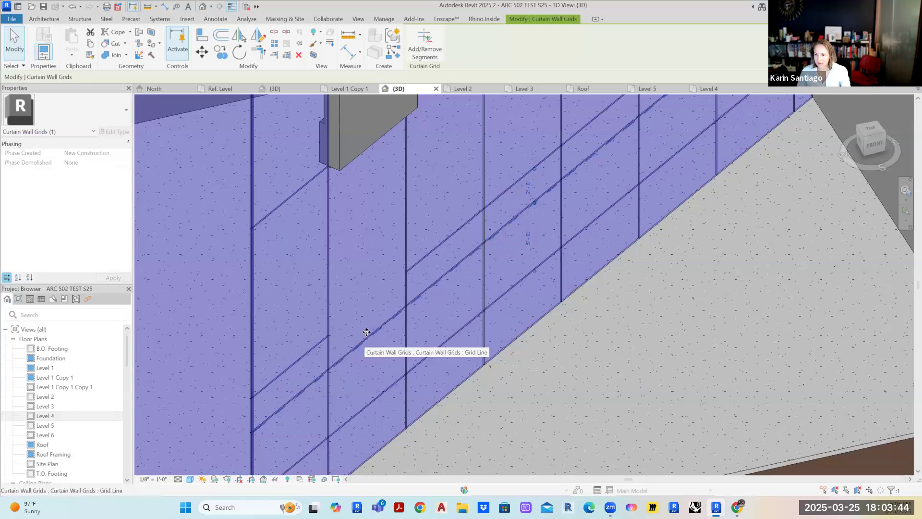
left_click(429, 49)
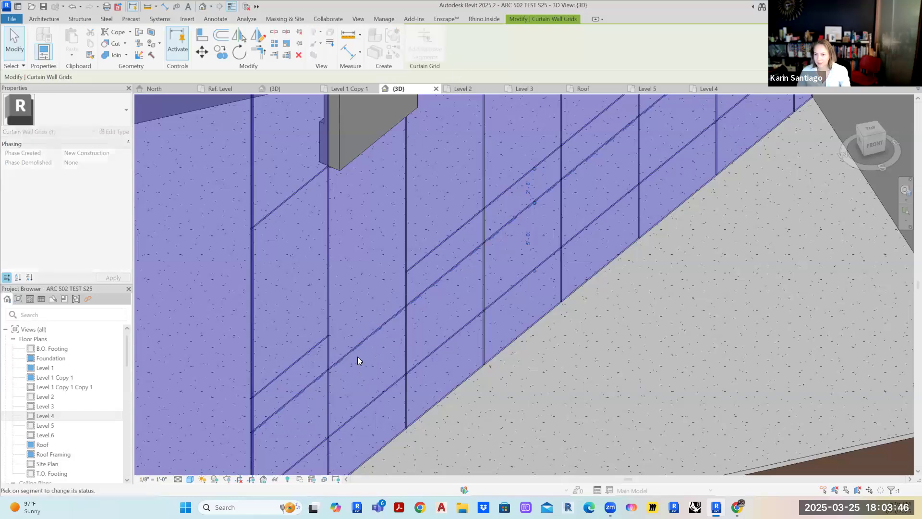
key("Escape")
key("Escape")
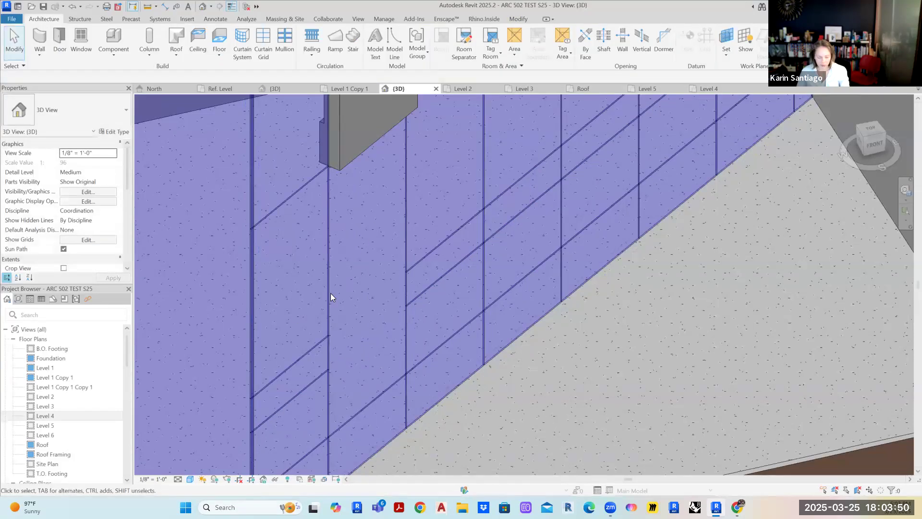
Change the tall merged glazed panel below the solid panels to the stacked wall Exterior - Brick Over CMU w Metal Stud.
scroll(326, 290, "down", 1)
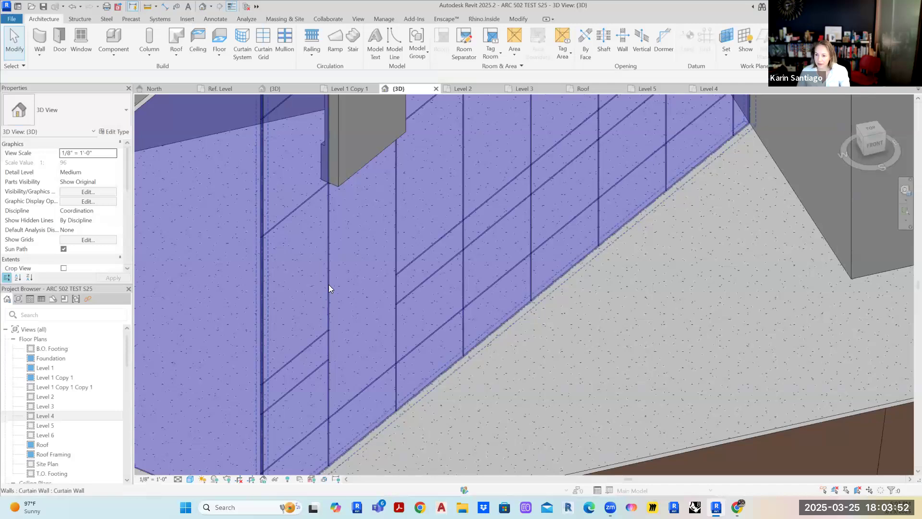
left_click(330, 283)
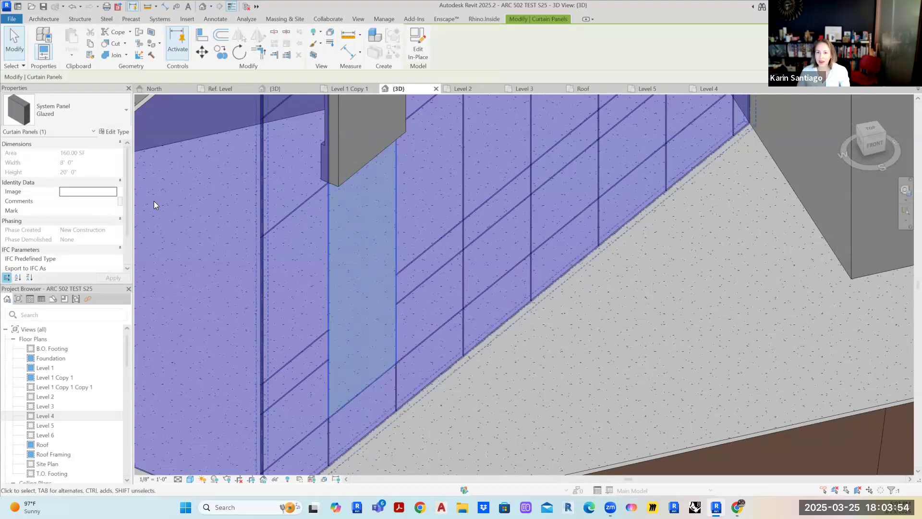
left_click(112, 120)
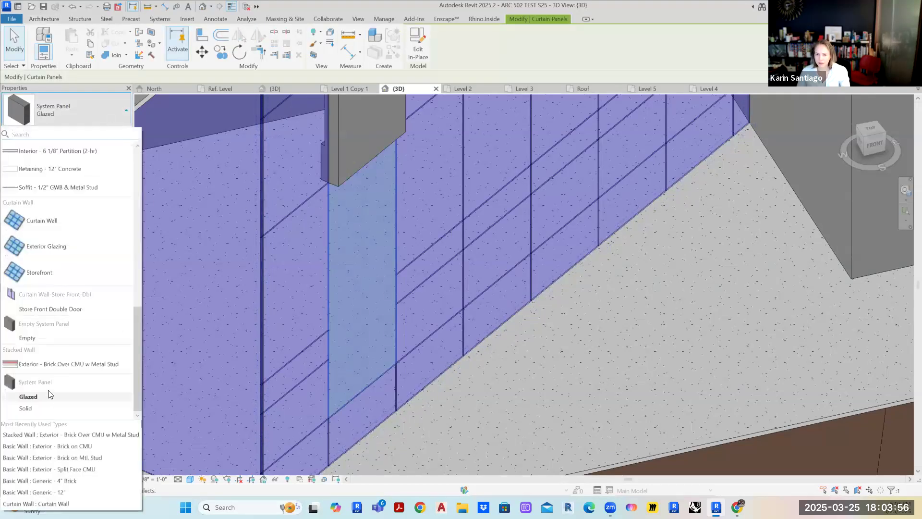
left_click(39, 364)
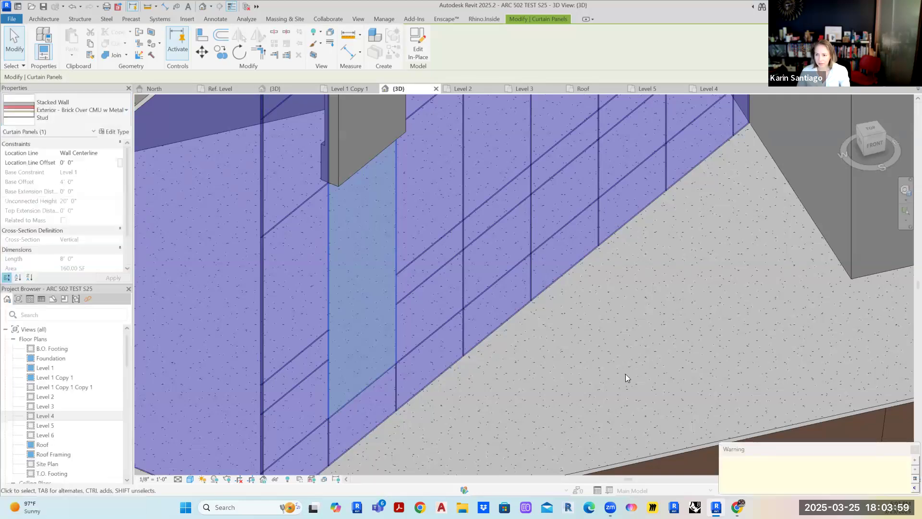
left_click(674, 379)
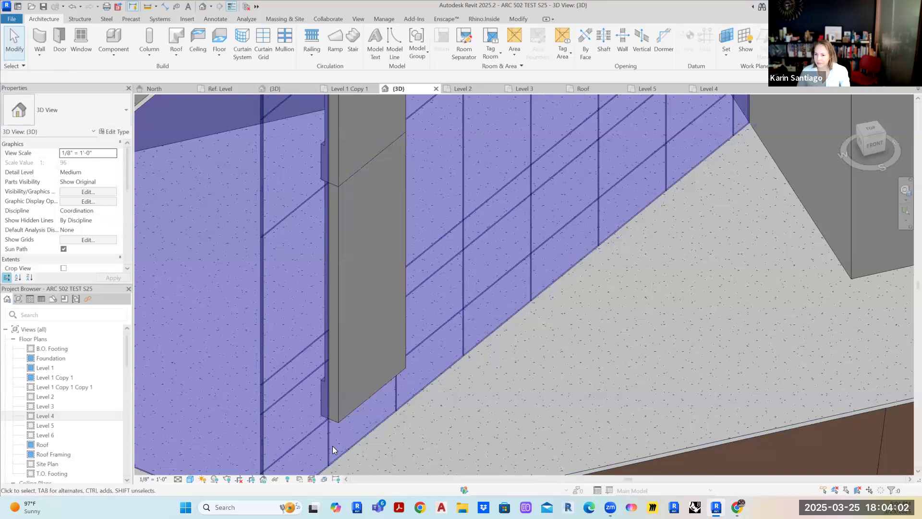
Examine the glazed base panel below the solid wall panels and the stacked walls' profile from the front and side.
key("Tab")
key("Tab")
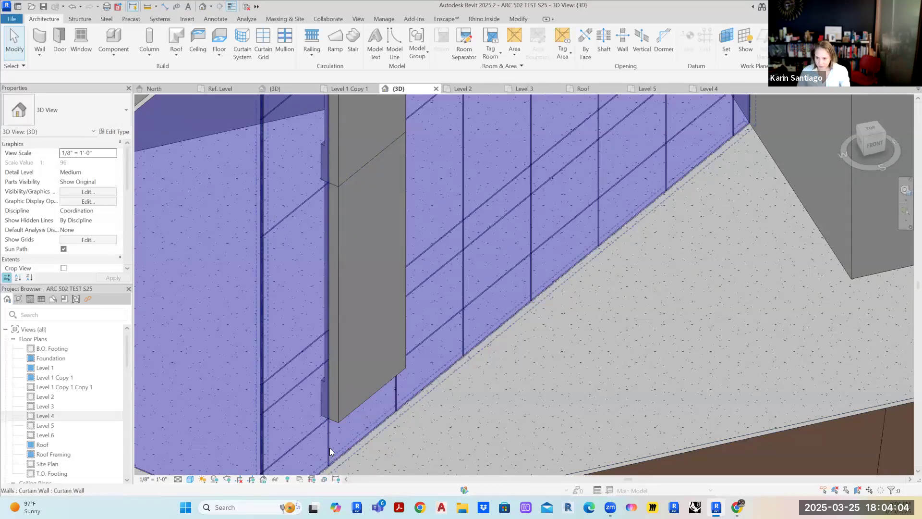
left_click(332, 451)
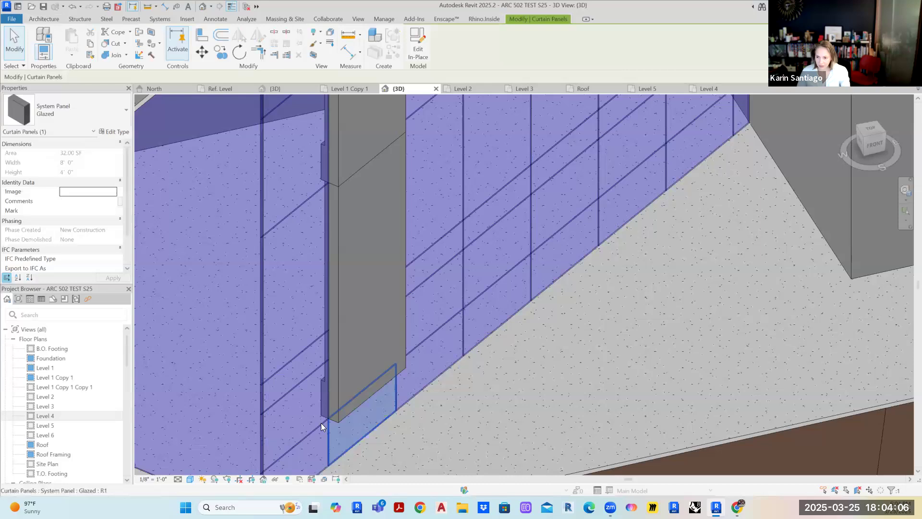
left_click(483, 361)
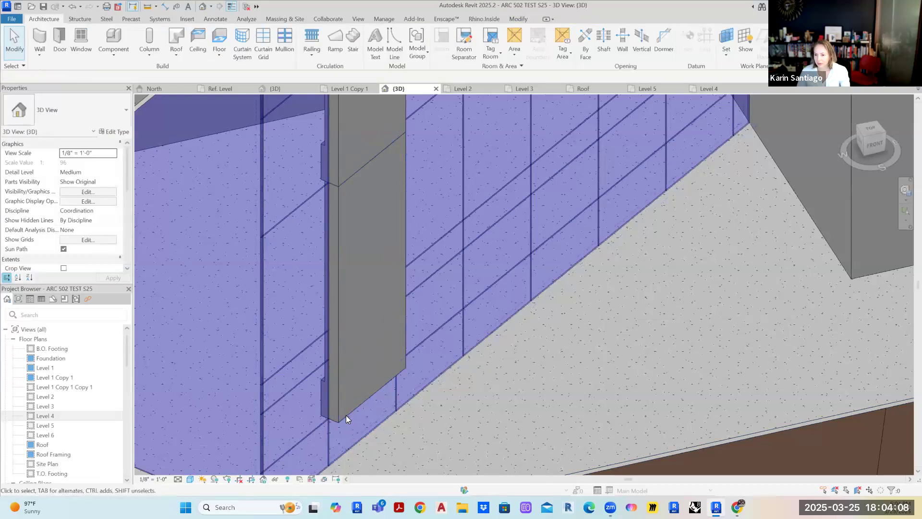
scroll(649, 247, "down", 2)
middle_click_drag(649, 247, 563, 326)
scroll(563, 324, "down", 1)
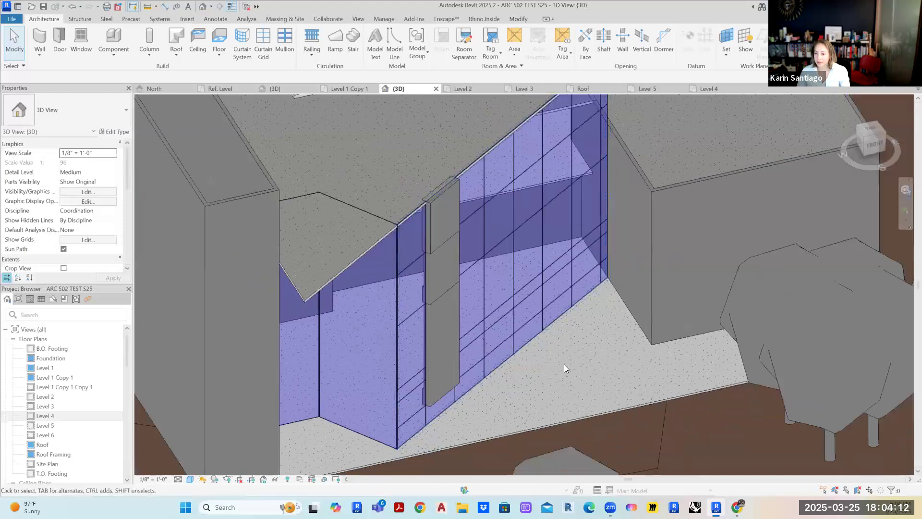
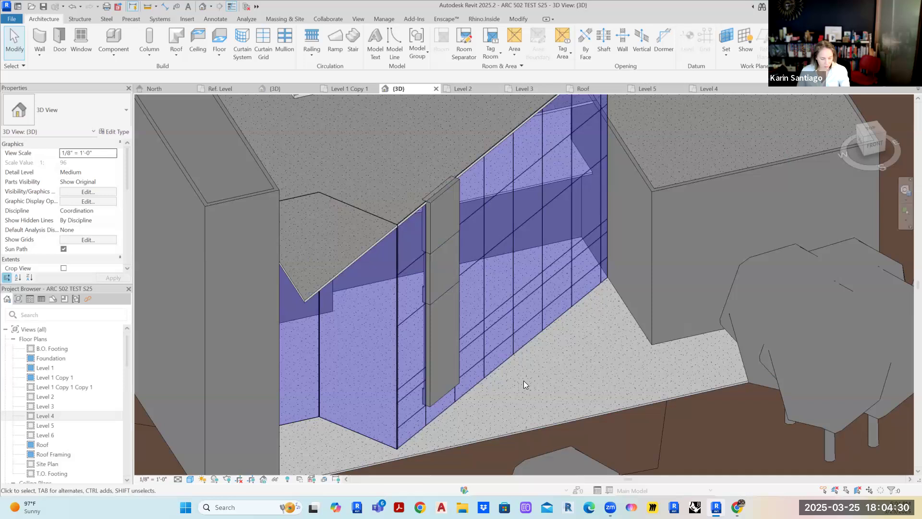
middle_click_drag(483, 398, 403, 334, "shift")
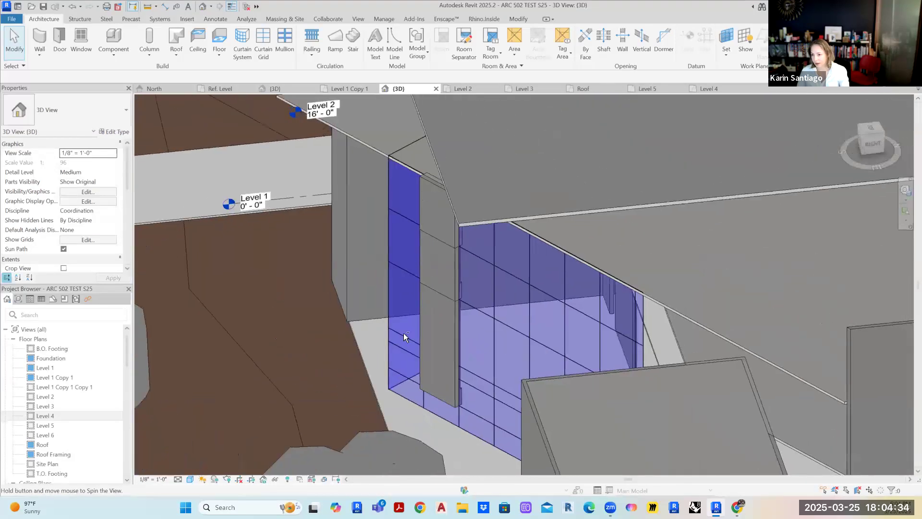
scroll(448, 339, "up", 3)
scroll(447, 339, "up", 3)
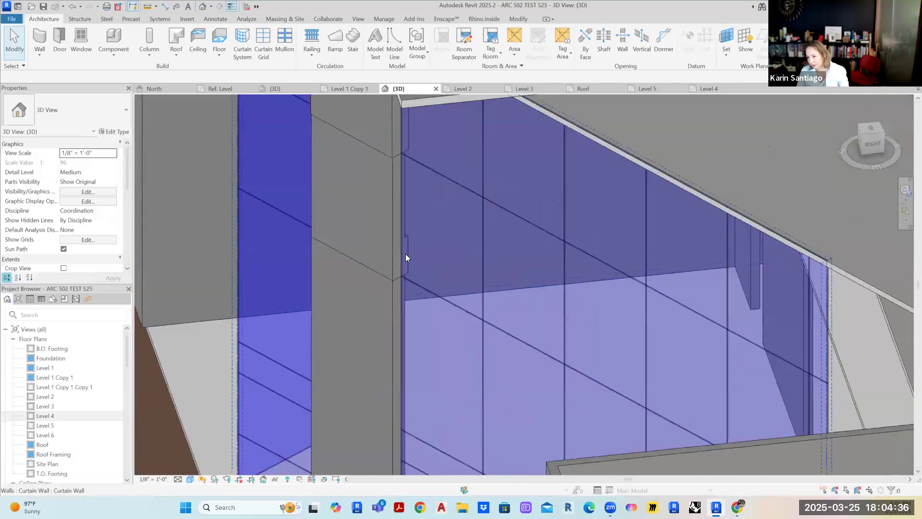
scroll(410, 276, "down", 5)
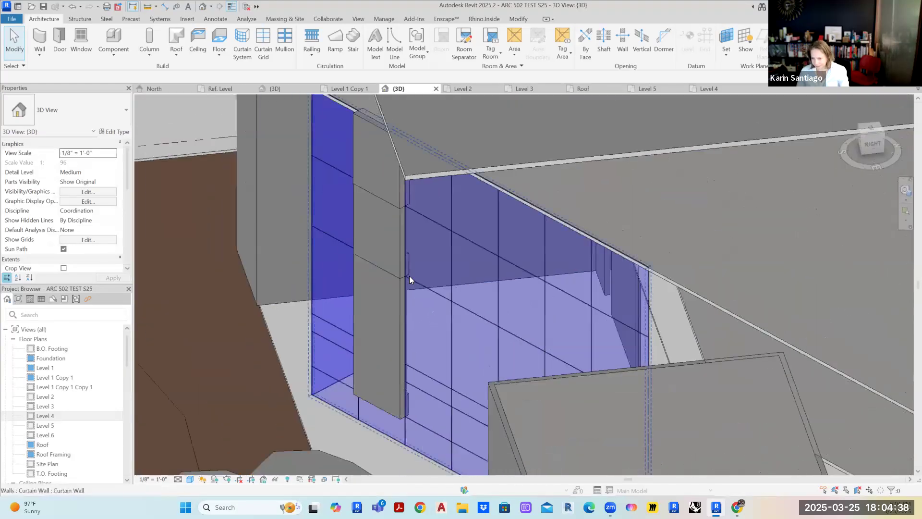
middle_click_drag(394, 417, 461, 376, "shift")
Remove the lowest horizontal curtain grid segment in the second bay to the right of the solid wall panels.
scroll(406, 367, "up", 5)
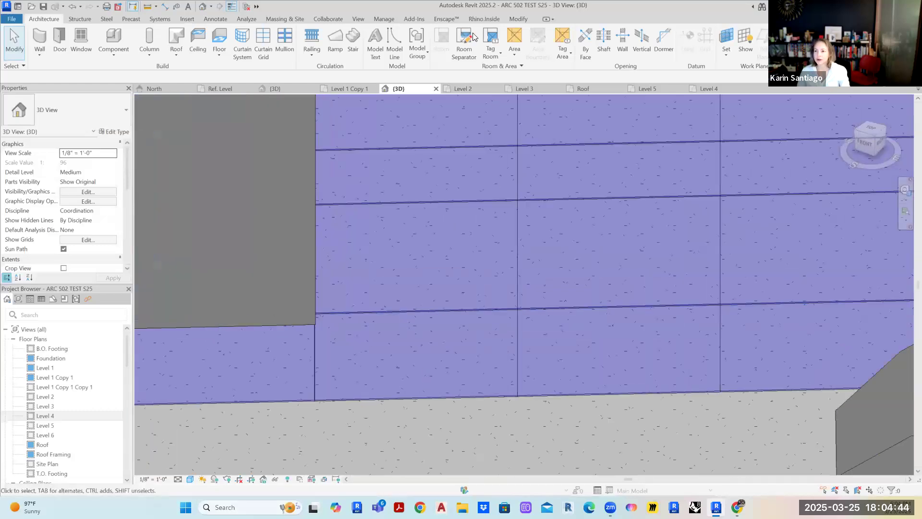
scroll(460, 181, "down", 1)
middle_click_drag(461, 183, 499, 222)
scroll(499, 222, "down", 1)
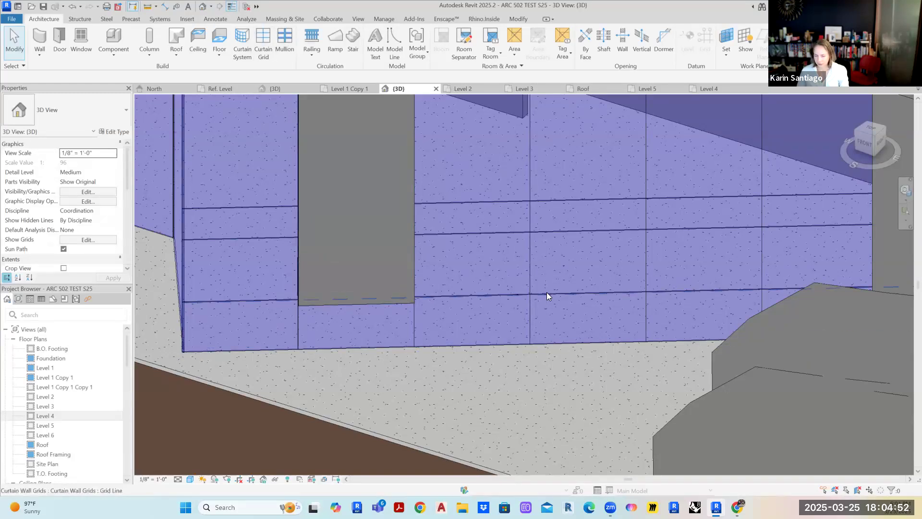
key("Tab")
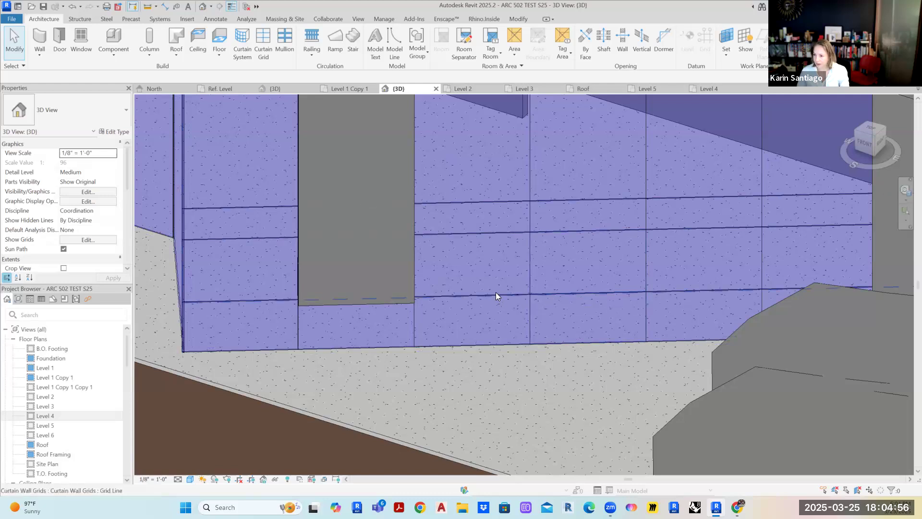
left_click(538, 294)
left_click(416, 47)
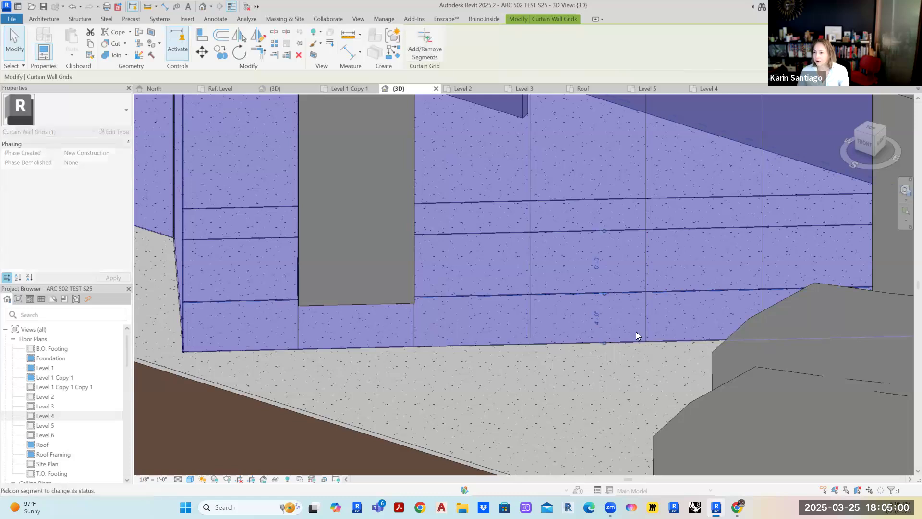
left_click(592, 294)
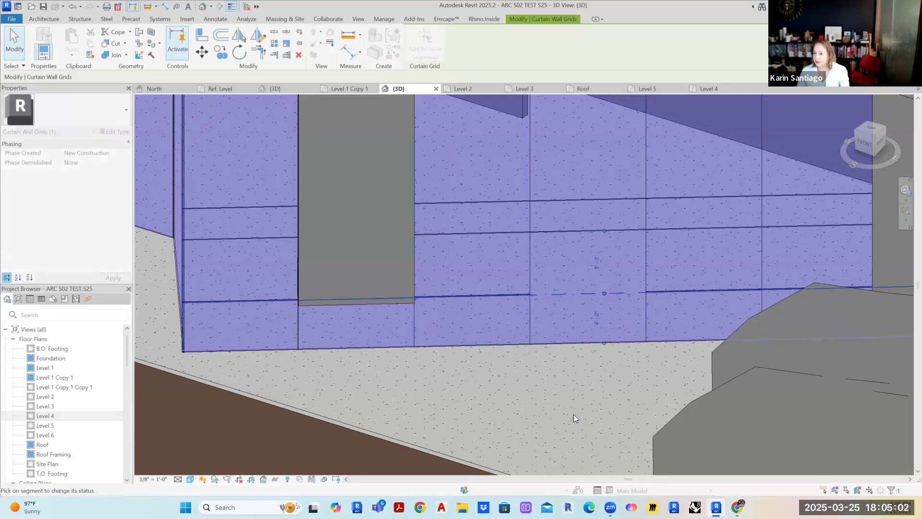
key("Escape")
key("Escape")
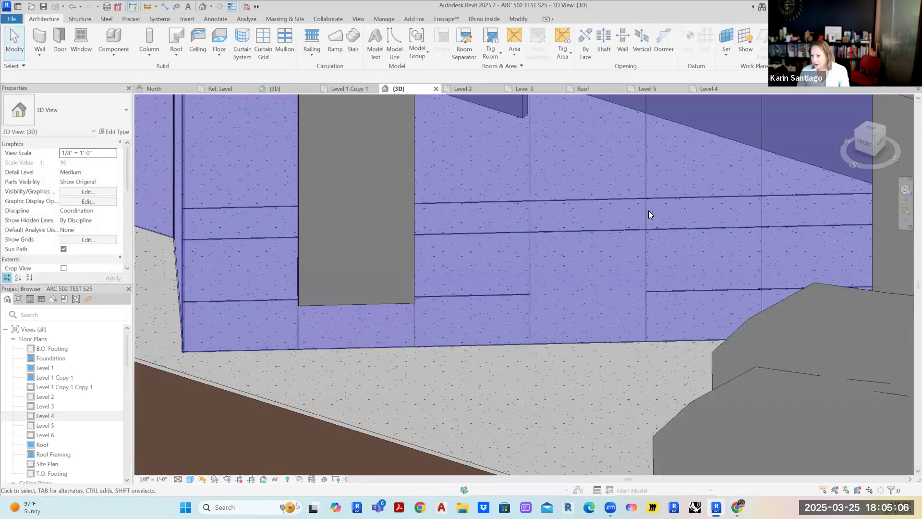
Change the merged glazed base panel in the second bay to the right of the solid wall panels to Store Front Double Door.
left_click(532, 327)
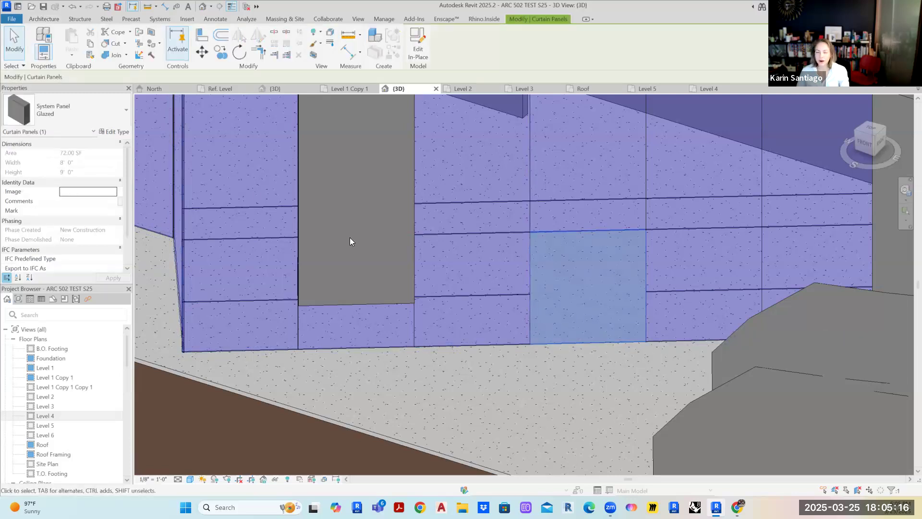
left_click(83, 119)
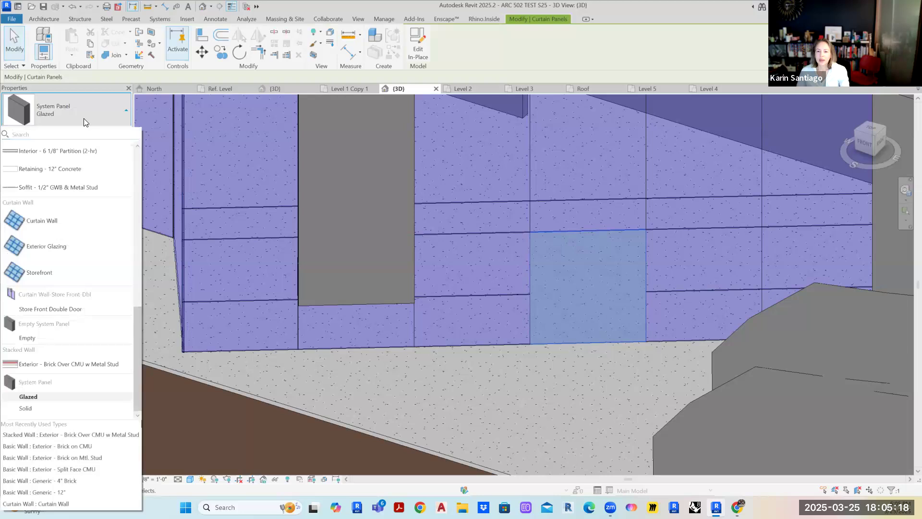
left_click(41, 309)
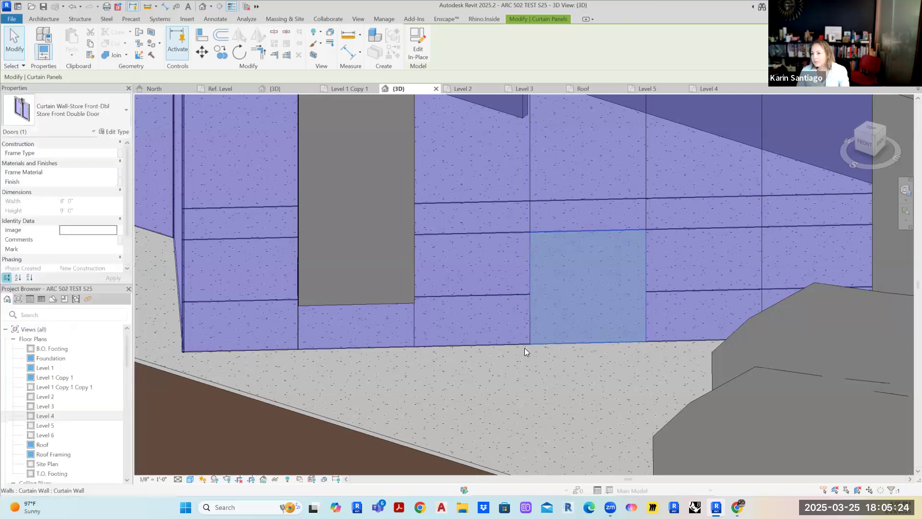
key("Escape")
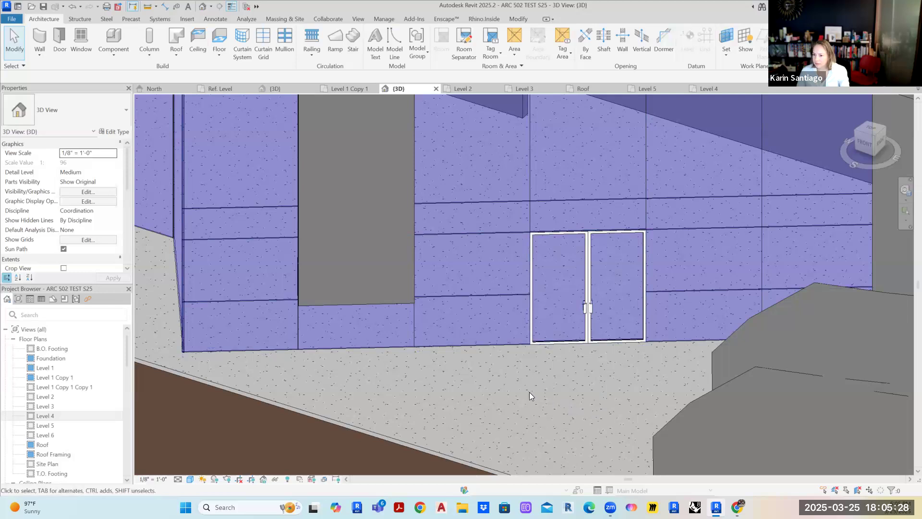
scroll(532, 366, "down", 3)
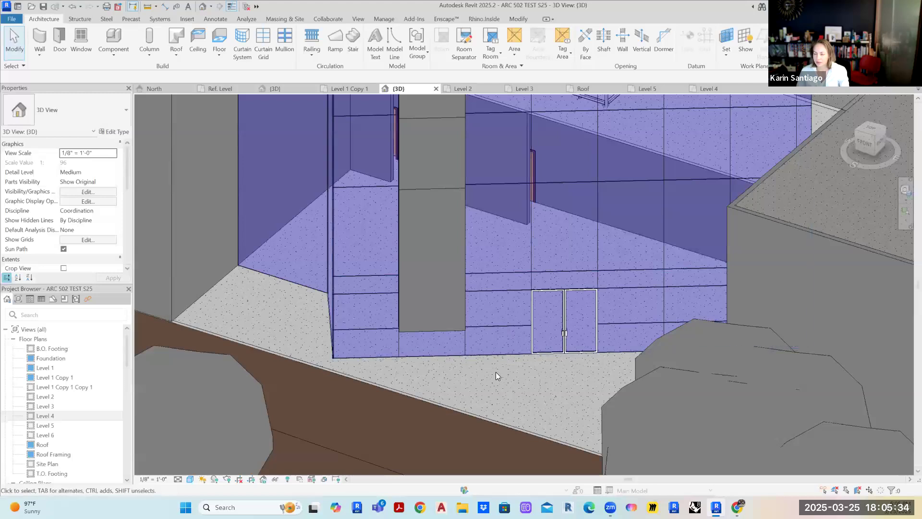
scroll(495, 353, "up", 3)
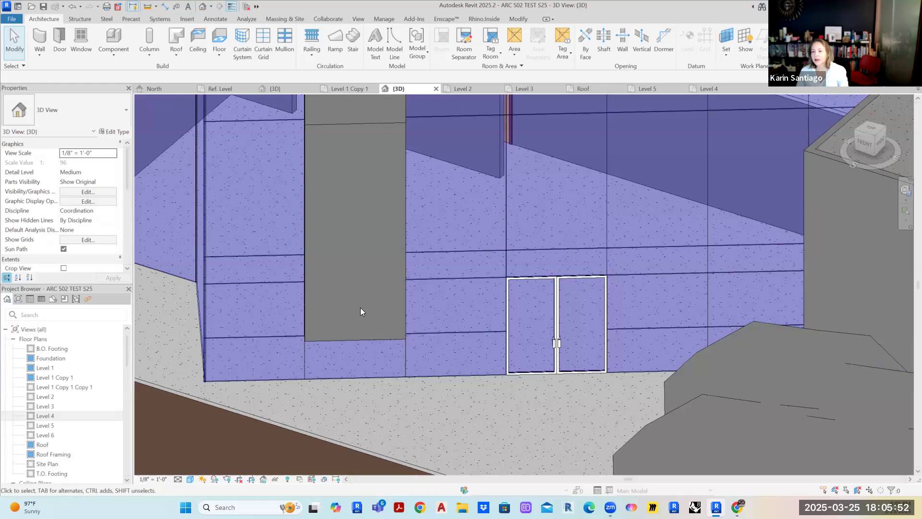
left_click(356, 336)
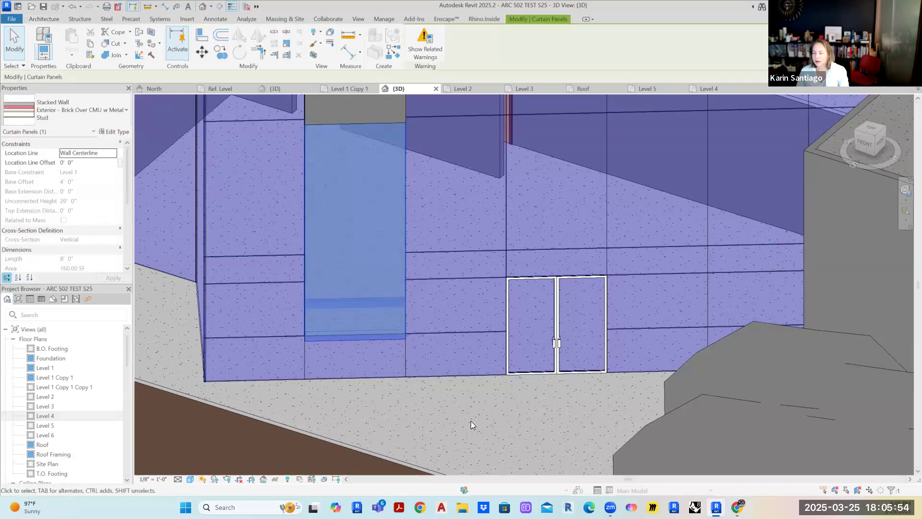
key("Escape")
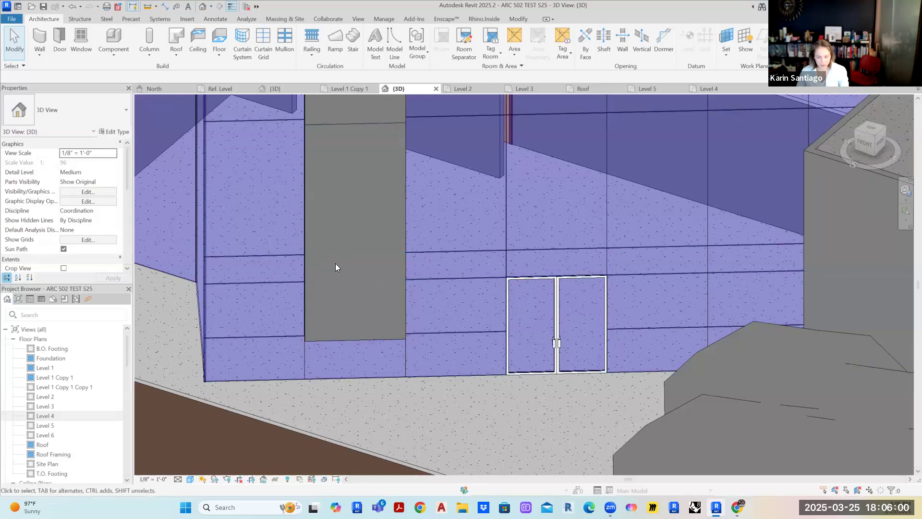
Place 2.5" x 5" Rectangular mullions along the front curtain wall's bottom edge and remove the segment beneath the double door.
middle_click_drag(335, 304, 493, 242, "shift")
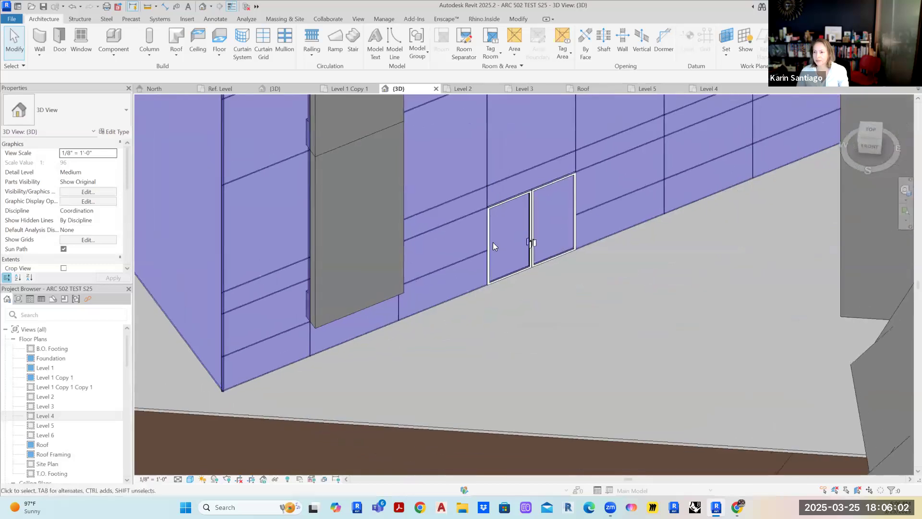
scroll(471, 195, "up", 2)
scroll(476, 177, "up", 2)
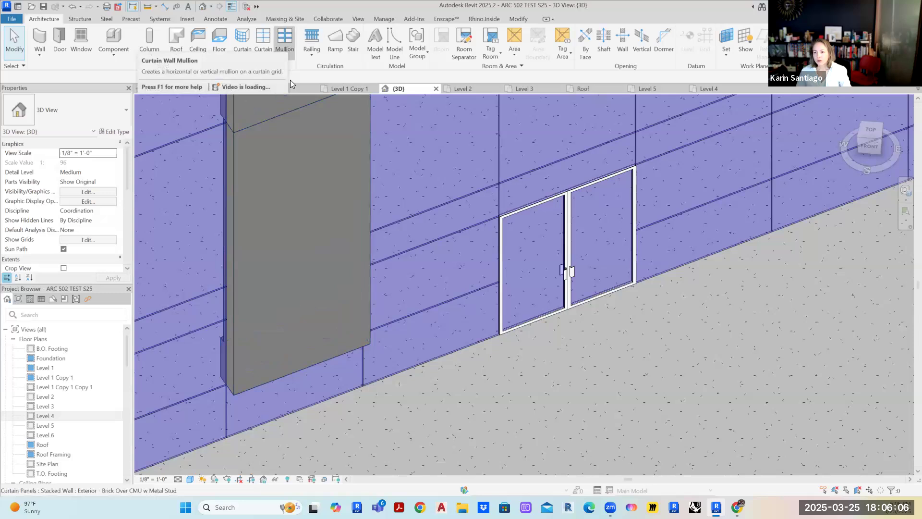
left_click(284, 42)
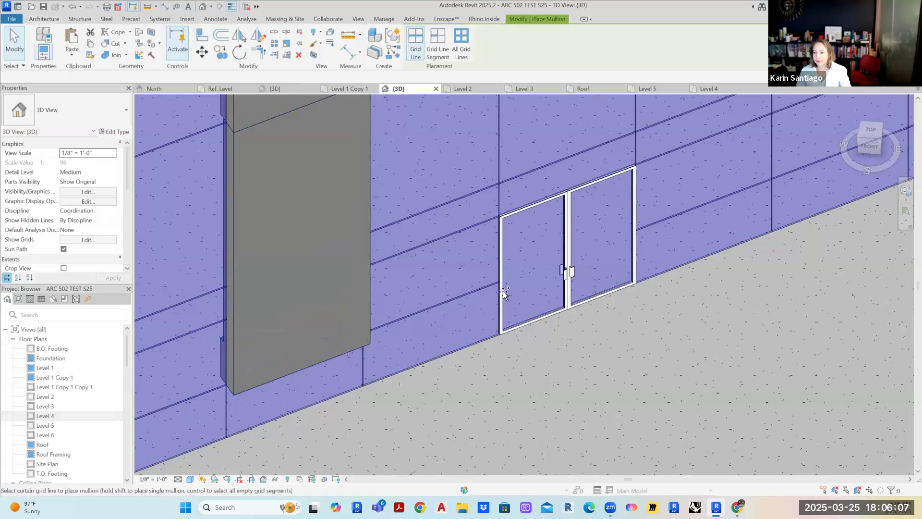
left_click(742, 372)
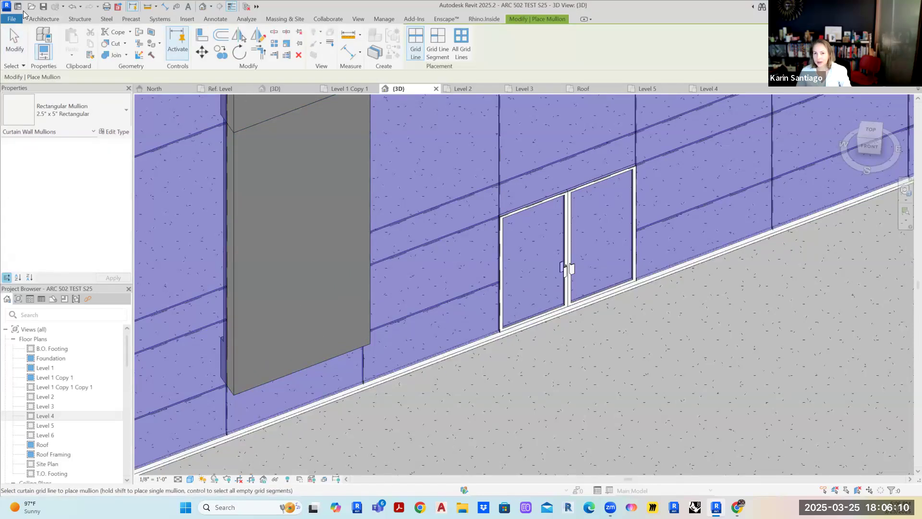
left_click(15, 42)
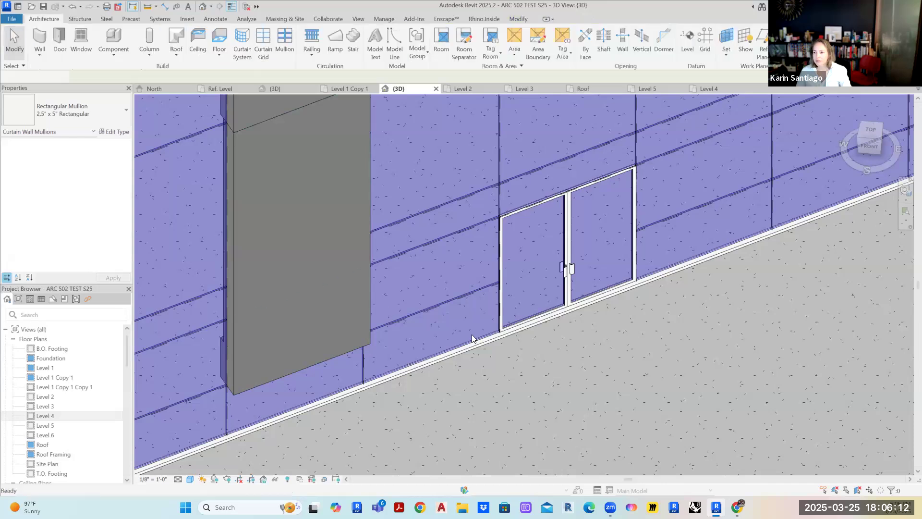
left_click(527, 323)
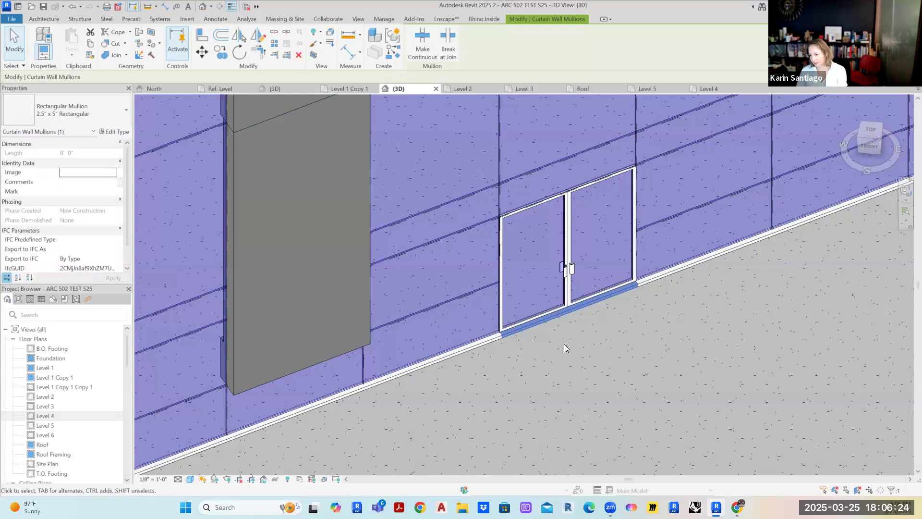
key("Escape")
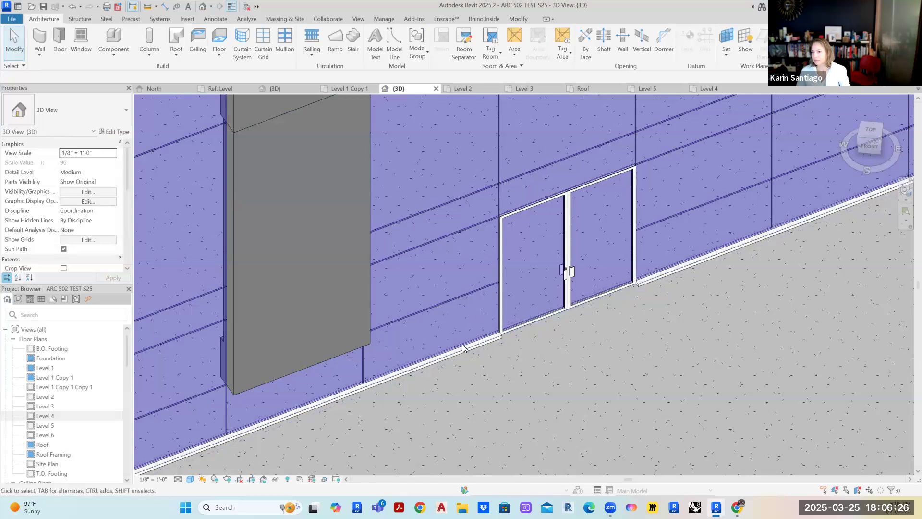
Place 2.5" x 5" Rectangular mullions along the full-height vertical grid lines on both sides of the double door.
scroll(412, 397, "down", 4)
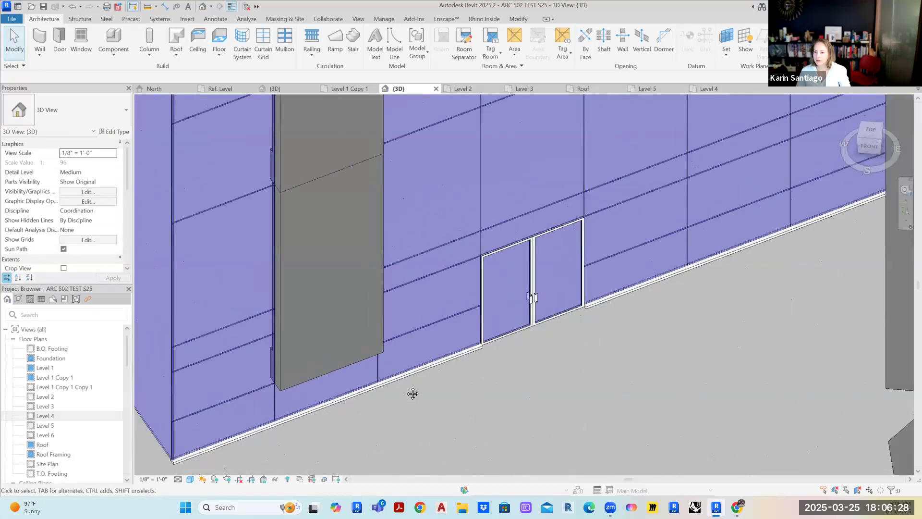
scroll(378, 396, "up", 2)
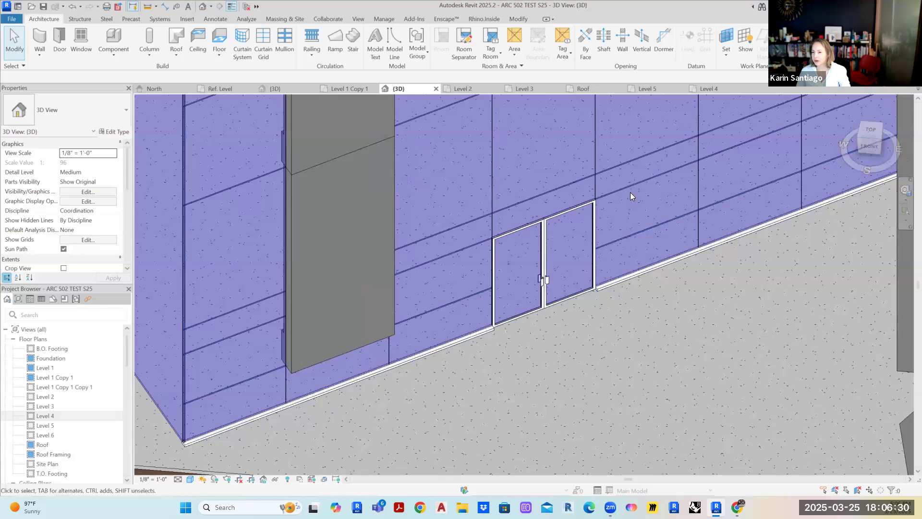
scroll(584, 241, "up", 2)
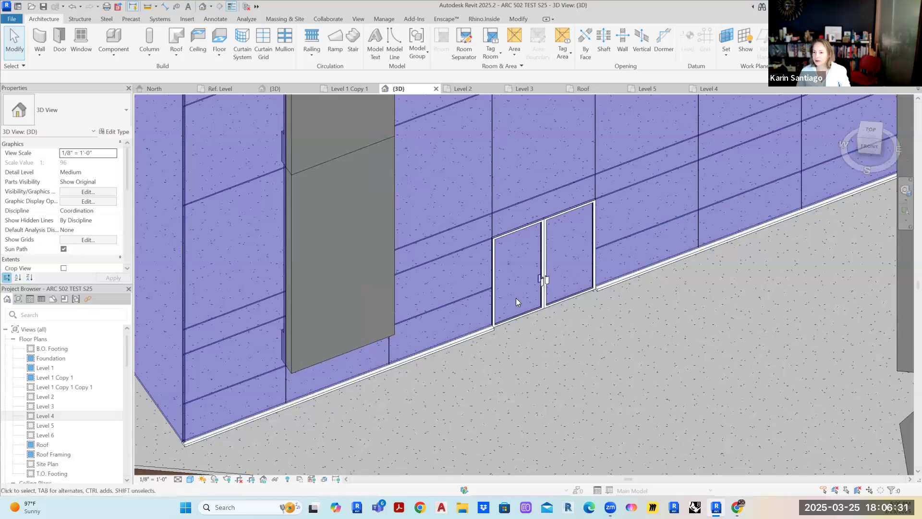
left_click(290, 39)
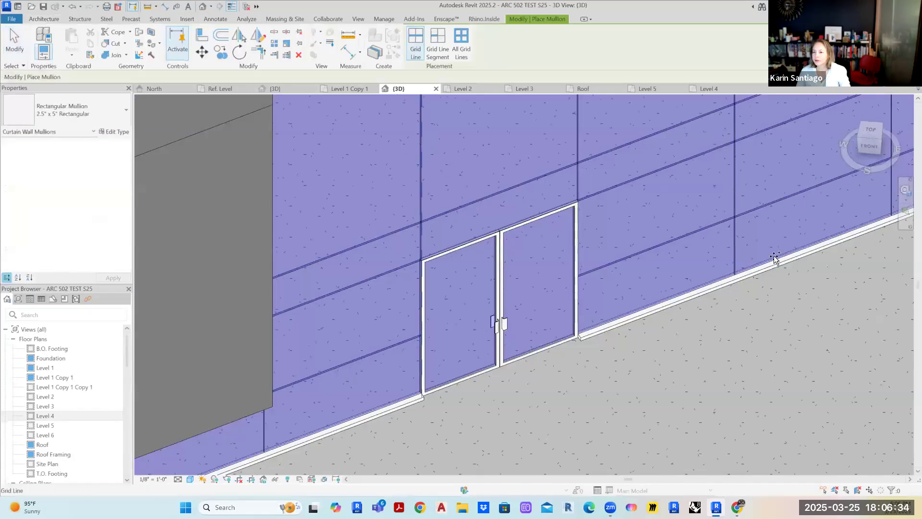
left_click(575, 130)
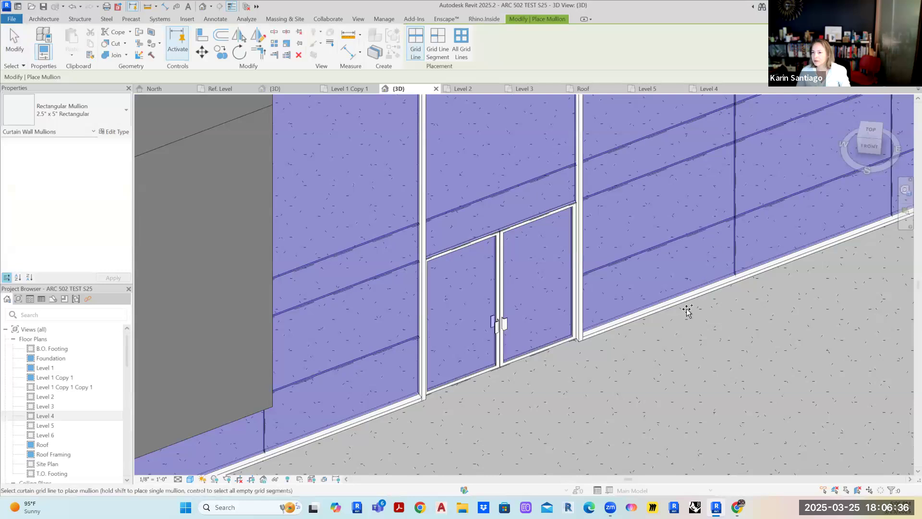
scroll(462, 327, "down", 1)
scroll(648, 298, "down", 1)
middle_click_drag(676, 312, 671, 380)
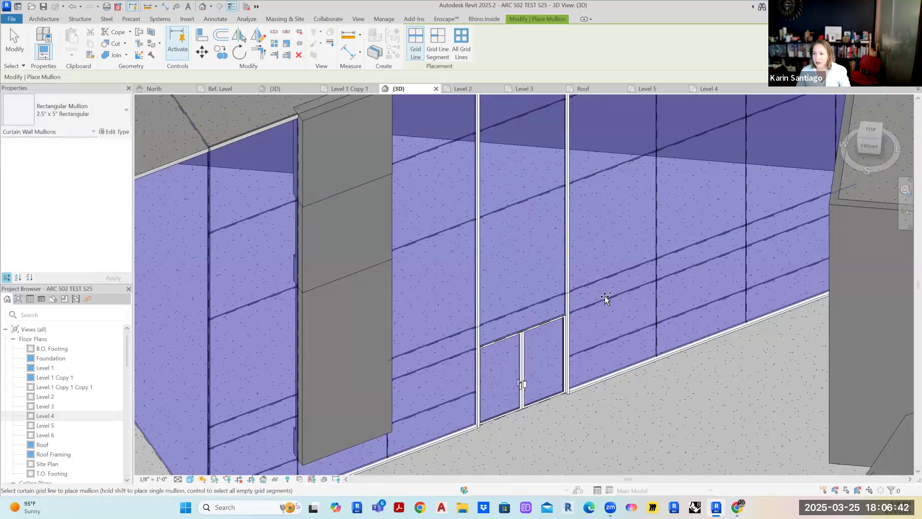
scroll(603, 292, "down", 1)
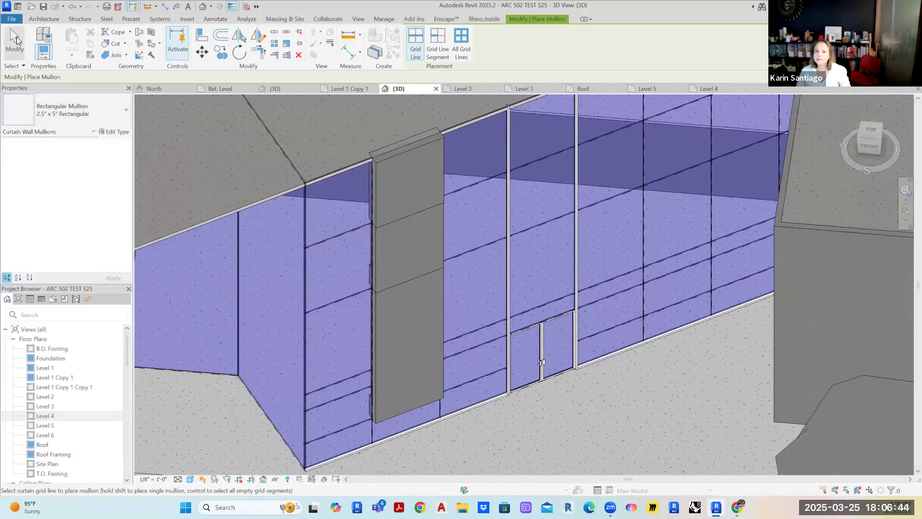
left_click(16, 40)
scroll(545, 293, "down", 2)
scroll(588, 257, "up", 1)
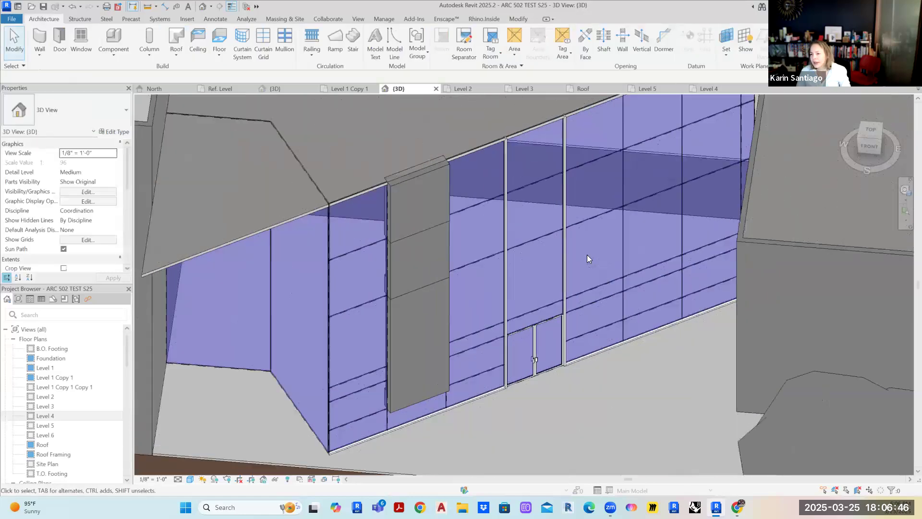
scroll(587, 255, "up", 1)
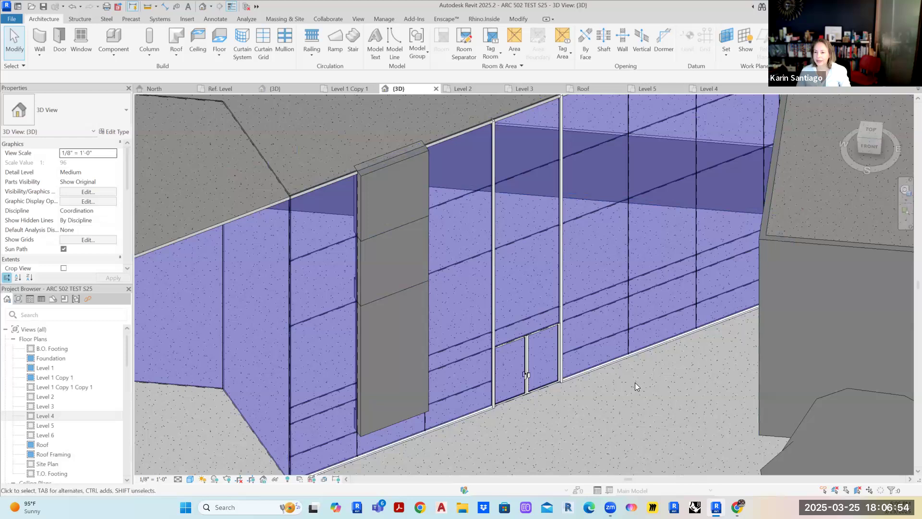
scroll(611, 380, "down", 2)
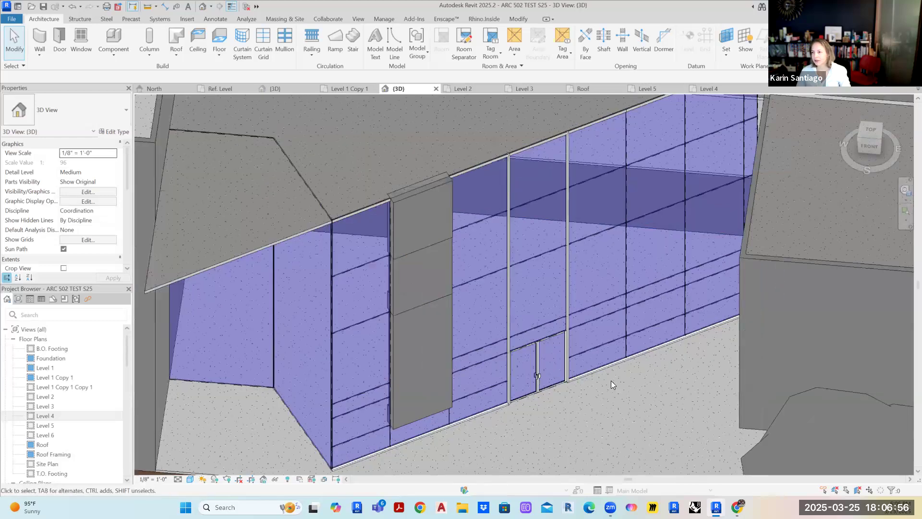
scroll(615, 394, "down", 3)
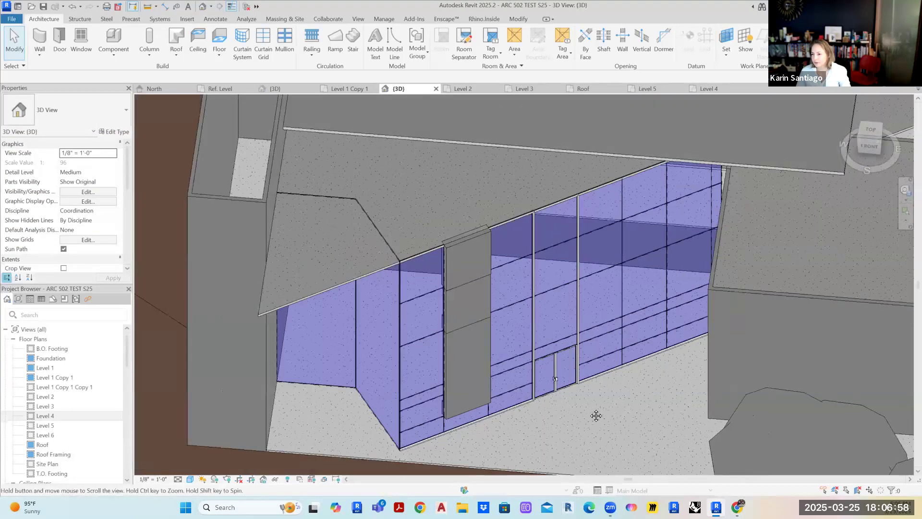
Duplicate the type of the topmost mullion segment on the vertical line left of the double door as 2.5" x 16" Rectangular.
scroll(595, 409, "up", 2)
scroll(516, 271, "up", 2)
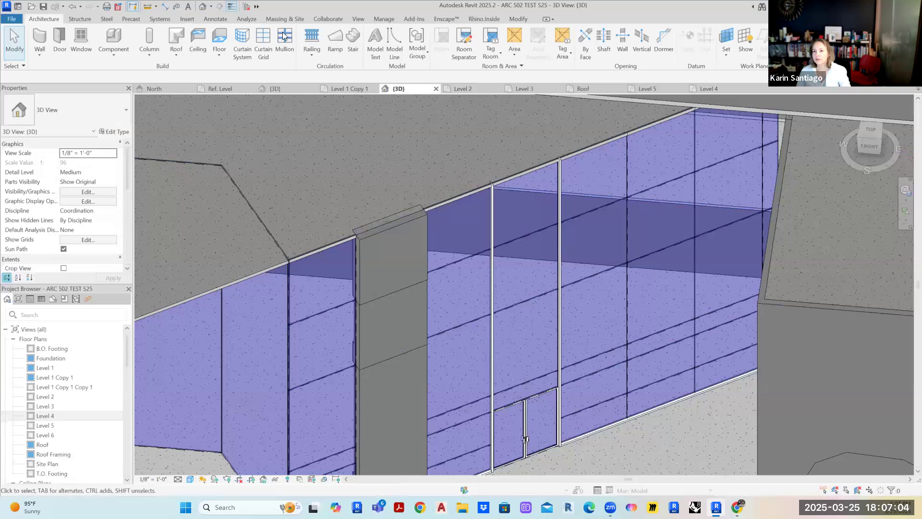
left_click(493, 208)
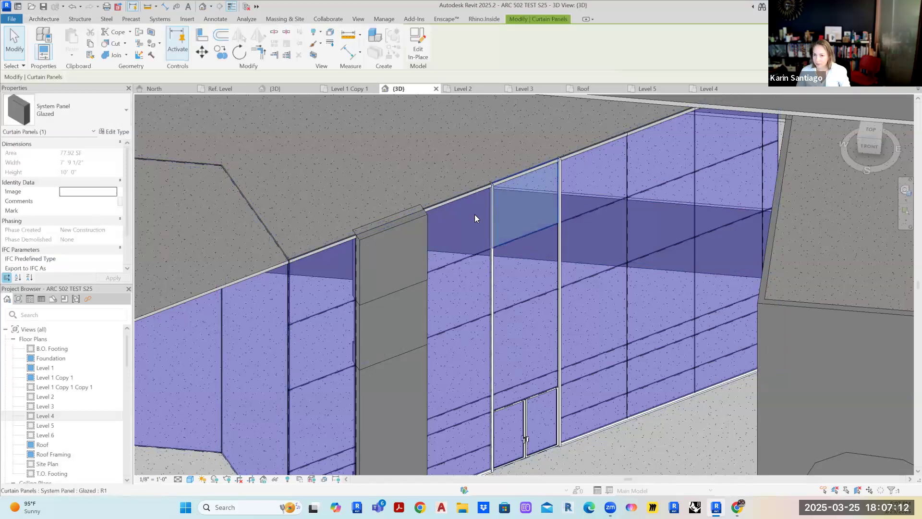
scroll(465, 157, "up", 4)
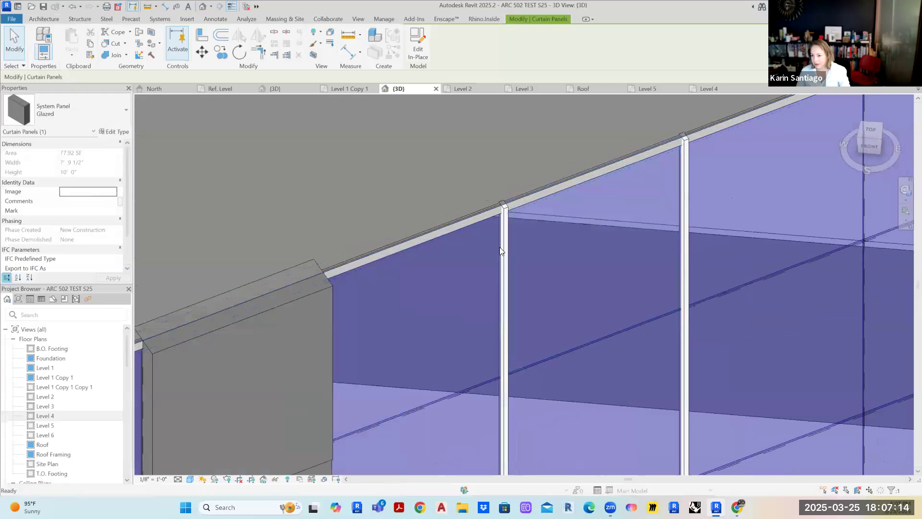
key("Escape")
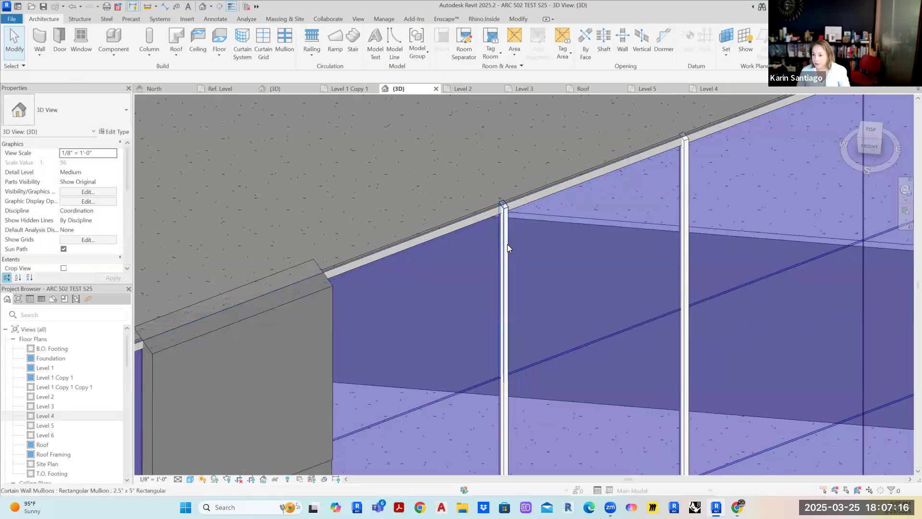
left_click(507, 245)
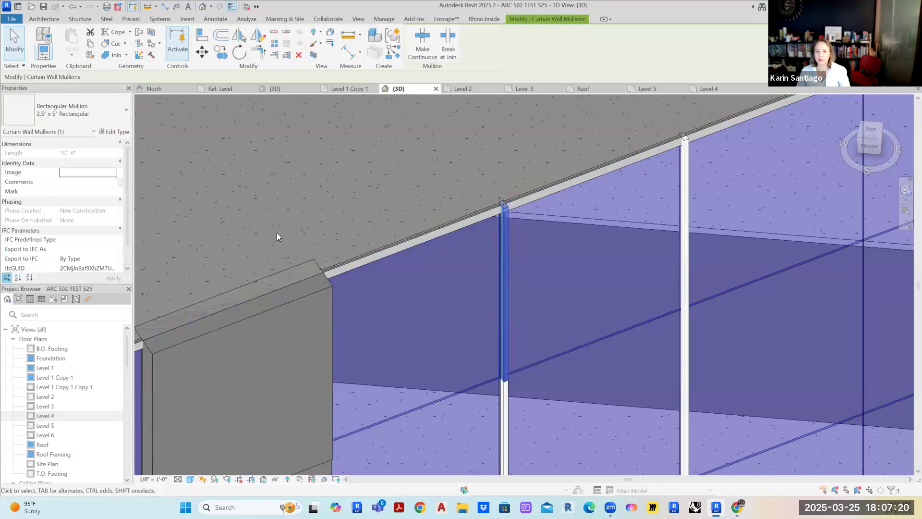
left_click(78, 116)
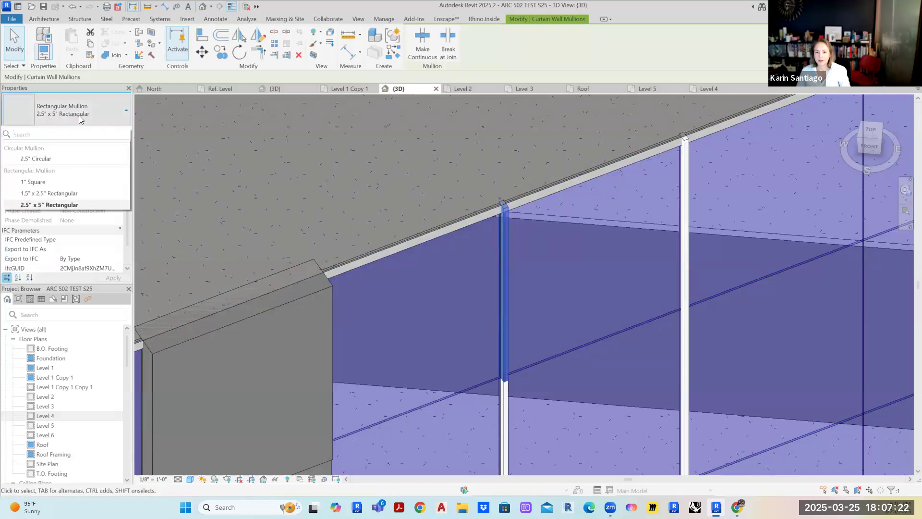
left_click(46, 205)
left_click(115, 132)
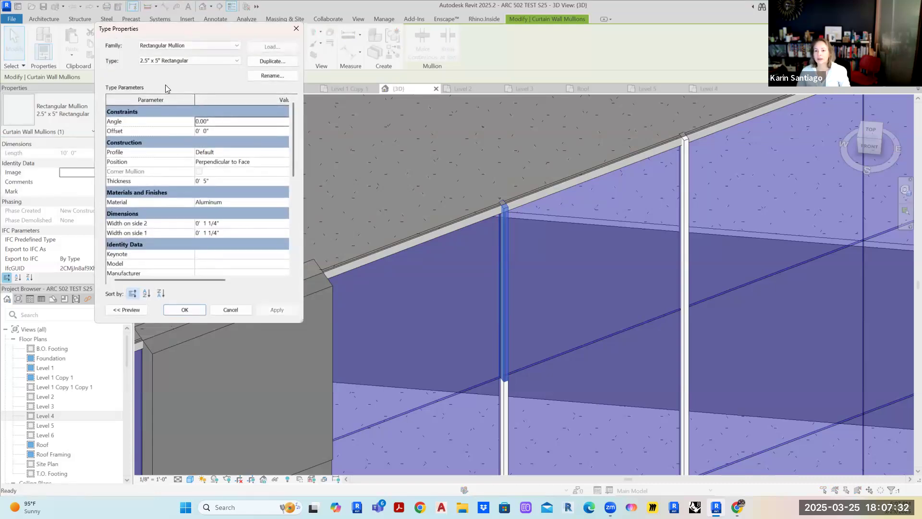
left_click(262, 62)
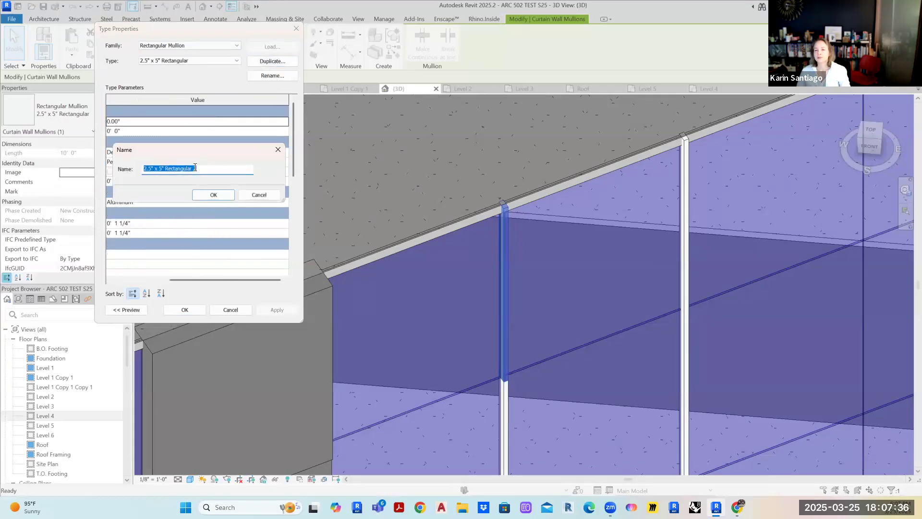
left_click(209, 169)
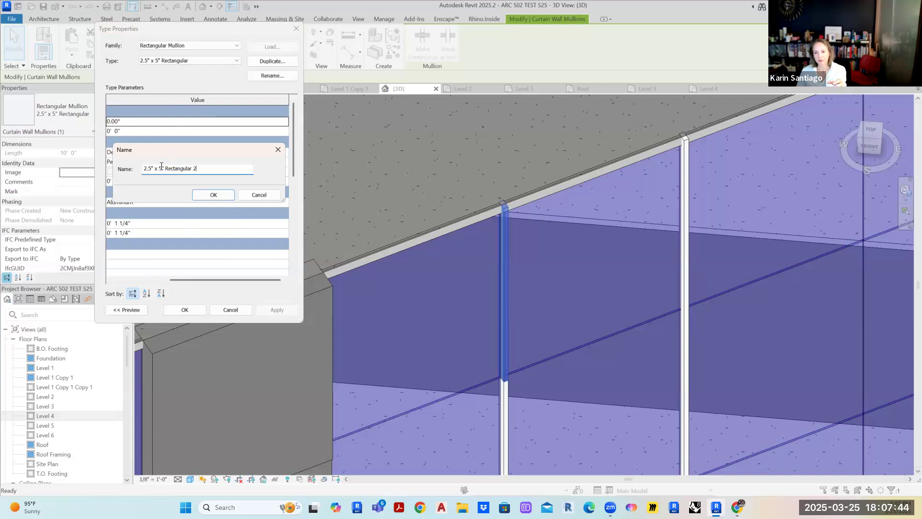
key("BackSpace")
key("BackSpace")
type("1")
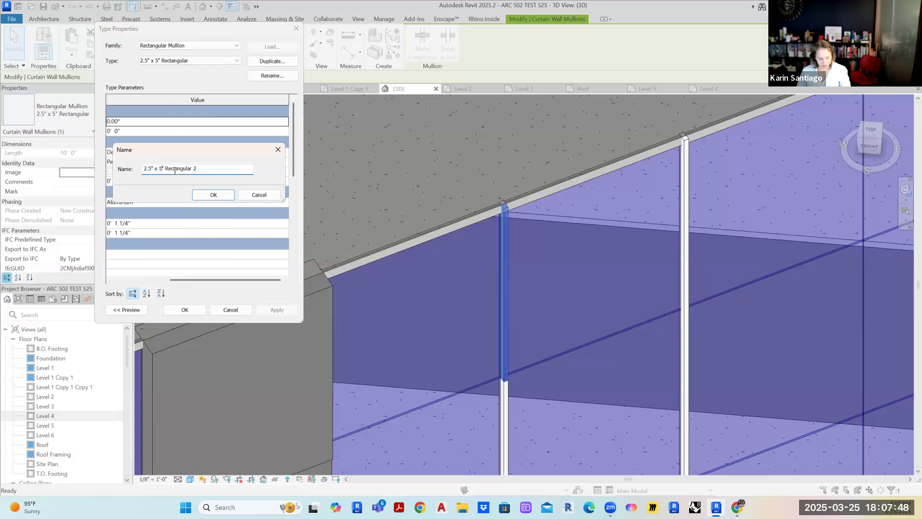
type("6")
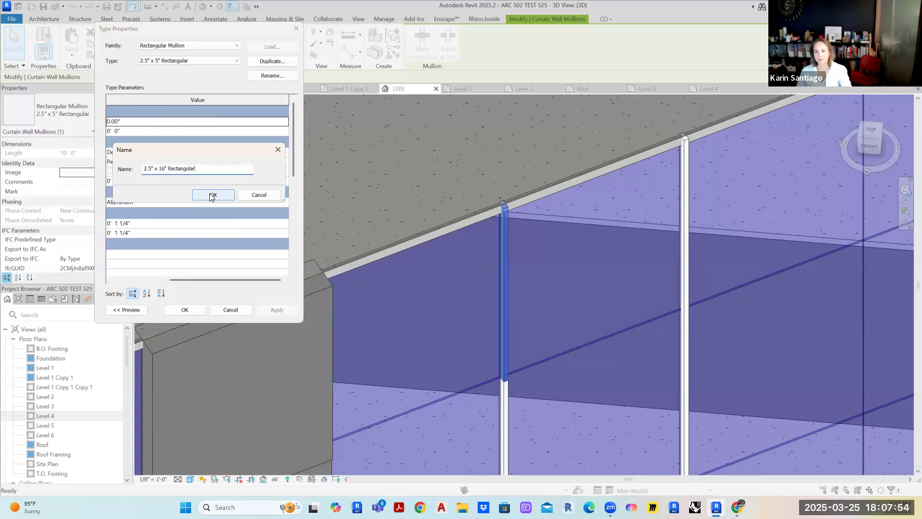
left_click(210, 194)
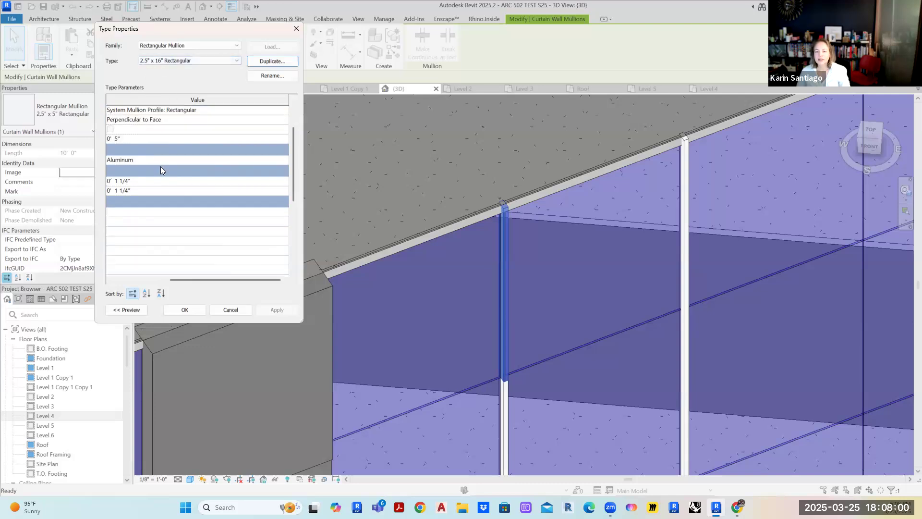
Set the thickness of the 2.5" x 16" Rectangular mullion type to 16" and apply it to the selected segment.
scroll(160, 166, "up", 2)
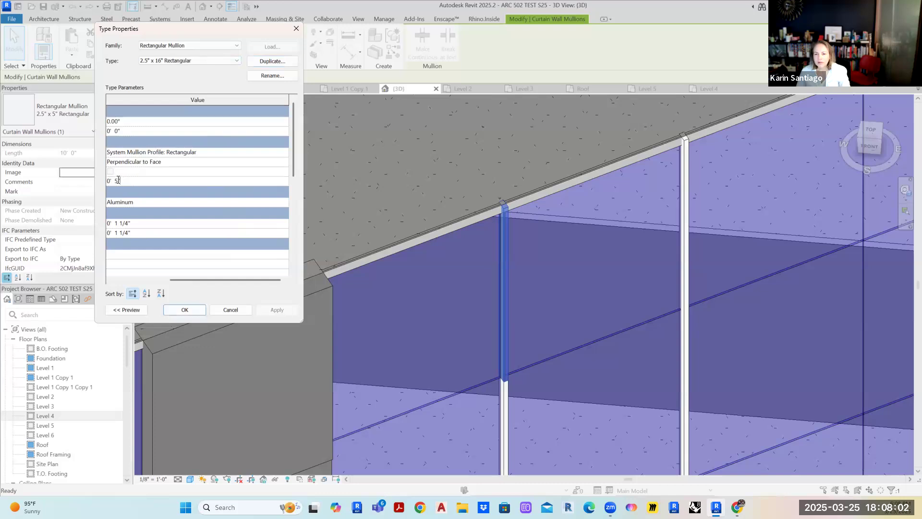
key("BackSpace")
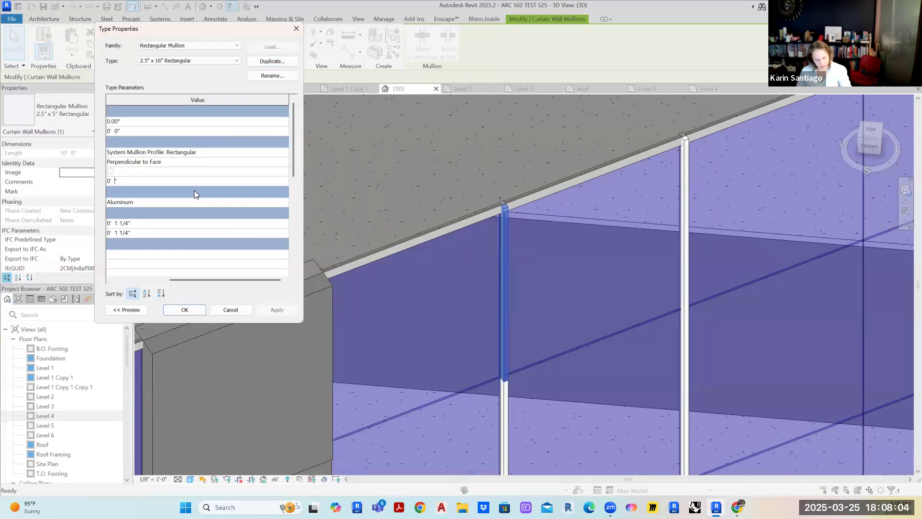
type("16")
scroll(186, 248, "down", 2)
scroll(190, 259, "up", 2)
left_click(272, 310)
left_click(186, 310)
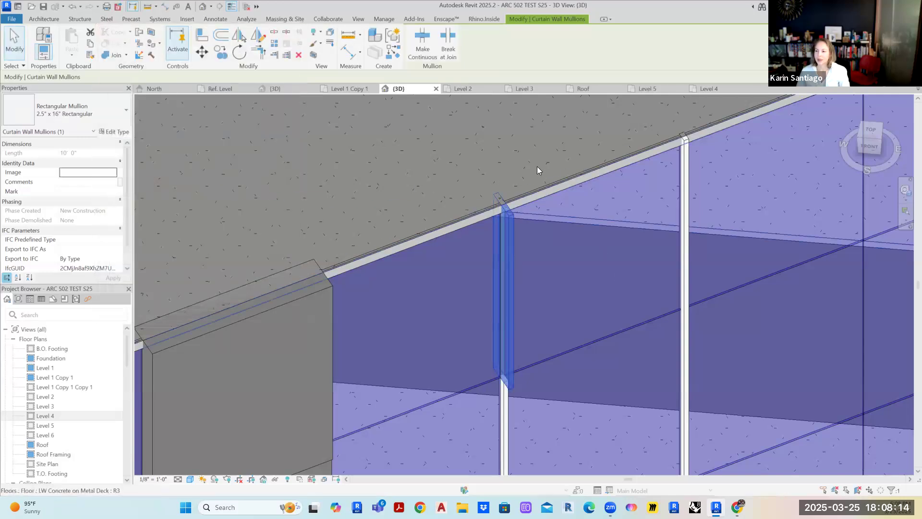
key("Escape")
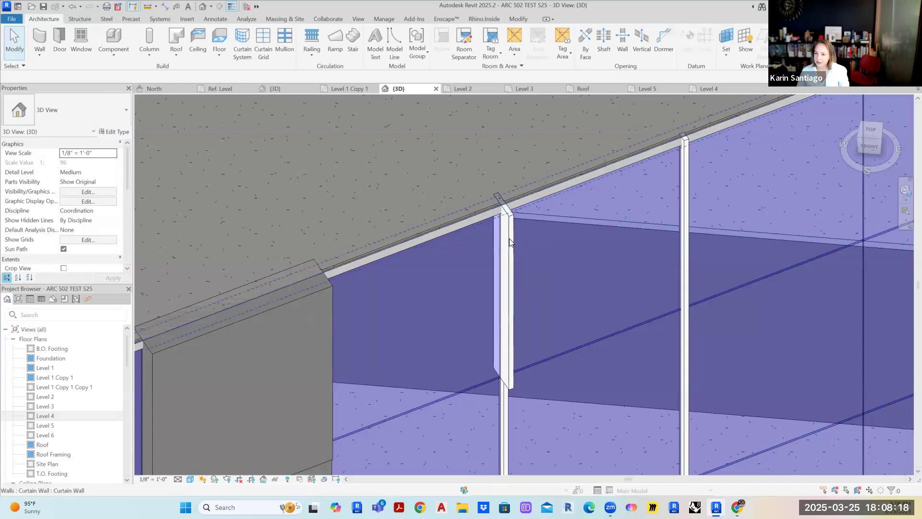
Examine the type parameters of the 2.5" x 16" Rectangular mullion, including its profile, position and angle.
left_click(512, 296)
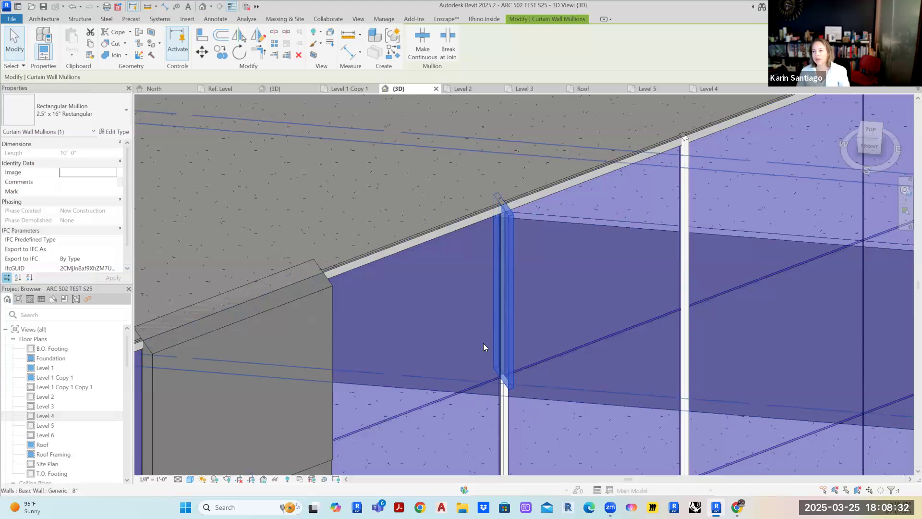
left_click(111, 133)
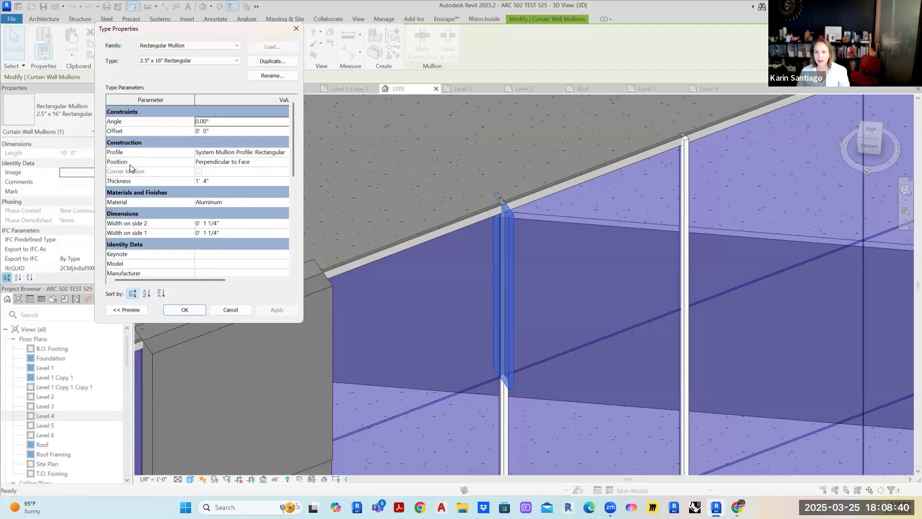
left_click(216, 161)
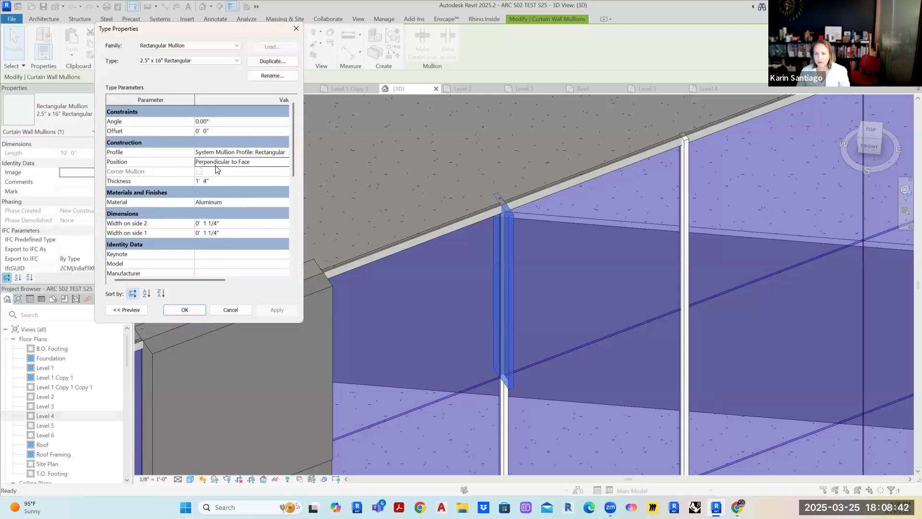
left_click(138, 152)
scroll(138, 207, "down", 2)
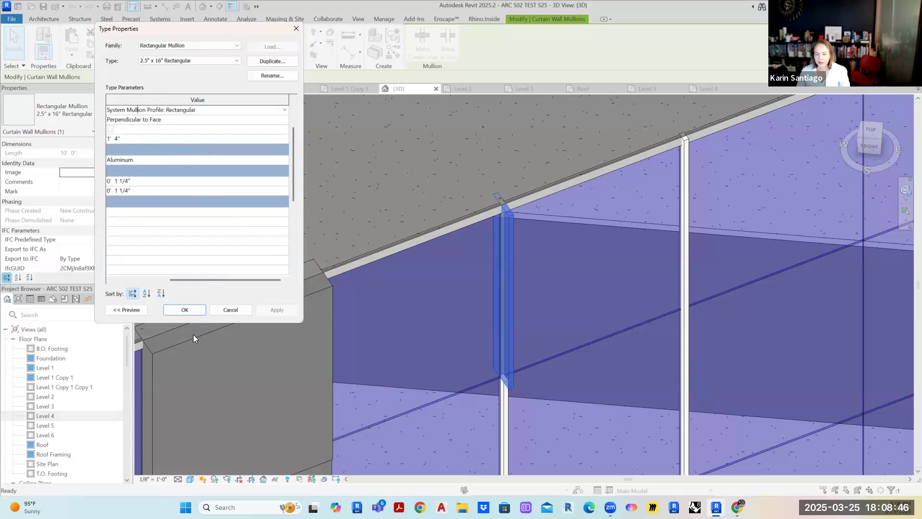
left_click_drag(199, 281, 144, 281)
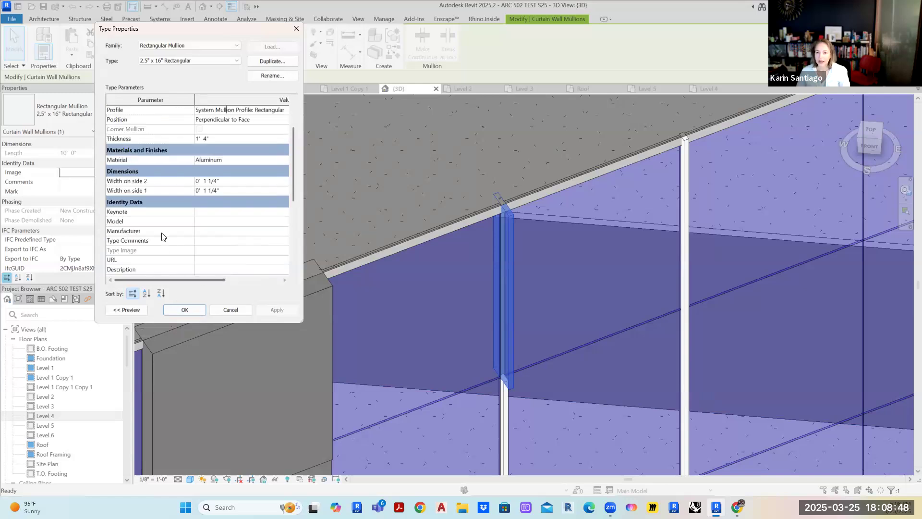
scroll(161, 237, "down", 3)
scroll(164, 239, "up", 6)
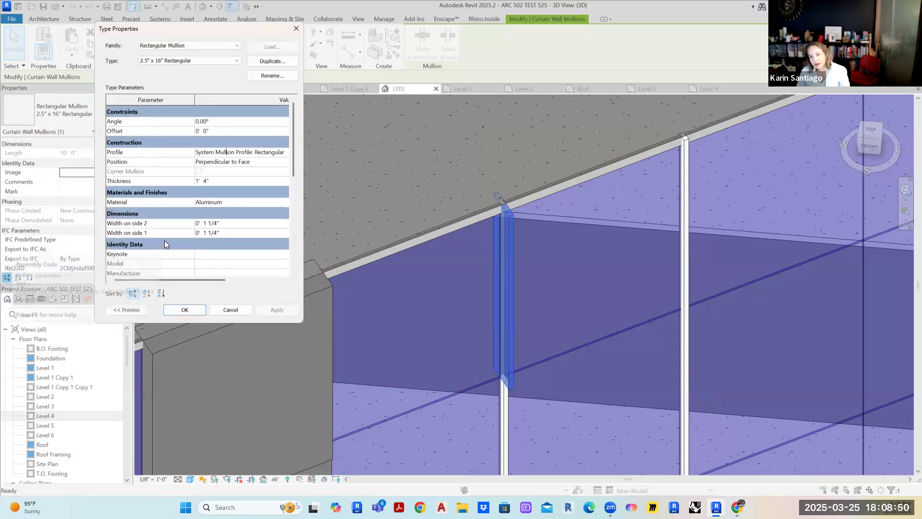
left_click(155, 123)
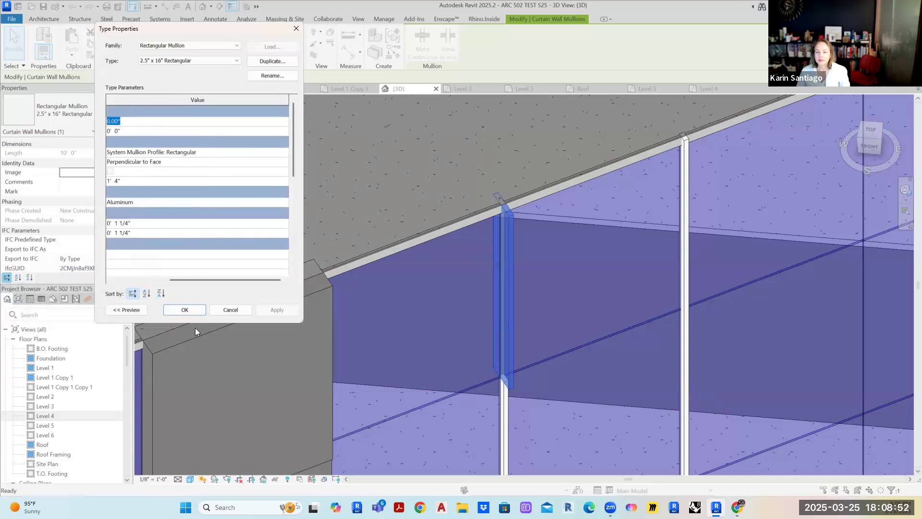
left_click_drag(216, 279, 129, 276)
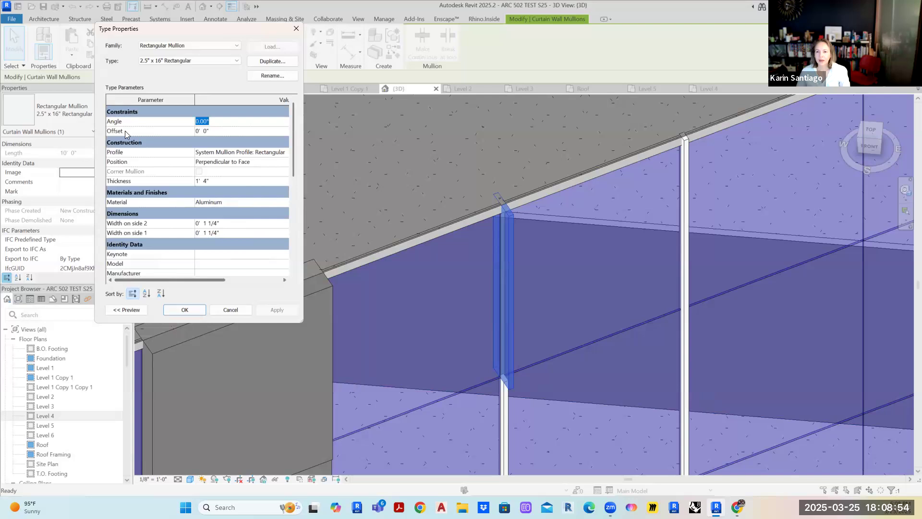
Set the offset of the 2.5" x 16" Rectangular mullion type to 4".
left_click(211, 130)
left_click_drag(155, 133, 79, 133)
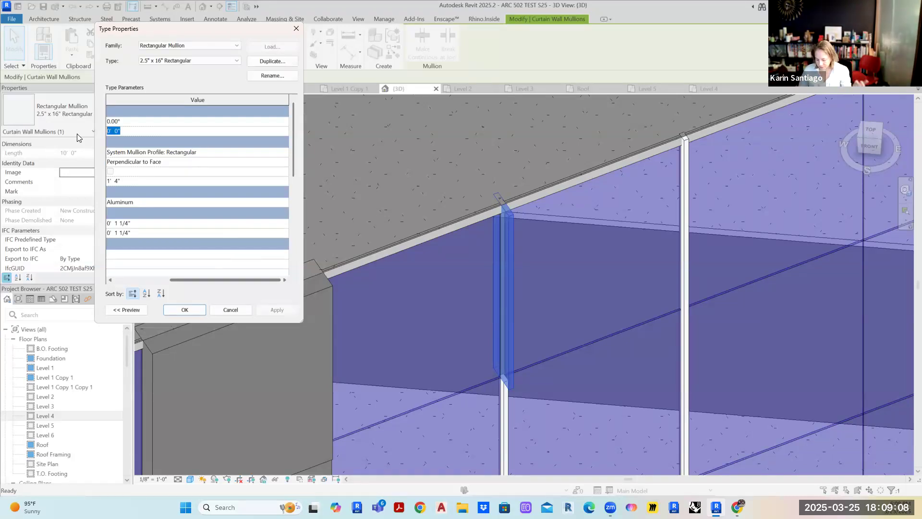
type("0 4")
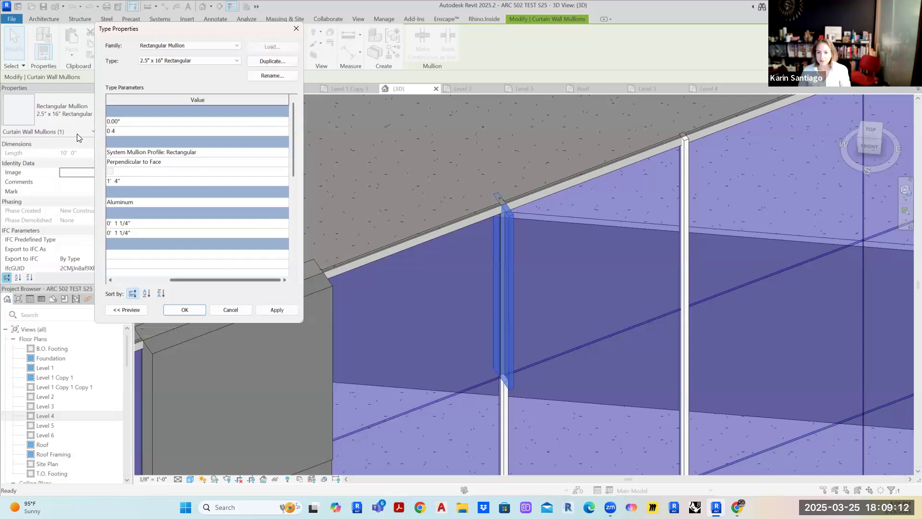
left_click(276, 310)
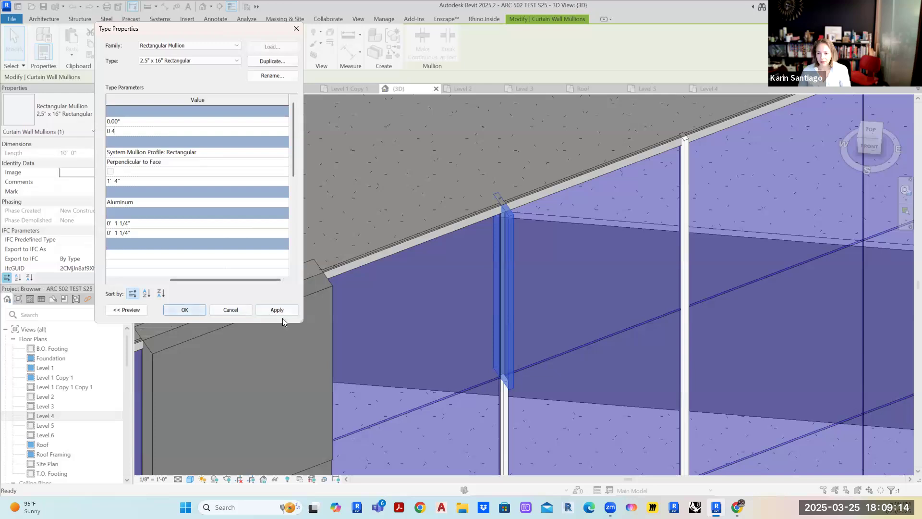
left_click(191, 314)
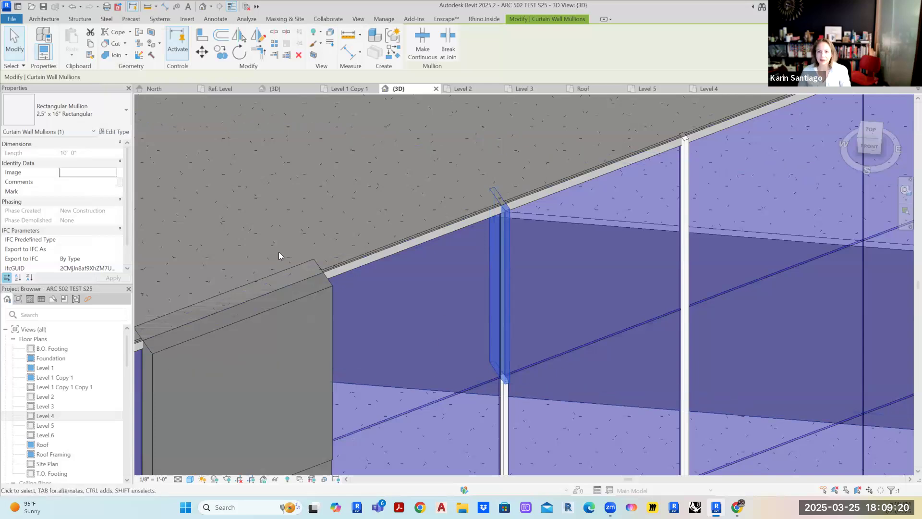
Set the offset of the 2.5" x 16" Rectangular mullion type to -12" so the segment projects outside the glass.
left_click(109, 133)
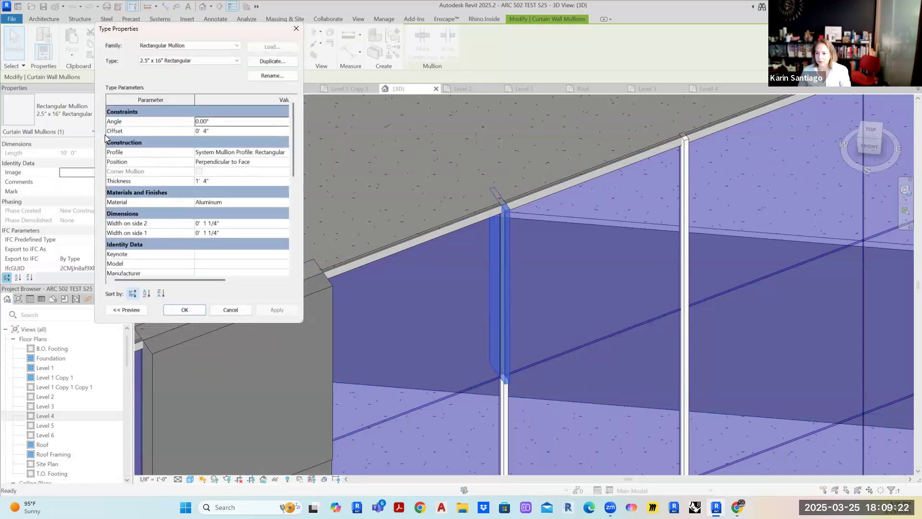
left_click(216, 129)
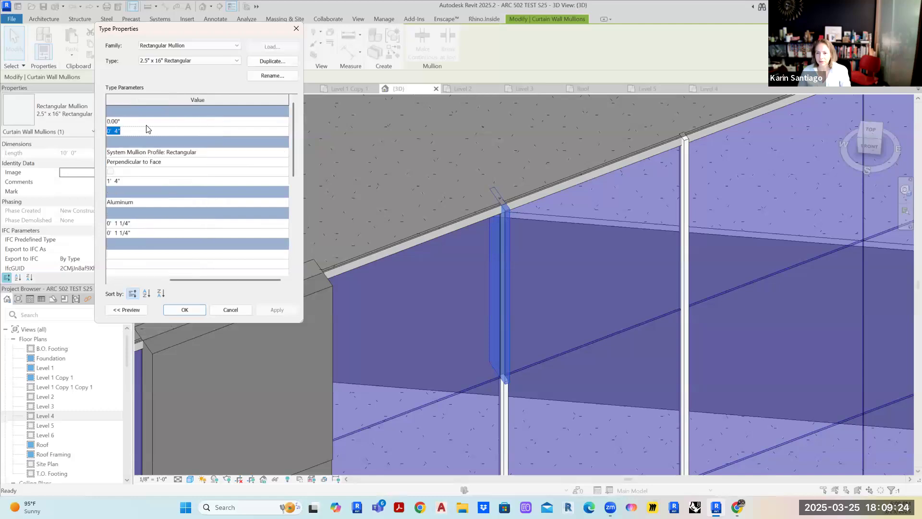
type("-")
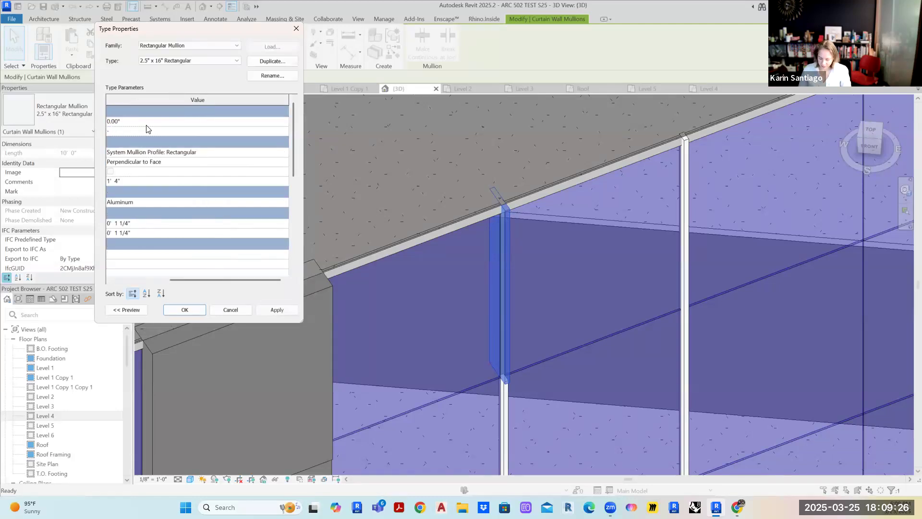
type("12")
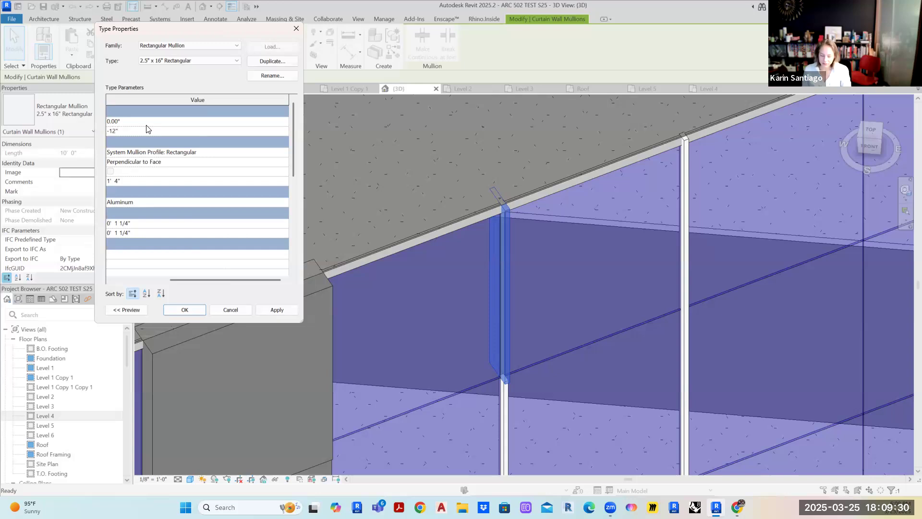
type("\"")
key("Return")
left_click(277, 309)
left_click(189, 309)
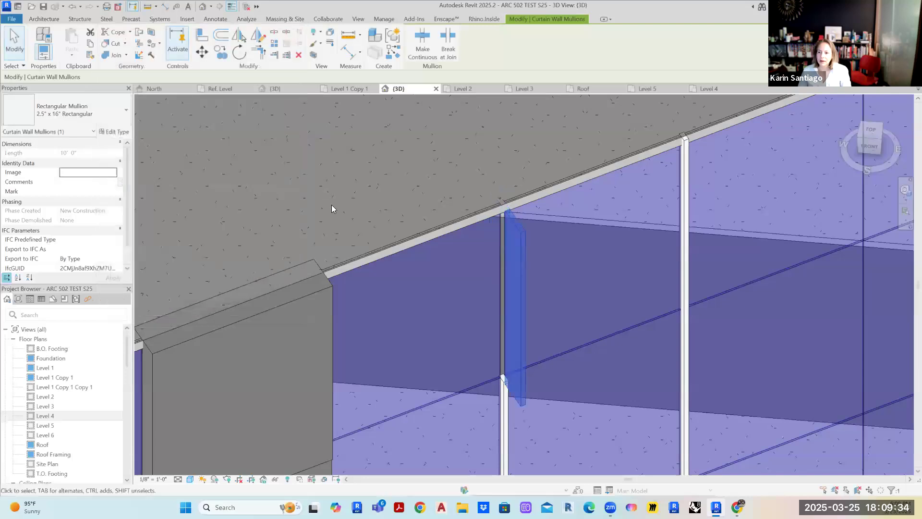
key("Escape")
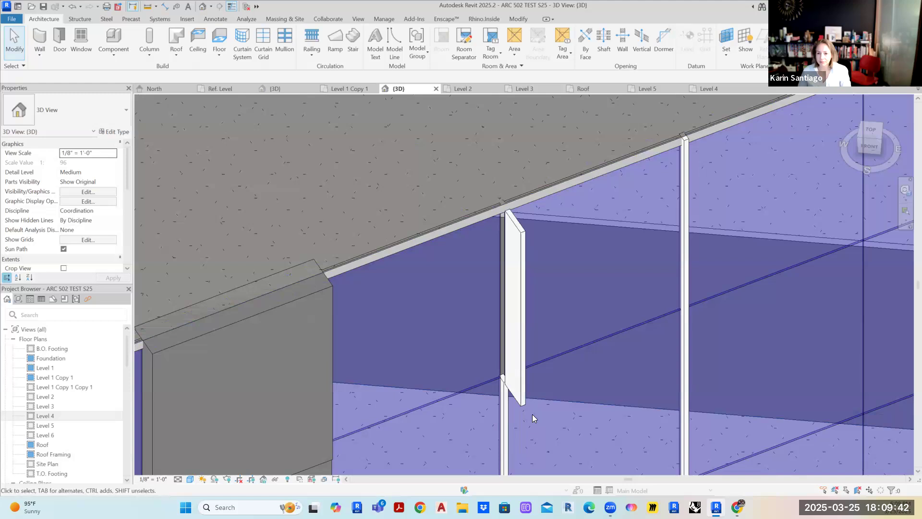
scroll(525, 406, "down", 1)
middle_click_drag(525, 406, 515, 207)
scroll(514, 208, "down", 1)
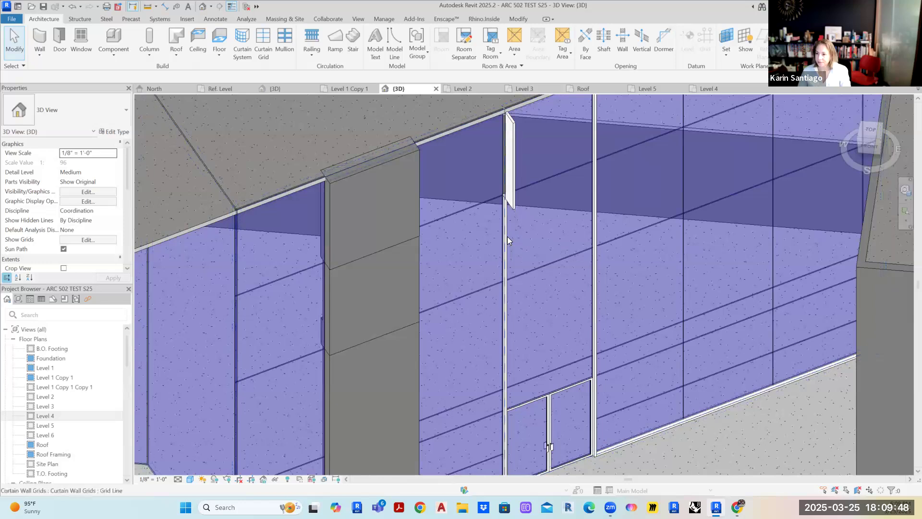
Set the offset of the 2.5" x 16" Rectangular mullion type to -8".
left_click(507, 237)
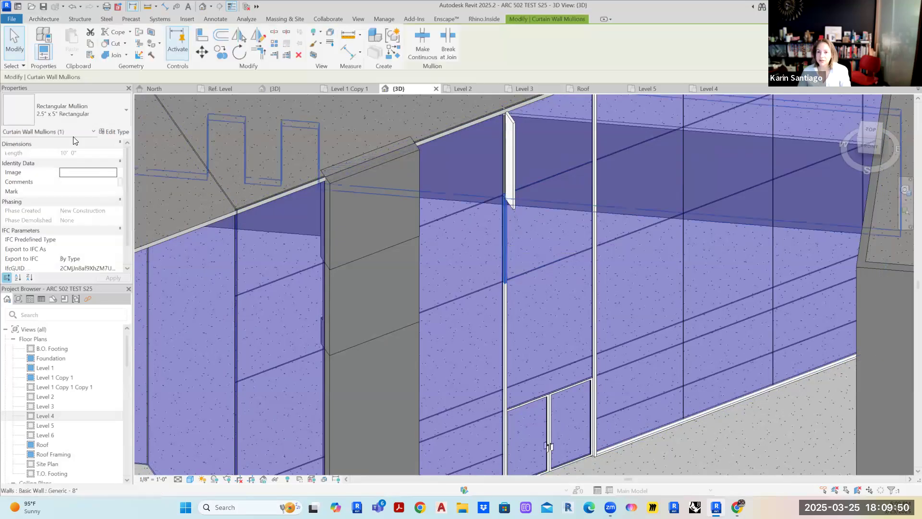
left_click(89, 120)
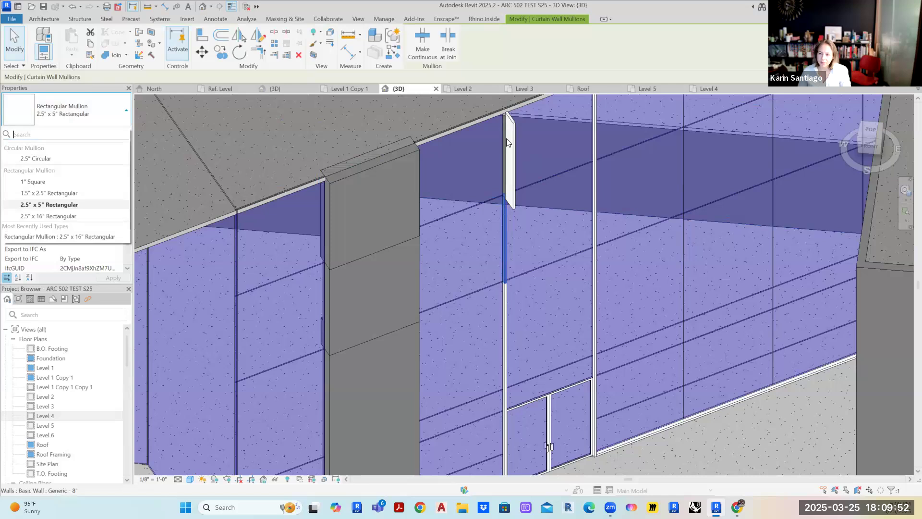
scroll(507, 142, "up", 6)
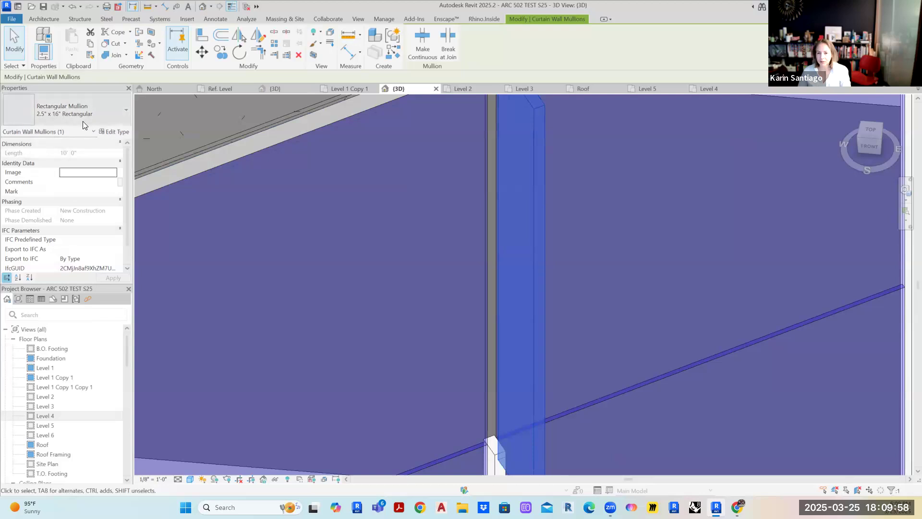
left_click(114, 133)
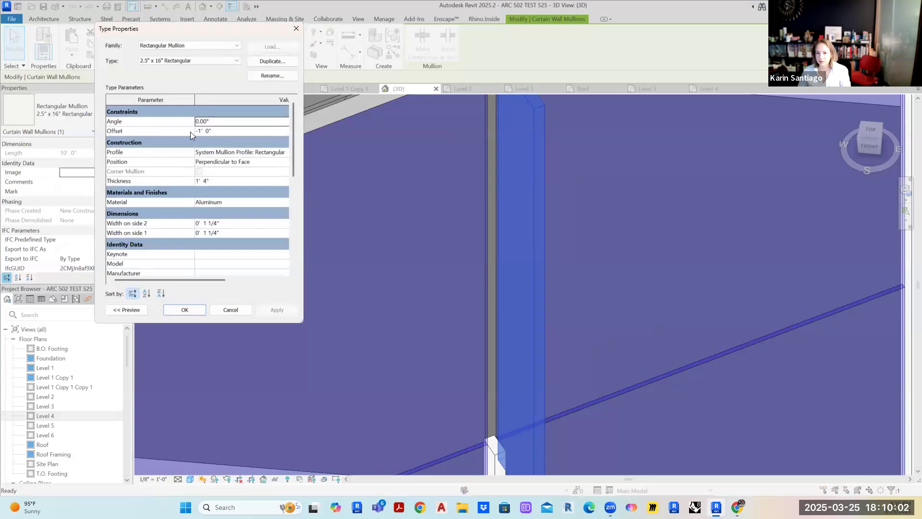
left_click(205, 131)
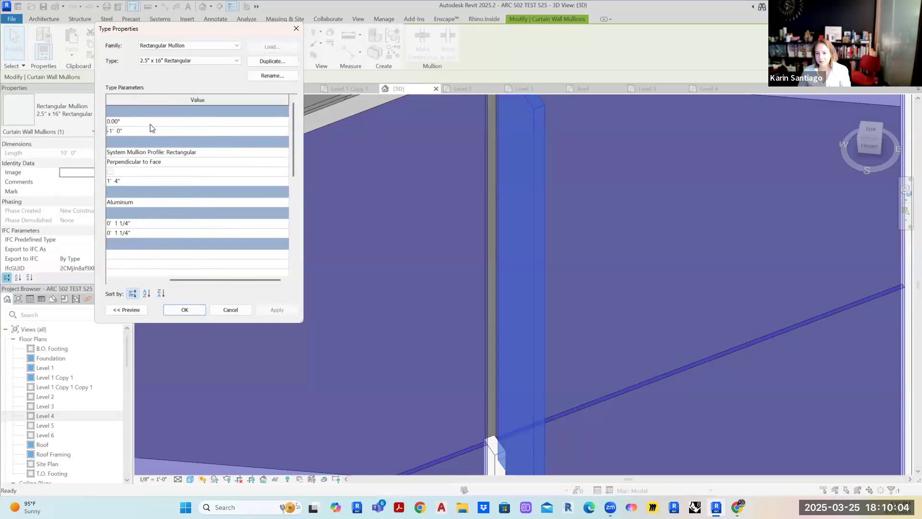
double_click(136, 130)
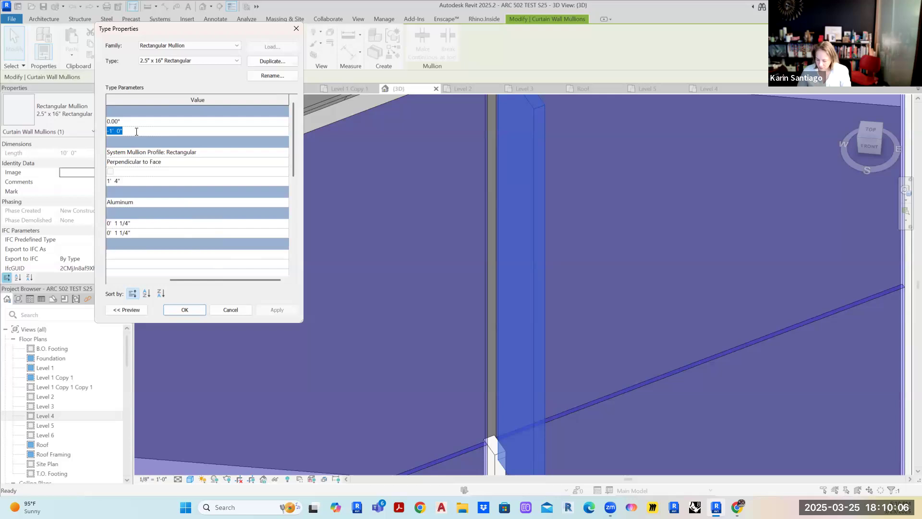
type("-")
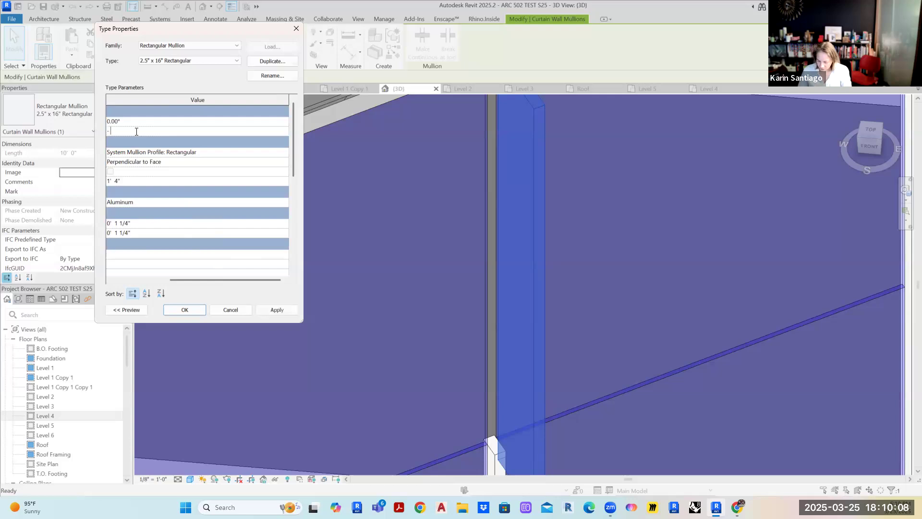
type(" 8\"")
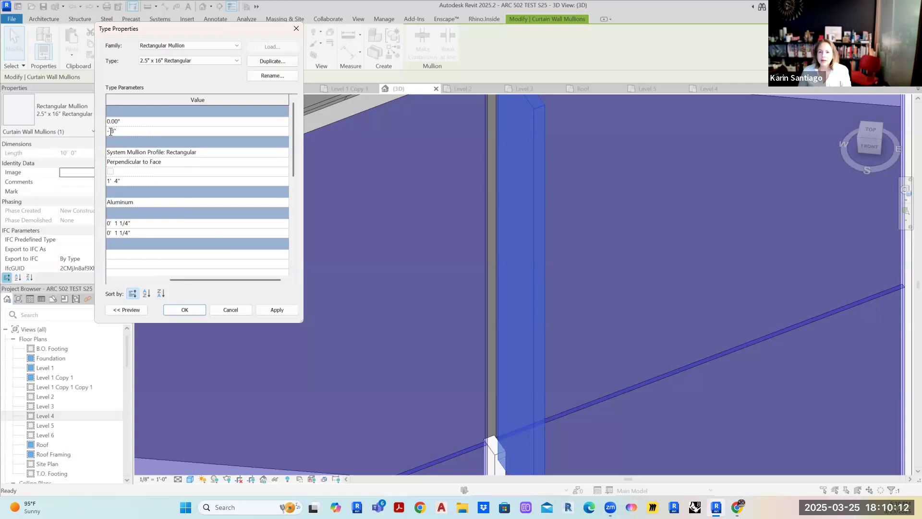
key("BackSpace")
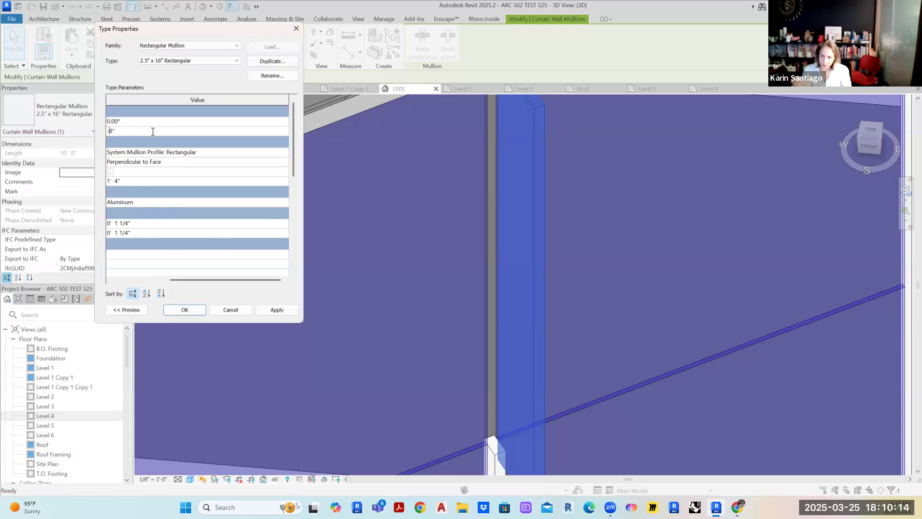
left_click(184, 310)
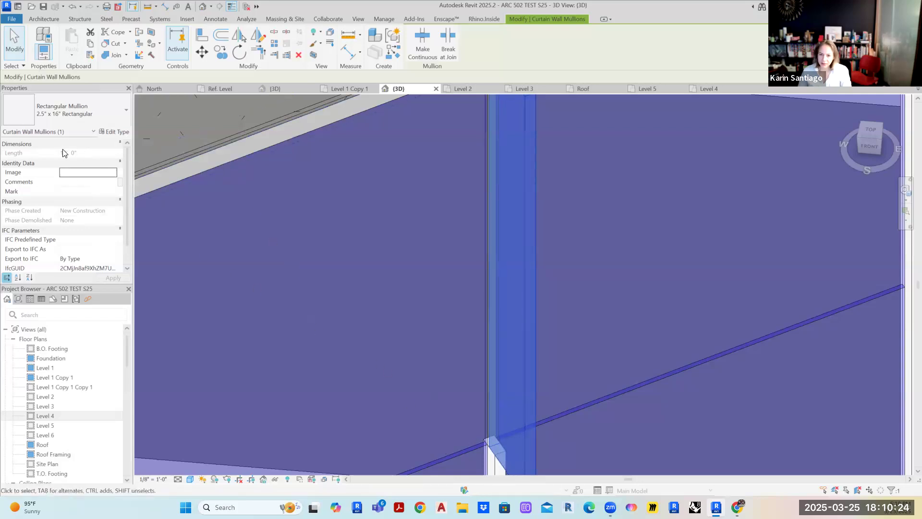
Change the offset of the 2.5" x 16" Rectangular mullion type to -9".
left_click(113, 132)
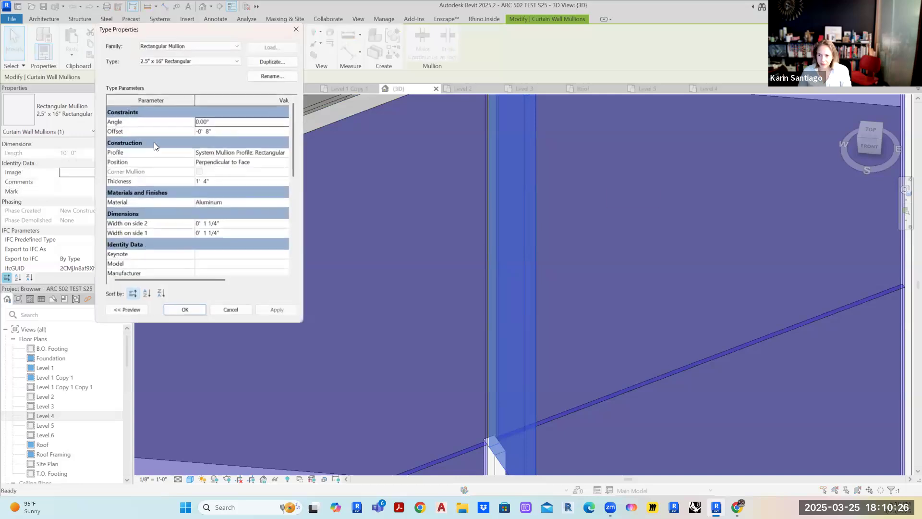
left_click(208, 131)
left_click(120, 130)
key("BackSpace")
key("BackSpace")
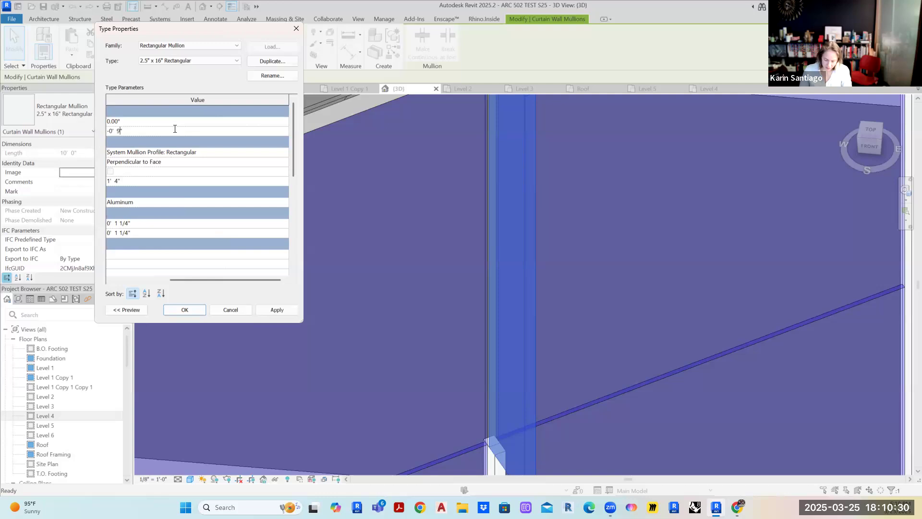
left_click(259, 310)
left_click(186, 309)
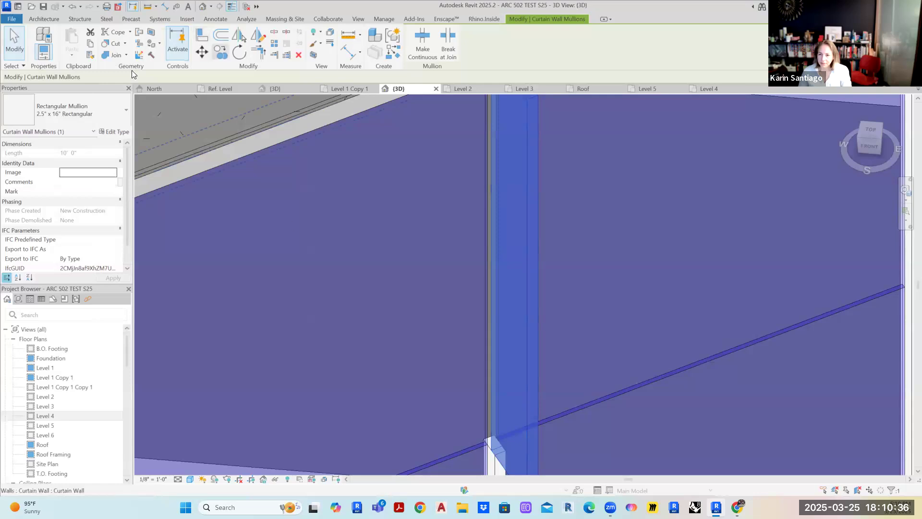
Set the 2.5" x 16" Rectangular mullion type's offset to -7" and deselect the mullion segment.
left_click(111, 132)
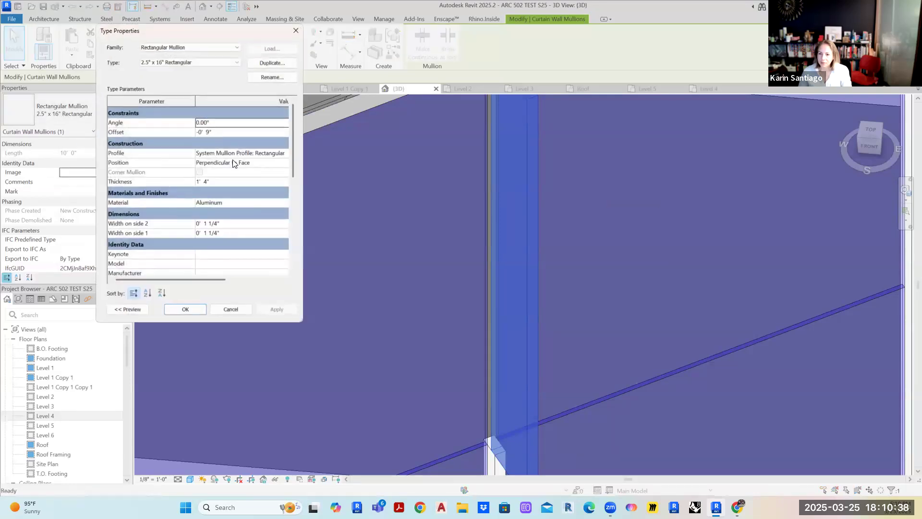
left_click(209, 130)
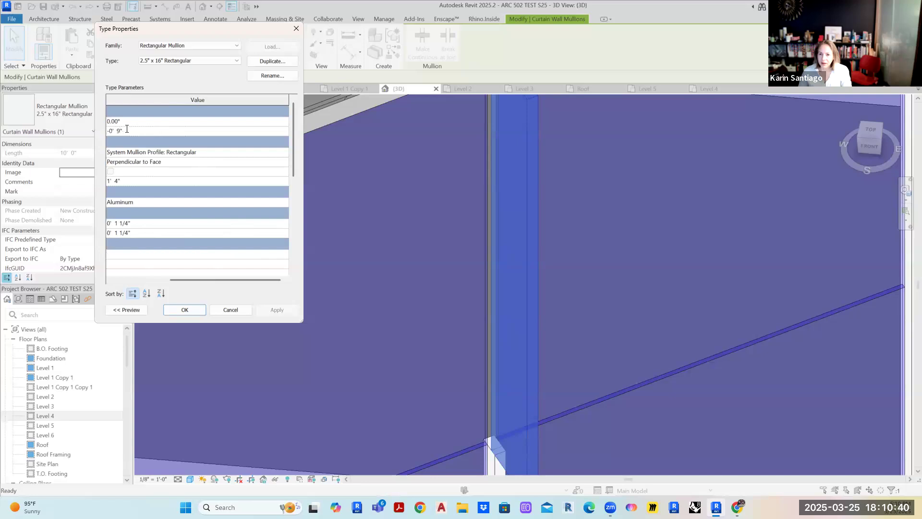
key("BackSpace")
key("BackSpace")
type("7")
key("Return")
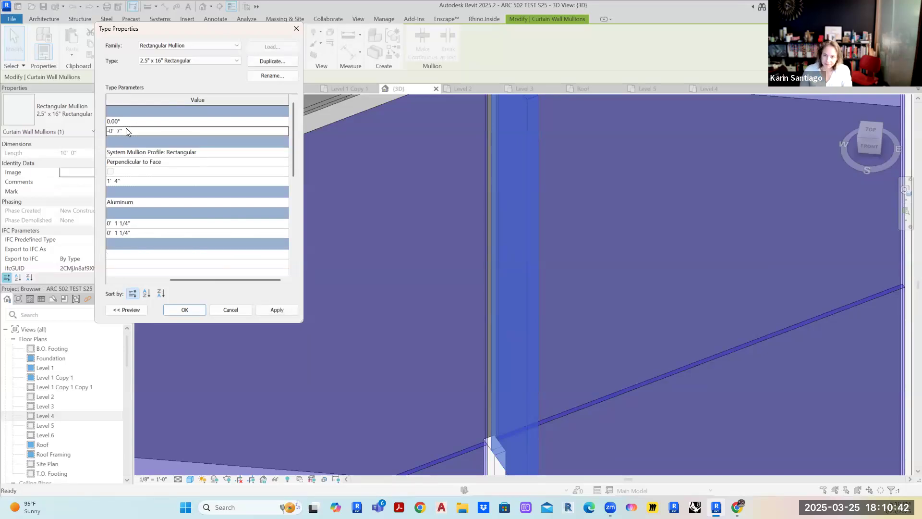
left_click(277, 310)
key("Return")
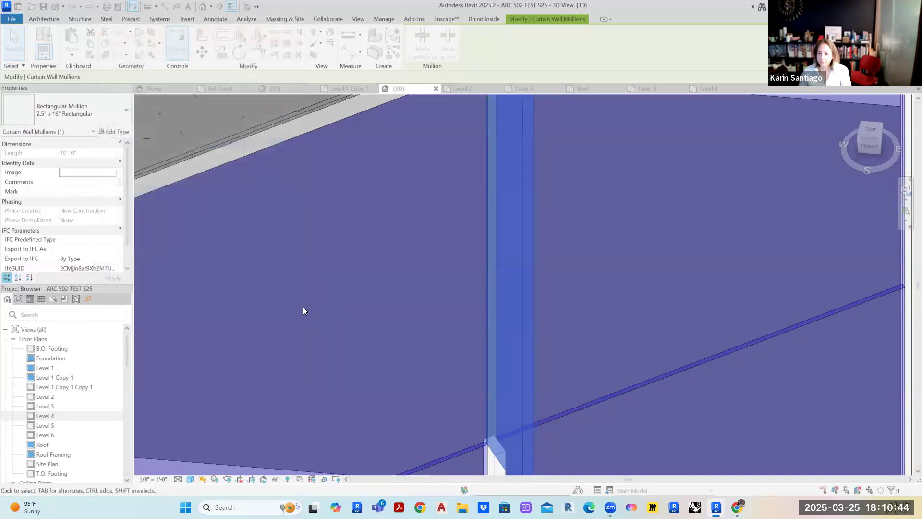
scroll(327, 275, "down", 1)
scroll(328, 277, "down", 2)
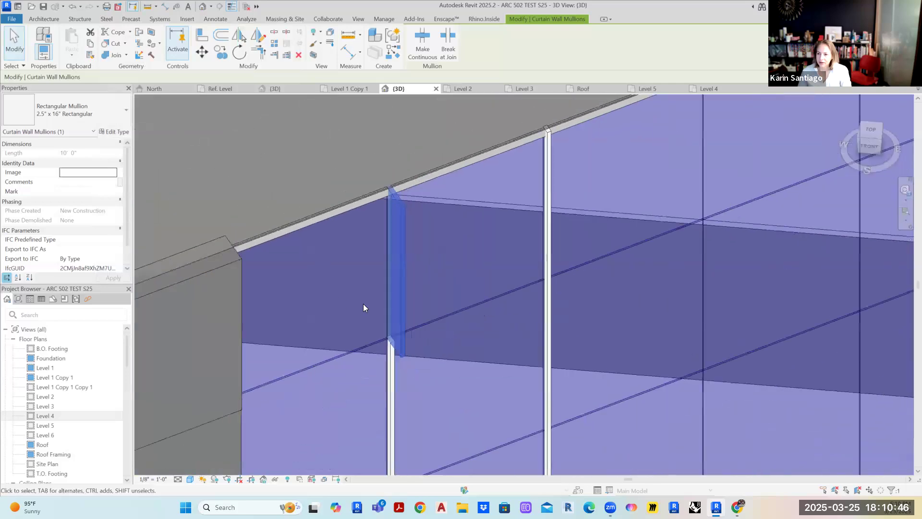
key("Escape")
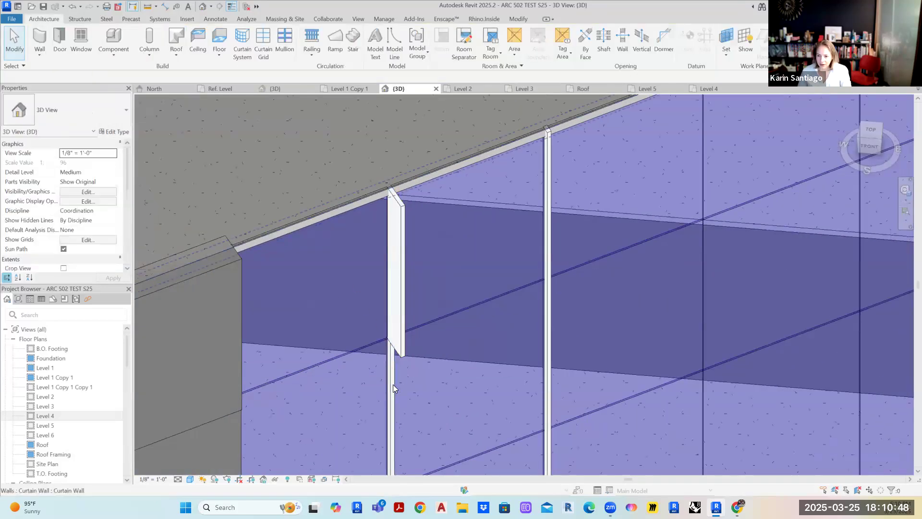
Change the vertical mullion segment directly below the deep top segment to the 2.5" x 16" Rectangular type.
left_click(393, 384)
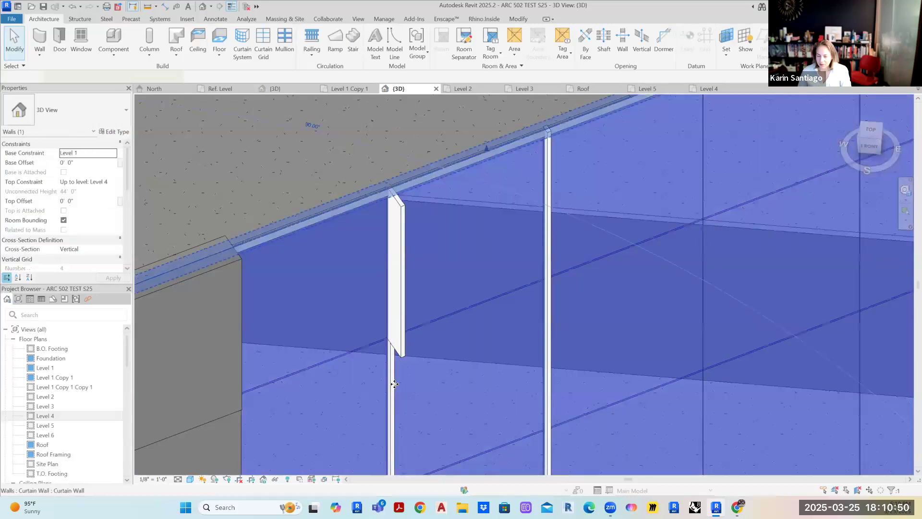
key("Escape")
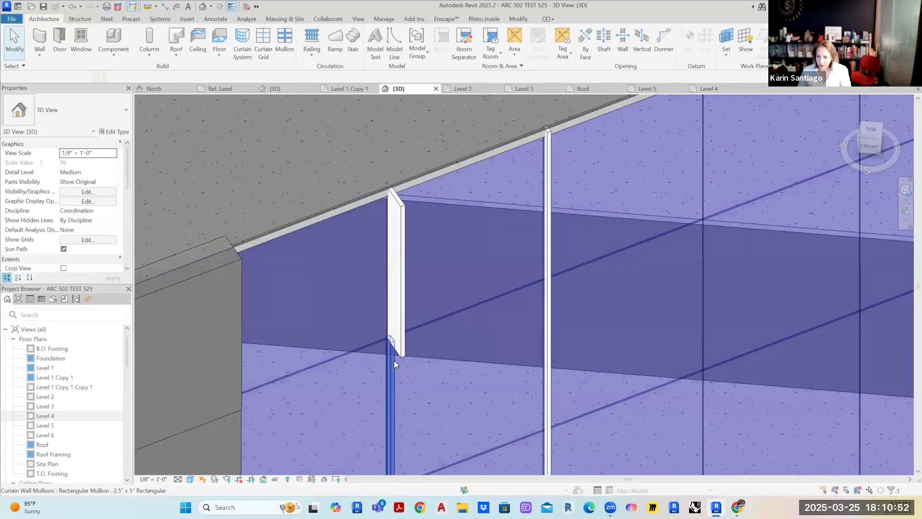
left_click(393, 360)
left_click(115, 116)
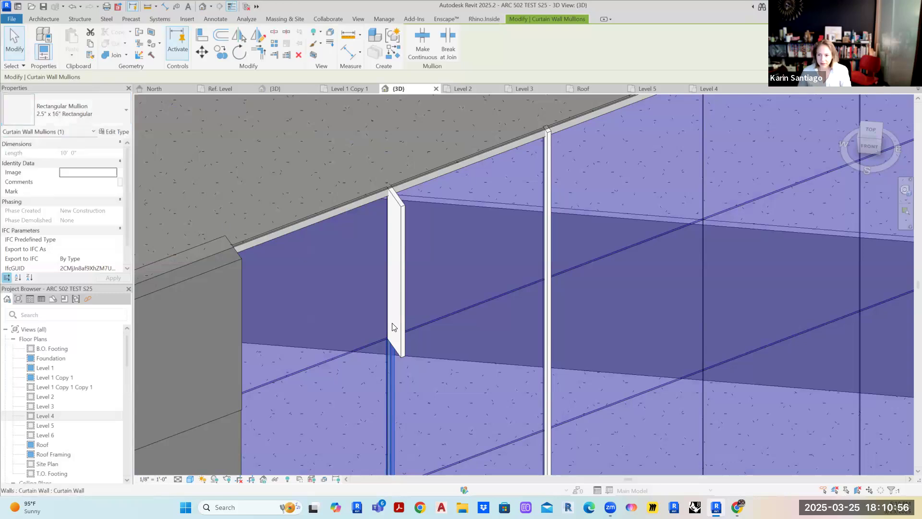
left_click(466, 316)
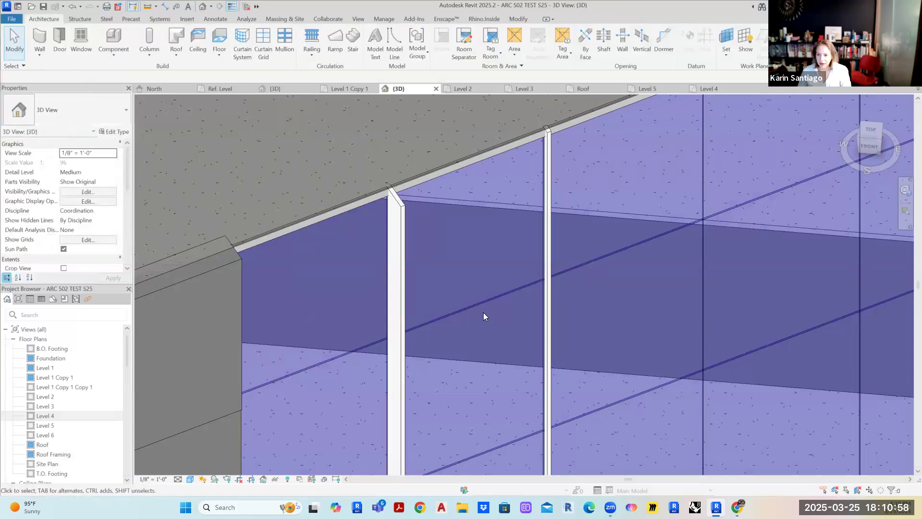
Place 2.5" x 5" Rectangular mullions along the whole uppermost horizontal grid line of the front curtain wall.
scroll(483, 314, "down", 3)
middle_click_drag(478, 348, 458, 198)
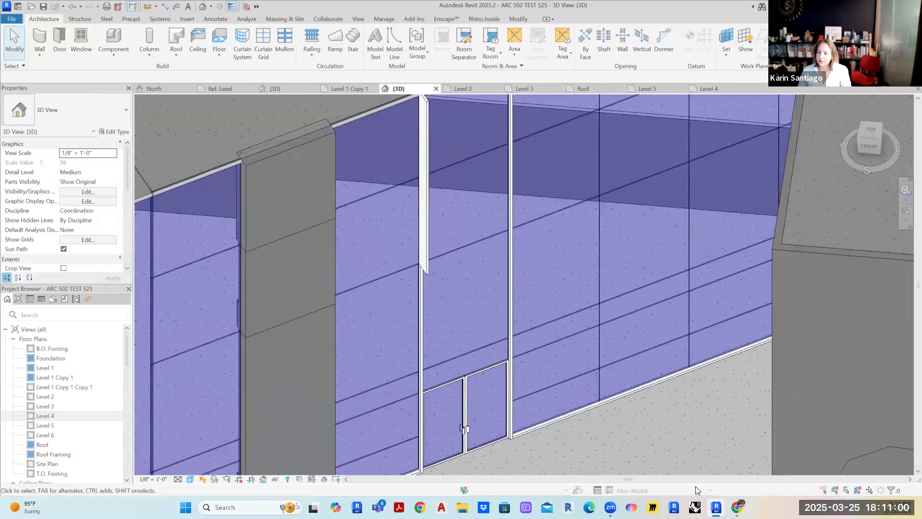
left_click(453, 166)
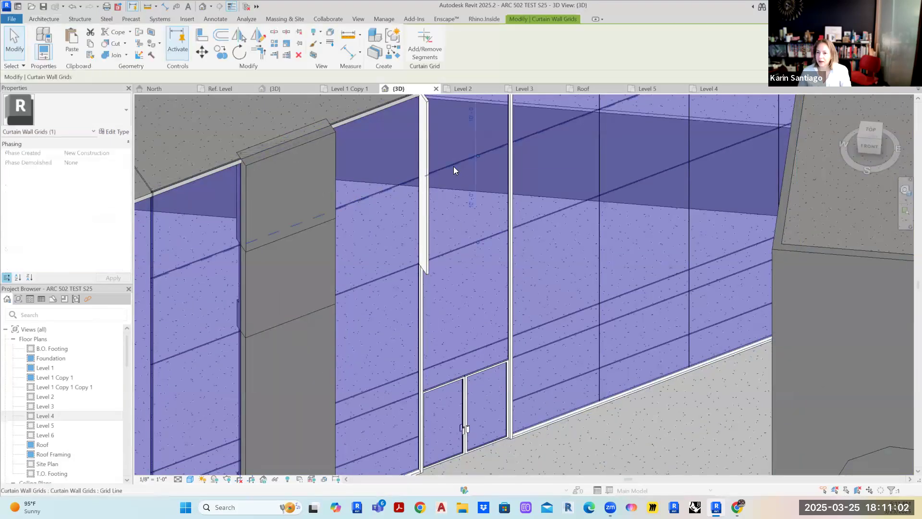
key("Escape")
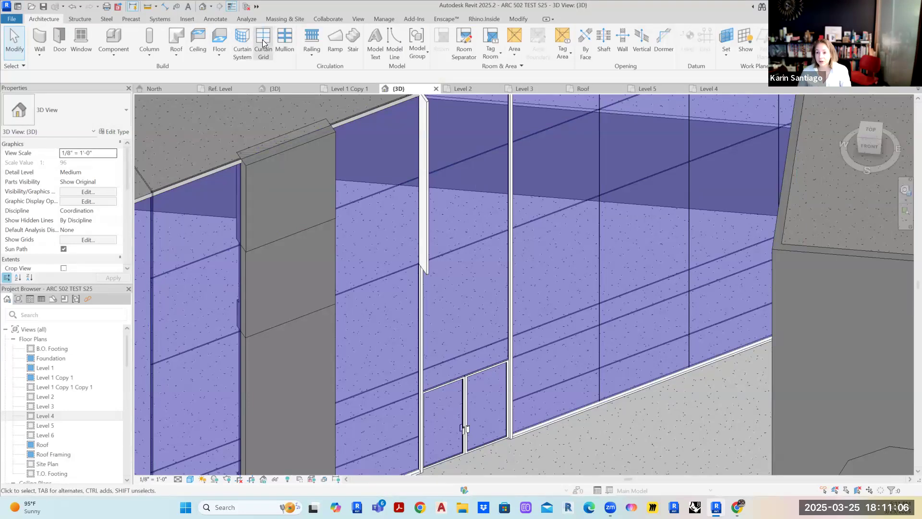
left_click(285, 41)
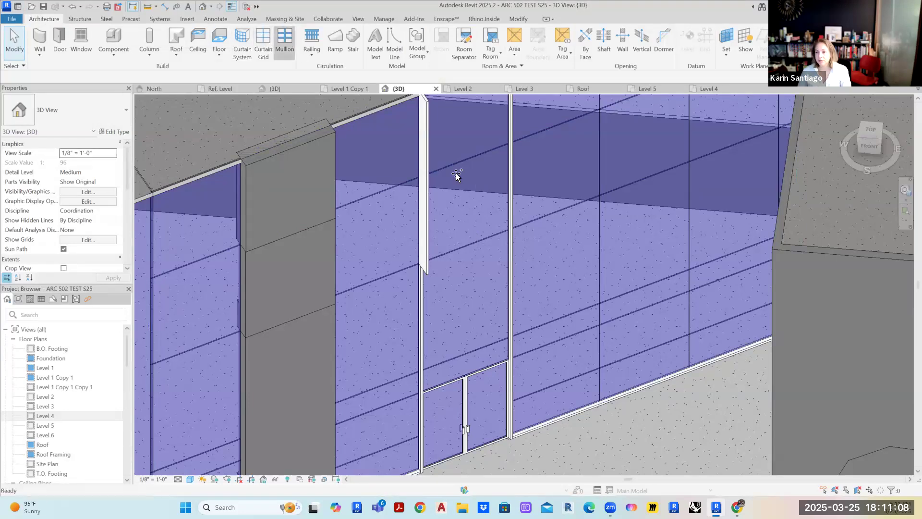
left_click(417, 333)
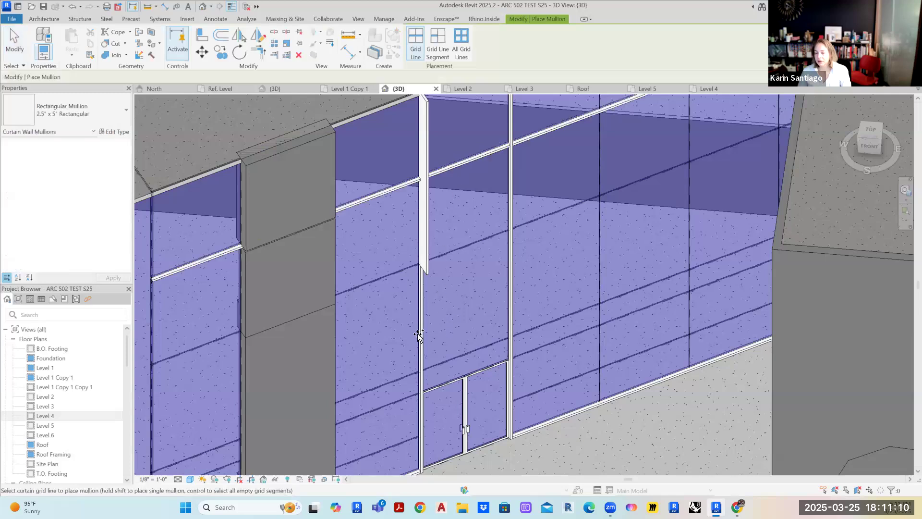
key("Escape")
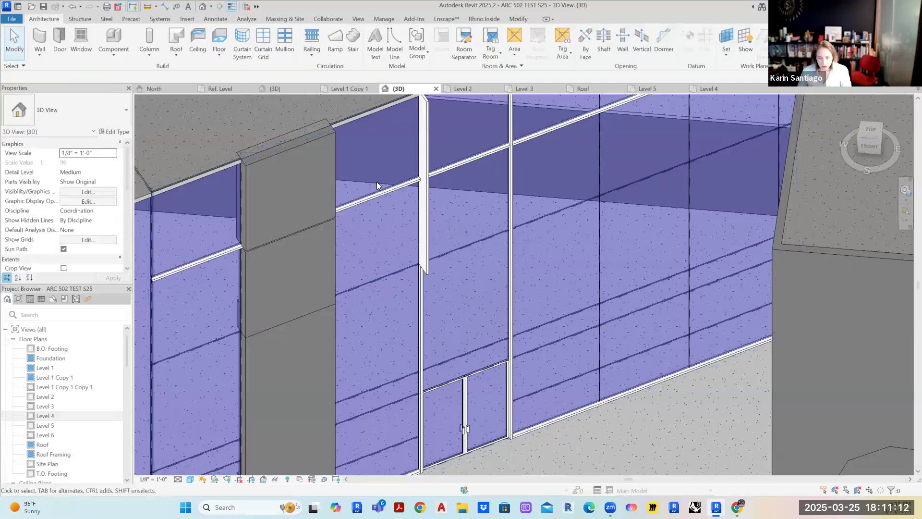
Change the horizontal mullion segment between the solid panels and the deep vertical mullion to the 2.5" x 16" Rectangular type.
scroll(406, 209, "up", 3)
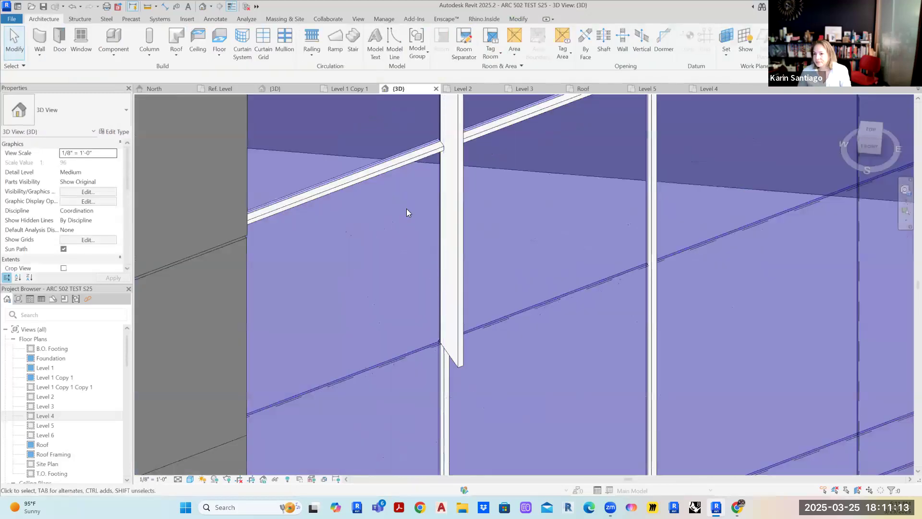
left_click(405, 158)
left_click(95, 119)
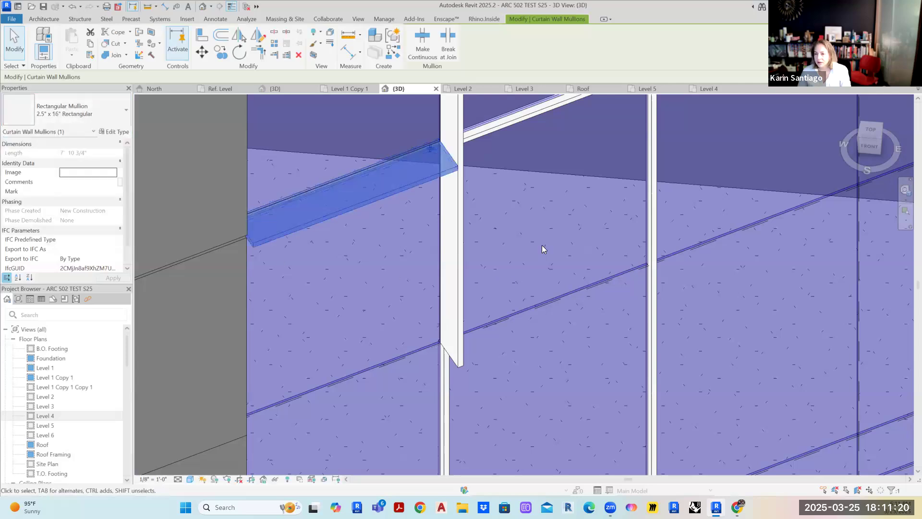
key("Escape")
scroll(542, 246, "down", 5)
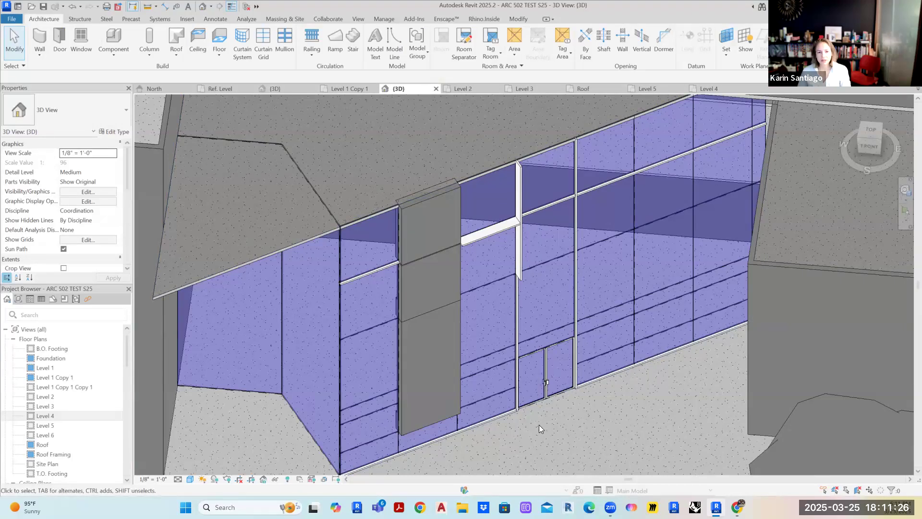
scroll(650, 423, "down", 2)
middle_click_drag(648, 424, 557, 422)
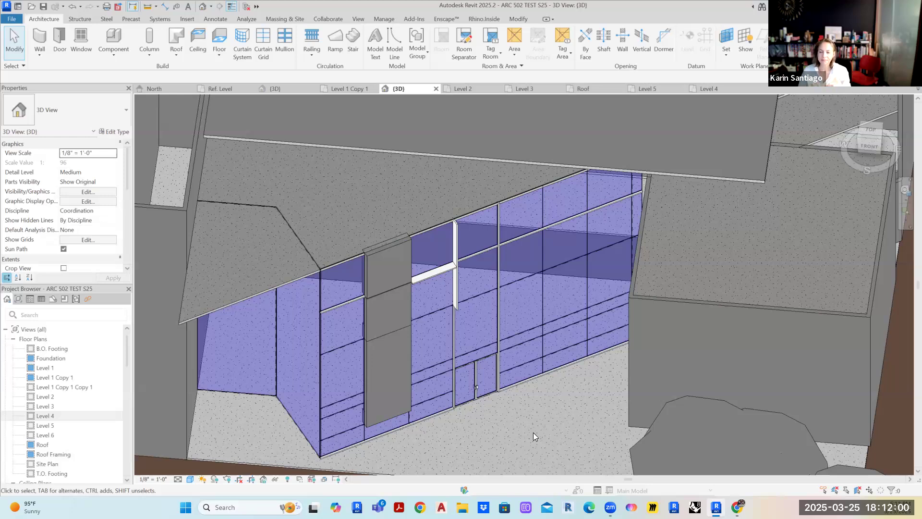
scroll(460, 179, "up", 1)
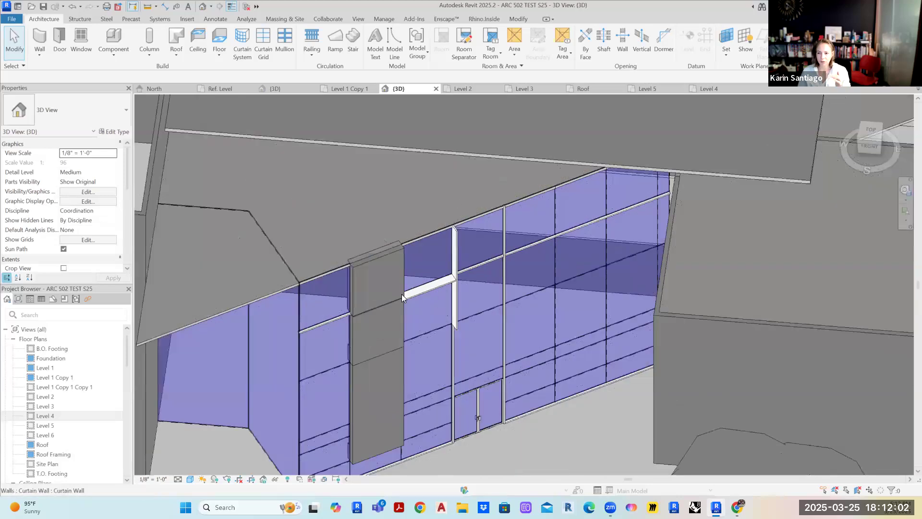
scroll(401, 294, "up", 1)
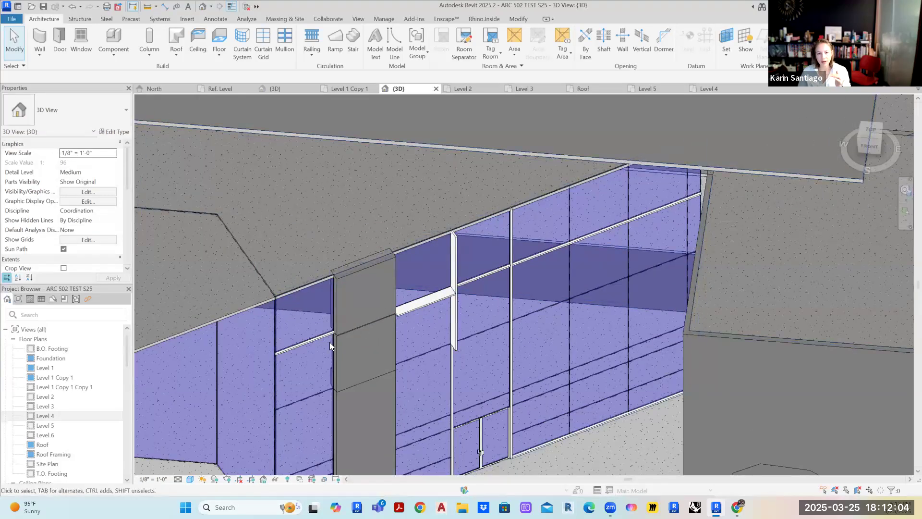
Delete the two stacked 2.5" x 16" vertical mullion segments above and below the deep horizontal mullion's end.
scroll(447, 255, "up", 2)
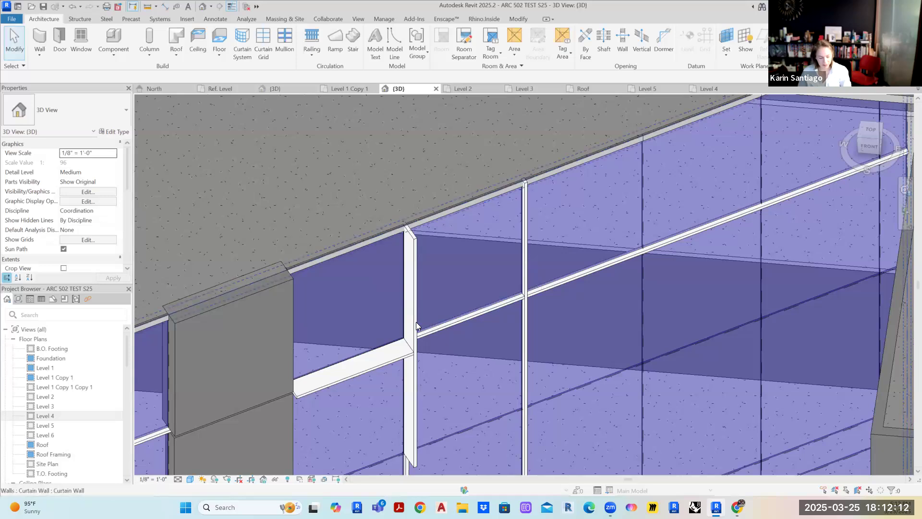
key("Tab")
left_click(416, 324)
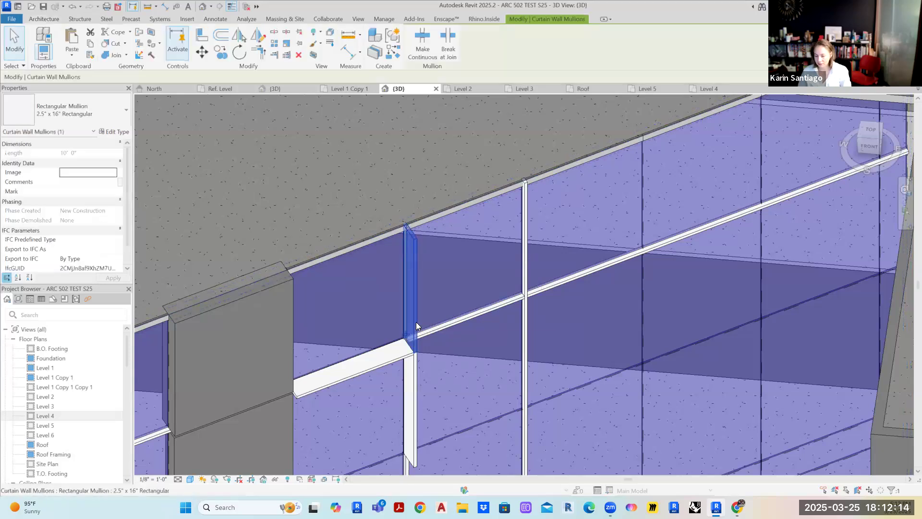
key("Delete")
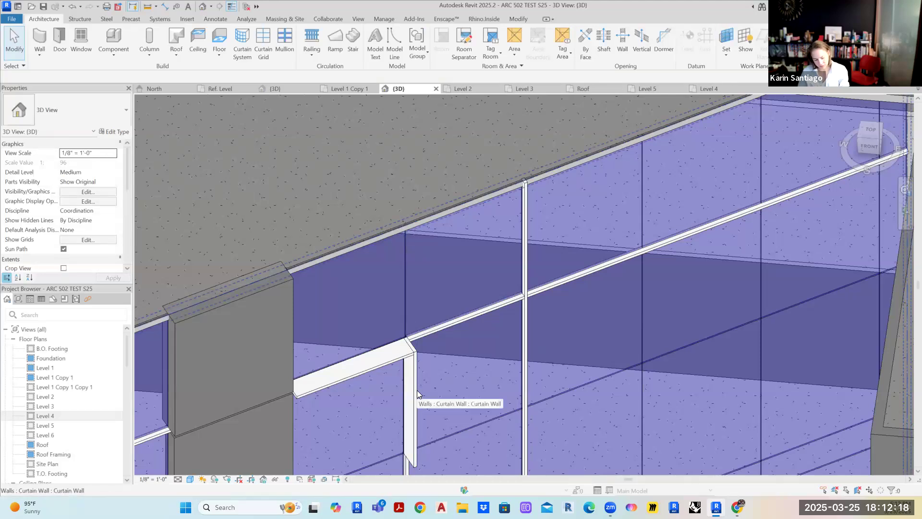
key("Tab")
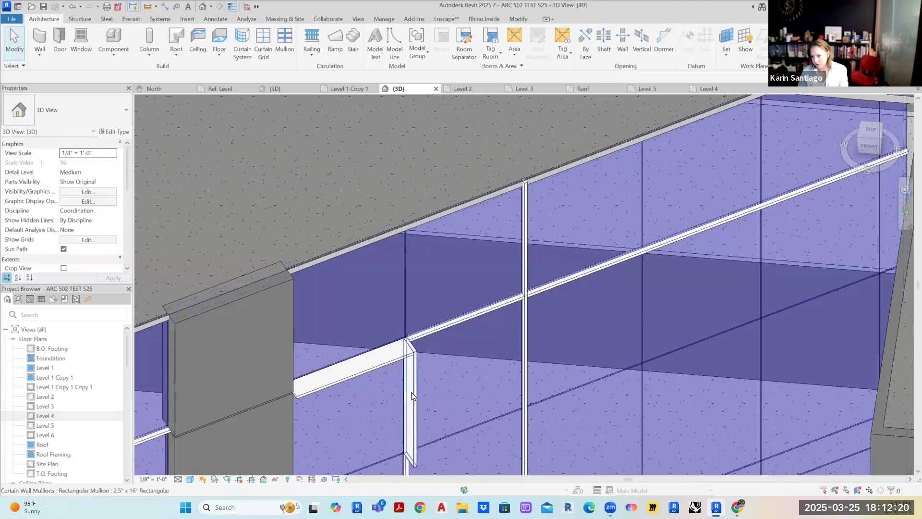
left_click(412, 396)
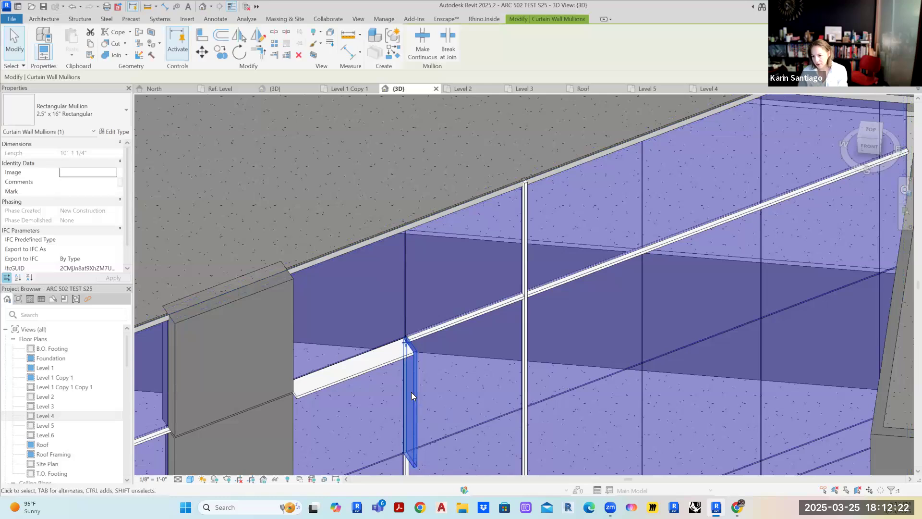
key("Delete")
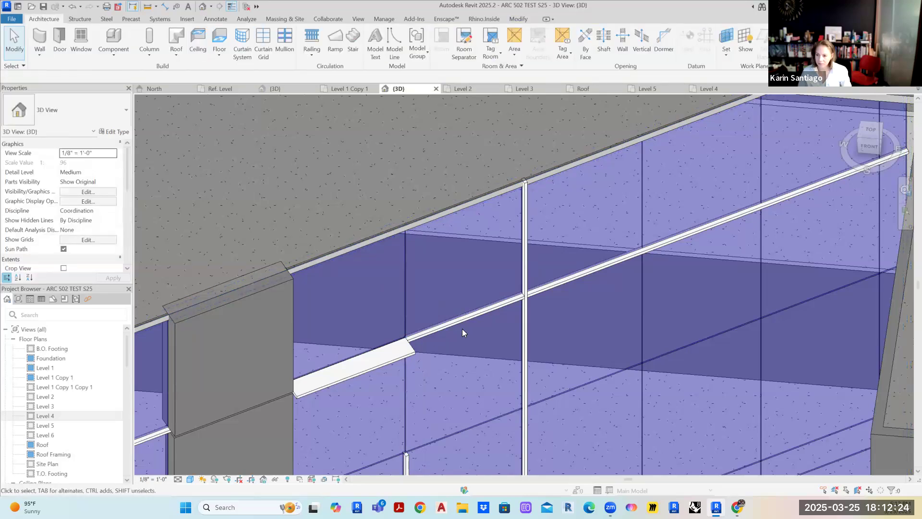
Change the horizontal mullion segment between the deep horizontal mullion and the next full-height vertical mullion to the 2.5" x 16" Rectangular type.
left_click(464, 321)
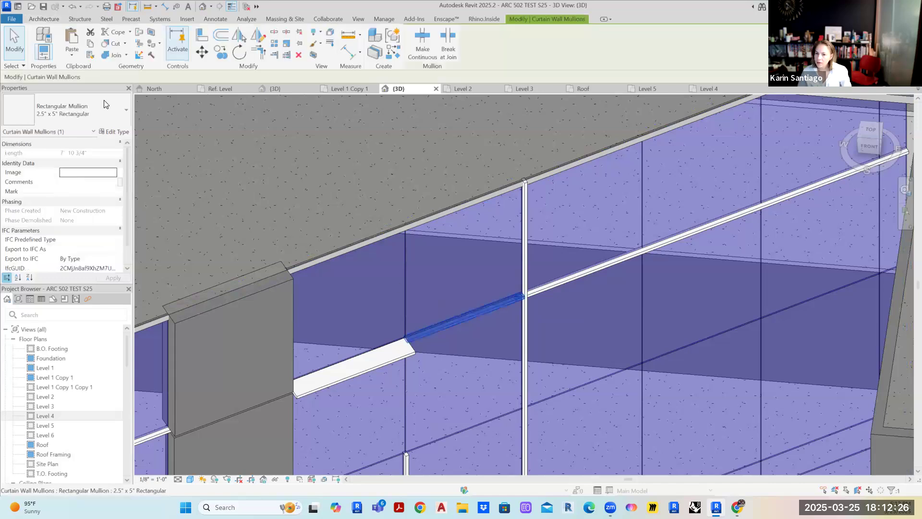
left_click(94, 120)
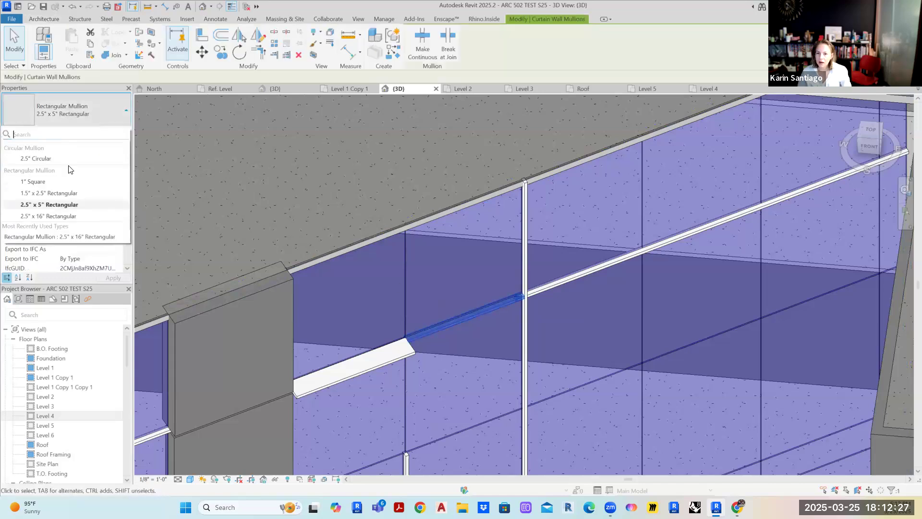
left_click(43, 216)
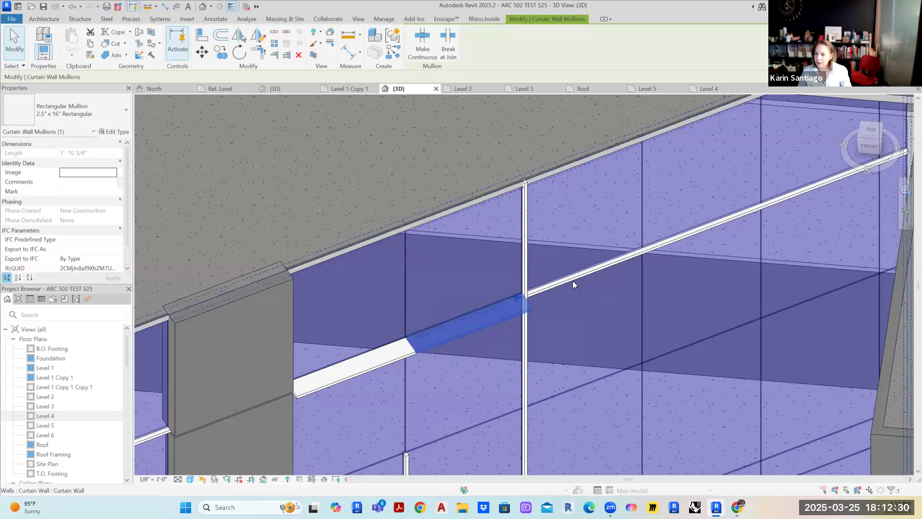
key("Tab")
key("Tab")
key("Tab")
key("Tab")
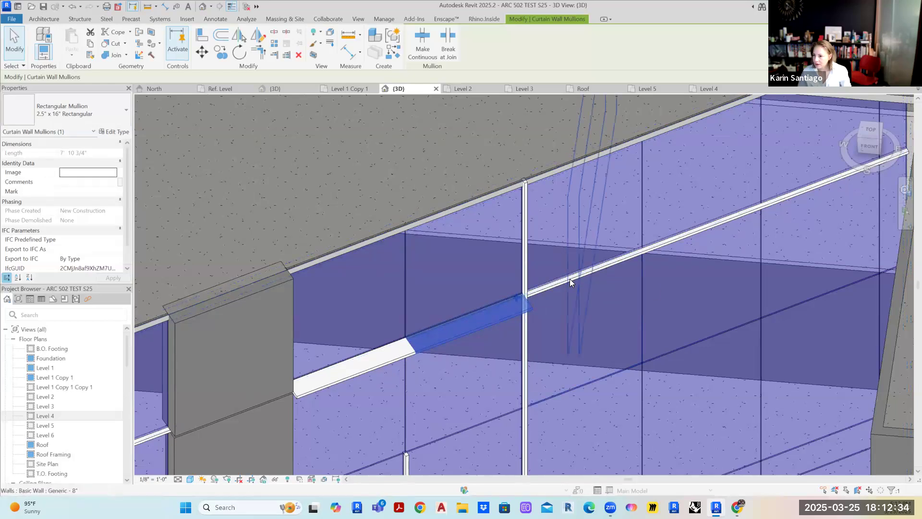
Add two horizontal curtain grid lines across the front curtain wall, between the deep horizontal mullion and the next grid line below.
scroll(321, 406, "down", 1)
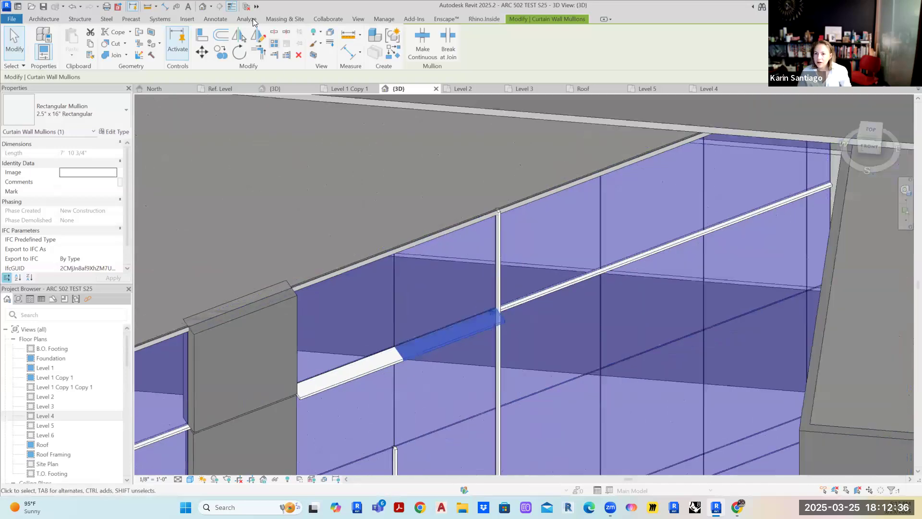
left_click(51, 18)
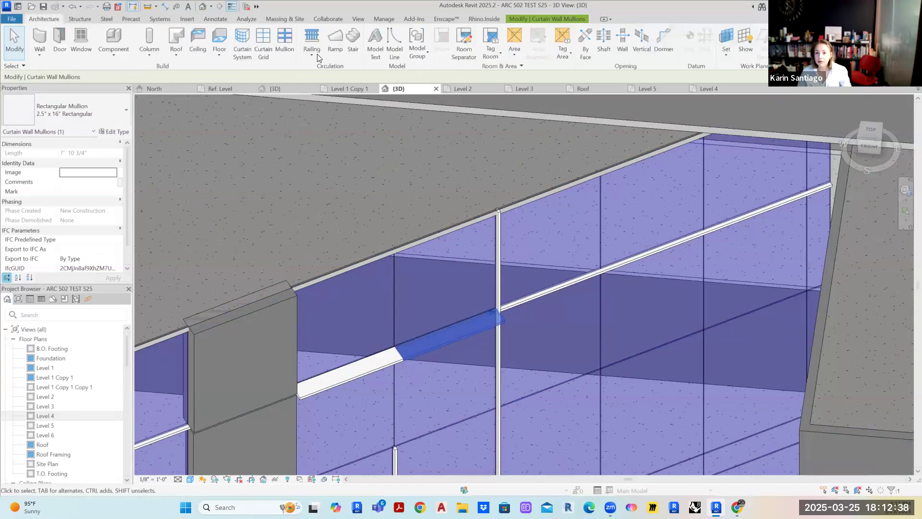
left_click(263, 45)
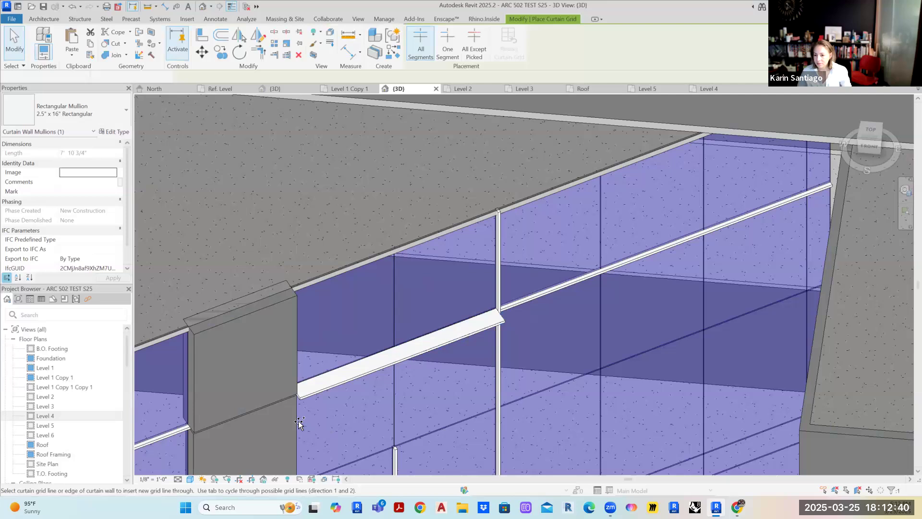
left_click(499, 348)
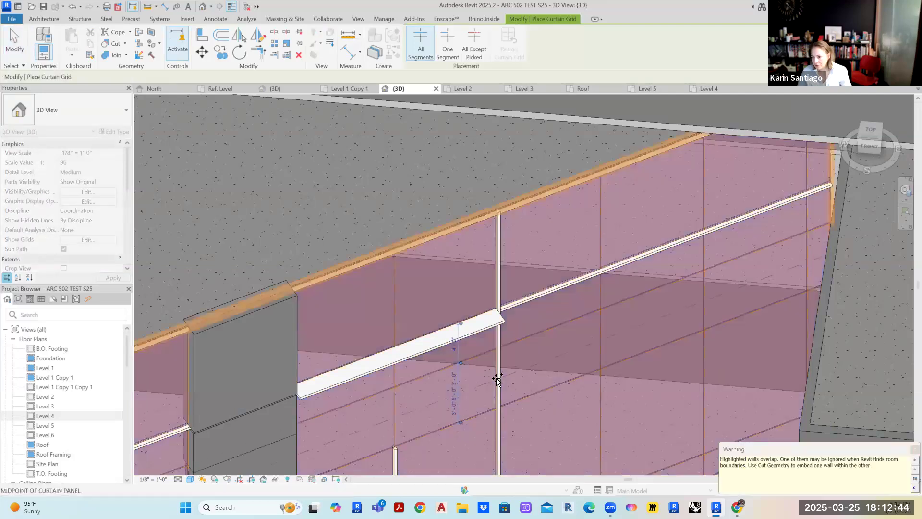
left_click(496, 378)
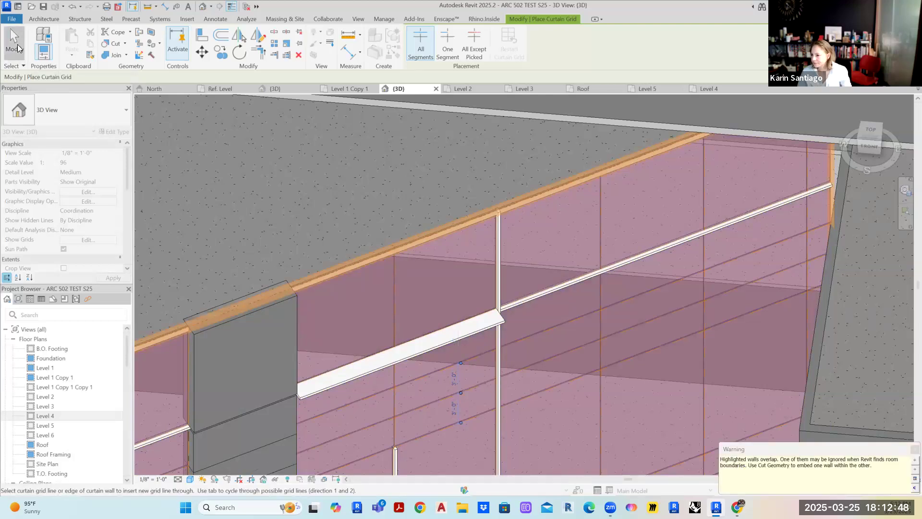
left_click(18, 48)
Place 2.5" x 16" Rectangular mullions along the first grid line below the deep horizontal mullion, deleting the solid wall panel that becomes too short.
scroll(552, 239, "up", 3)
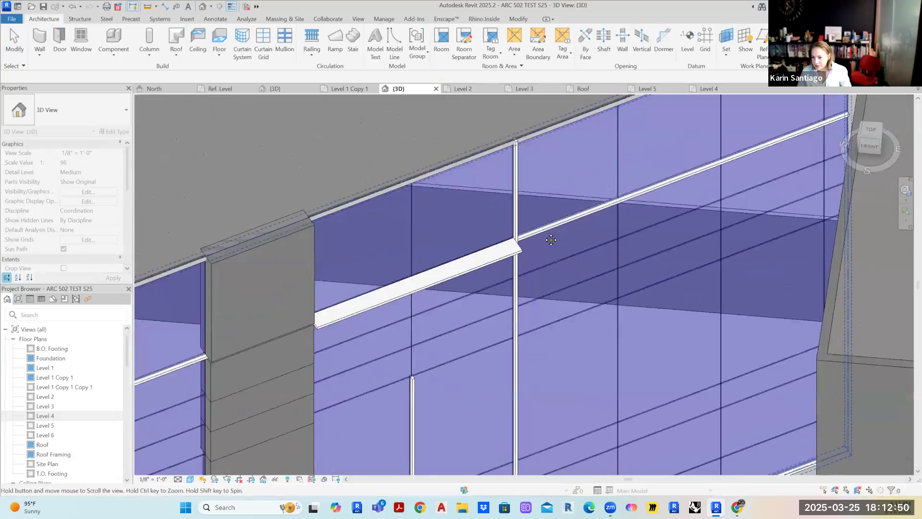
scroll(492, 247, "up", 2)
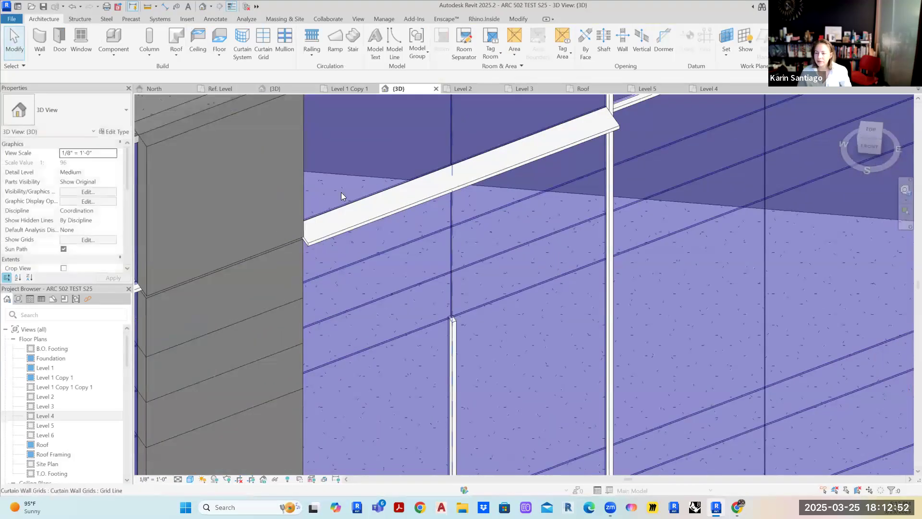
left_click(285, 39)
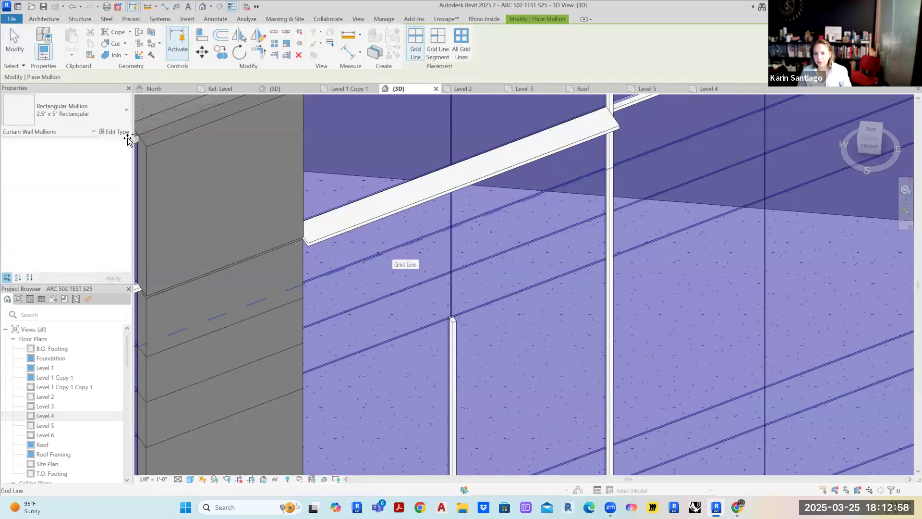
left_click(98, 110)
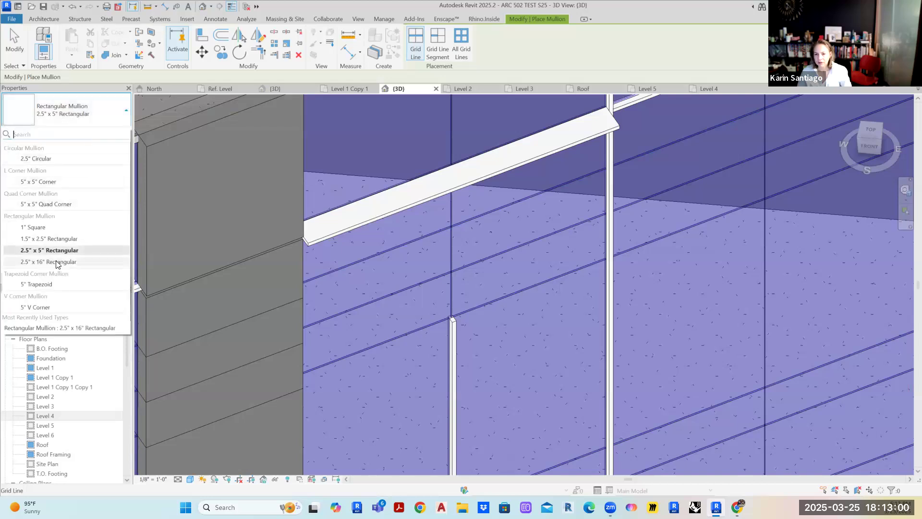
left_click(60, 262)
left_click(383, 295)
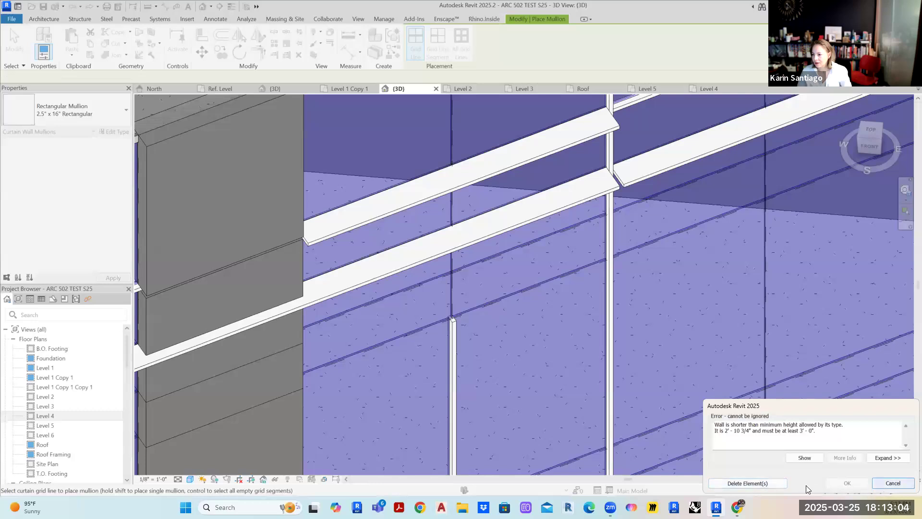
left_click(735, 483)
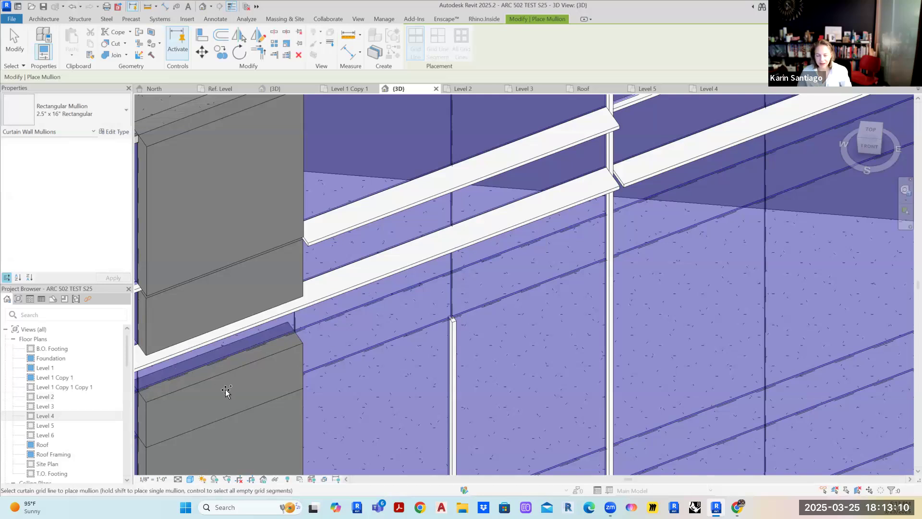
Place 2.5" x 16" Rectangular mullions along the next two horizontal grid lines below, deleting the solid wall panel that becomes too short.
left_click(426, 289)
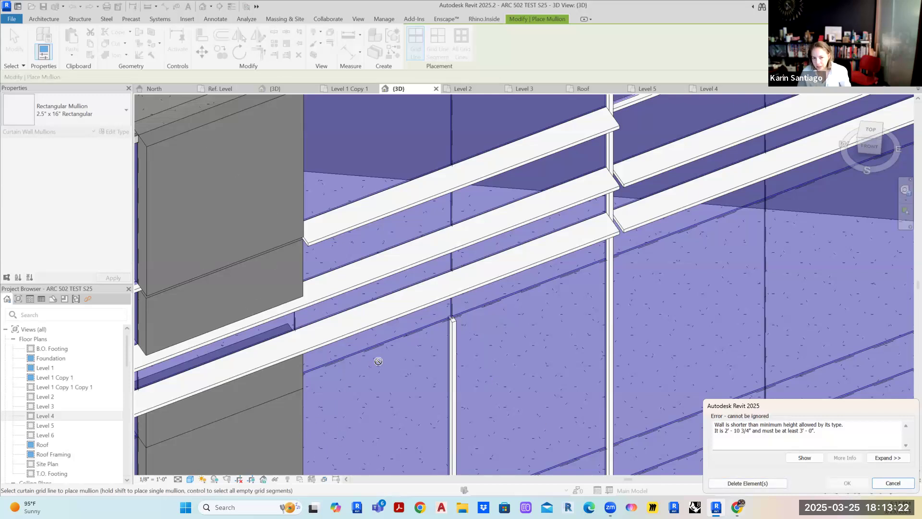
left_click(767, 484)
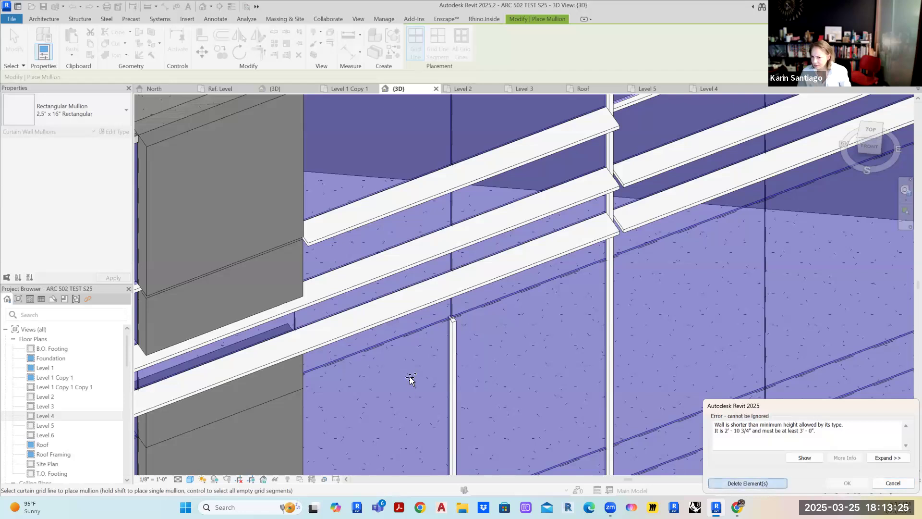
left_click(376, 349)
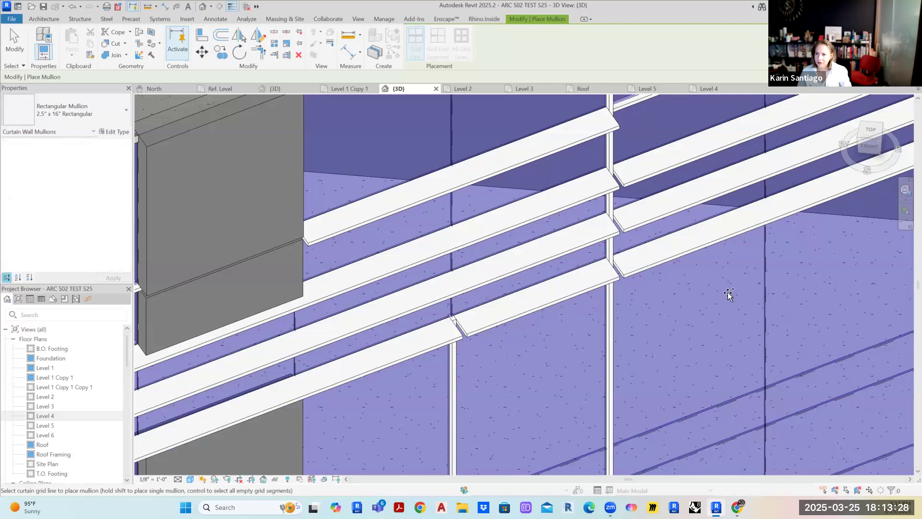
scroll(728, 294, "down", 5)
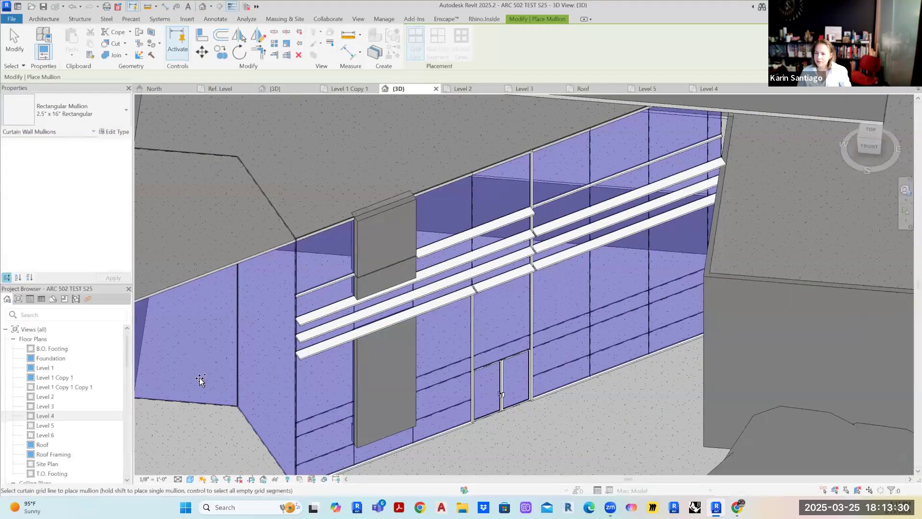